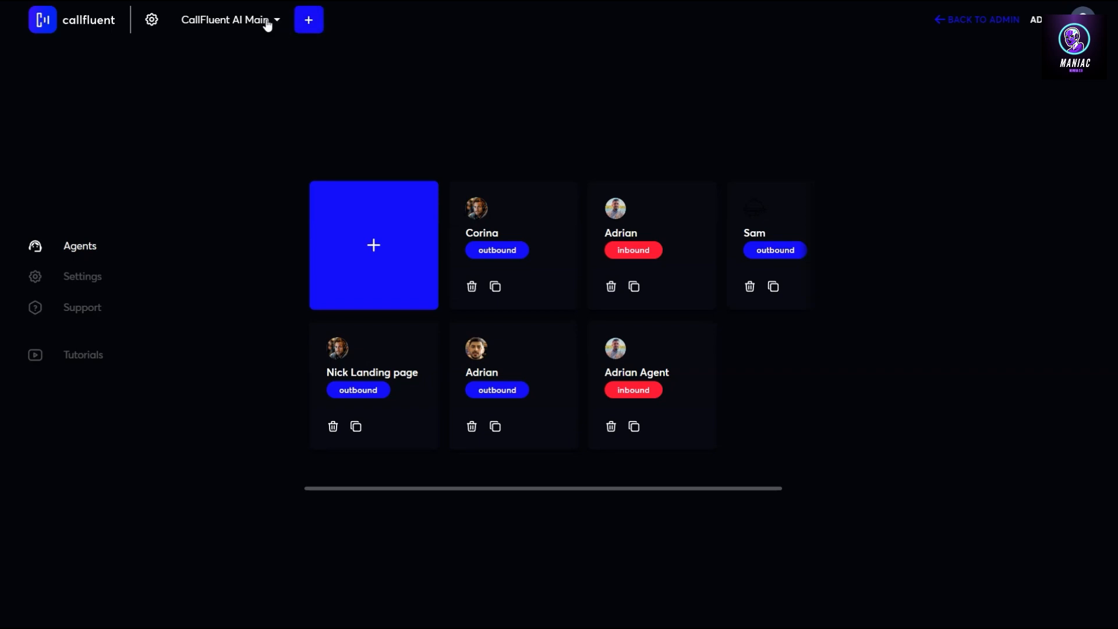
Add a new workspace and name it 'Sales Department' in place of the default name
left_click(309, 20)
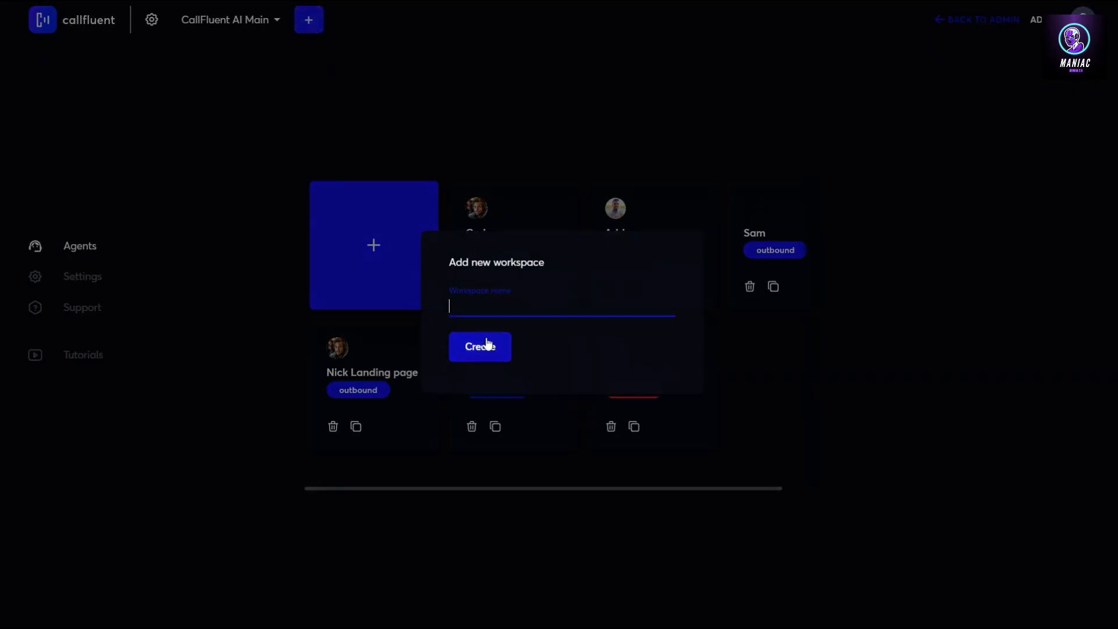
type("My New Workspace")
triple_click(535, 306)
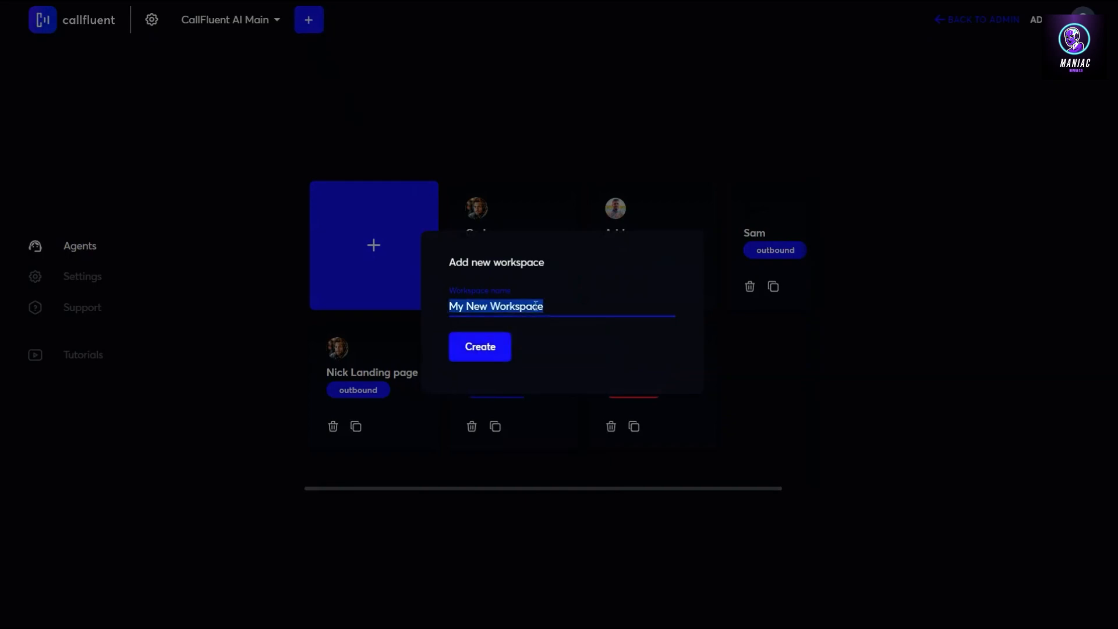
type("Sales")
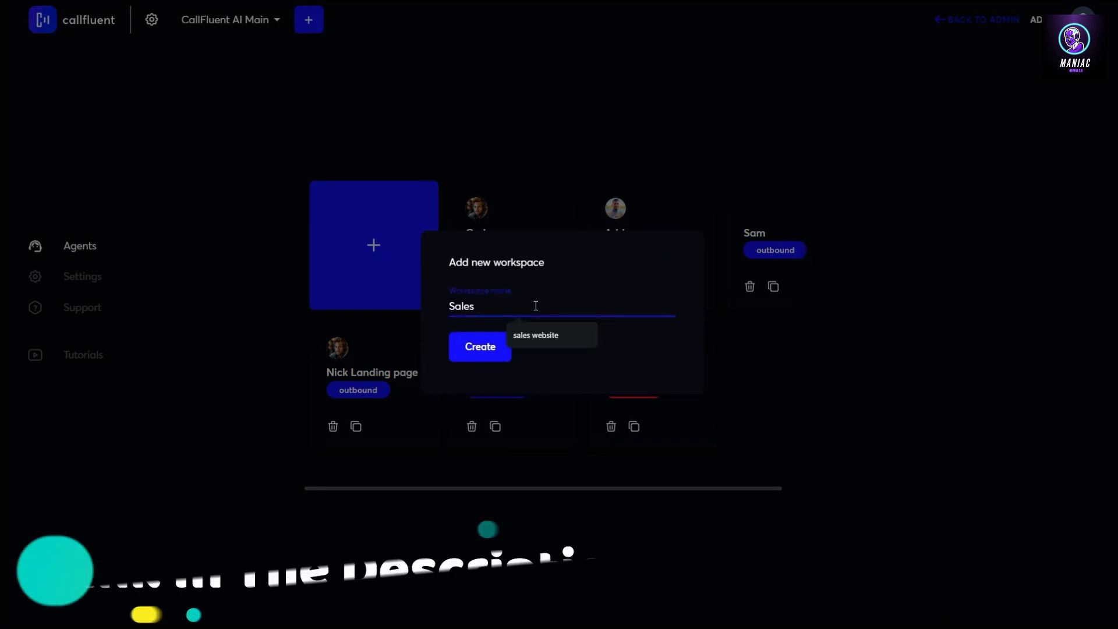
type(" Department")
left_click(469, 361)
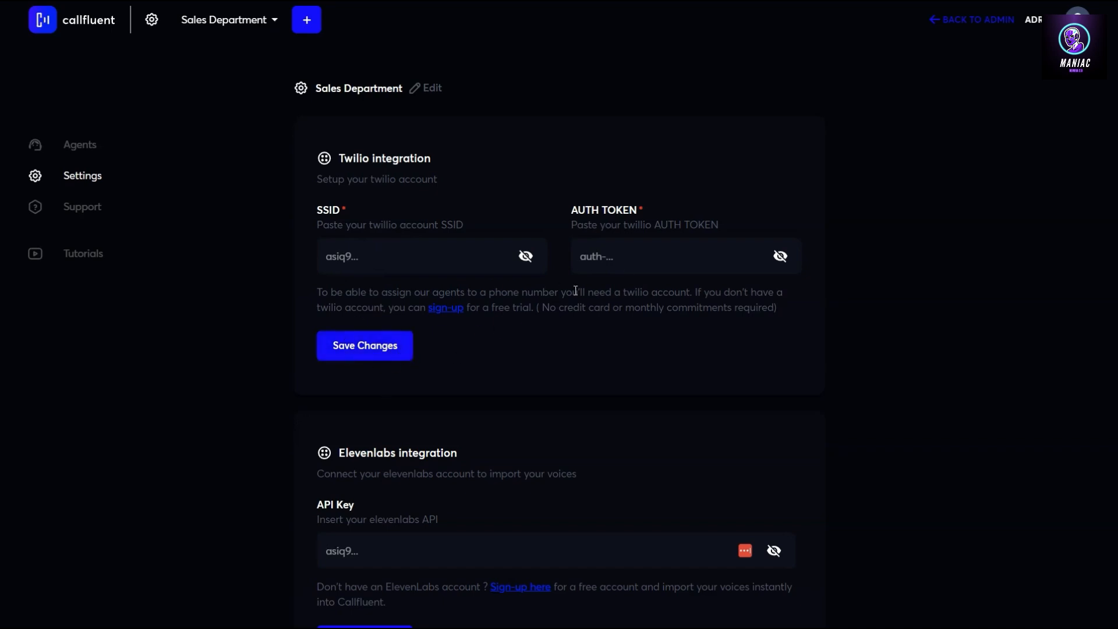
left_click(371, 348)
scroll(468, 375, "down", 4)
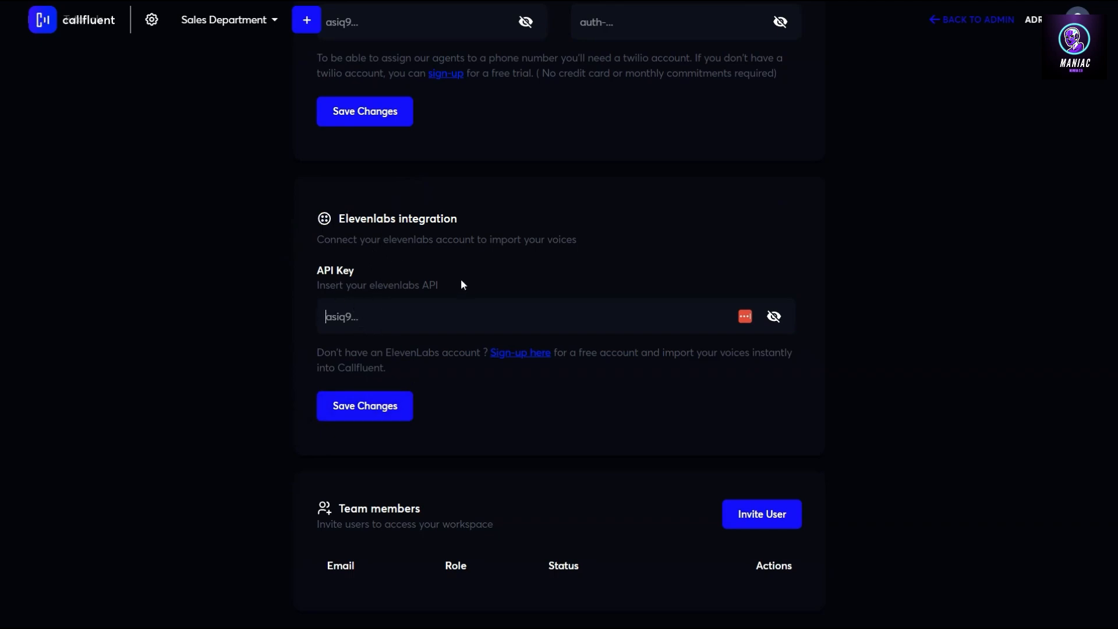
left_click(521, 357)
scroll(594, 417, "down", 2)
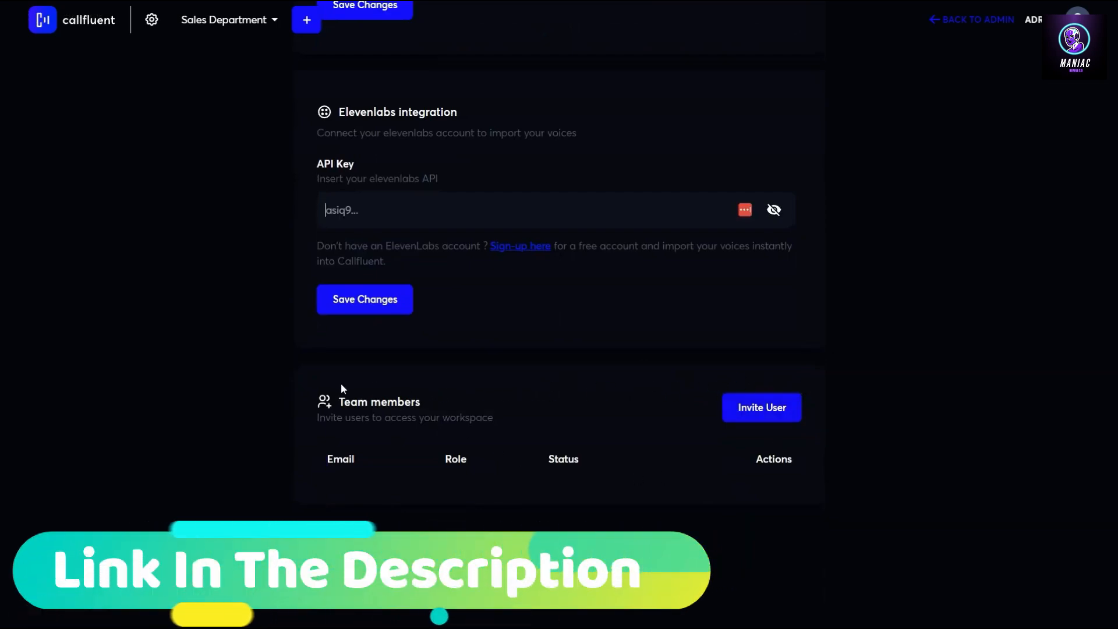
Switch the active workspace to CallFluent AI Main and look through its settings
left_click(273, 21)
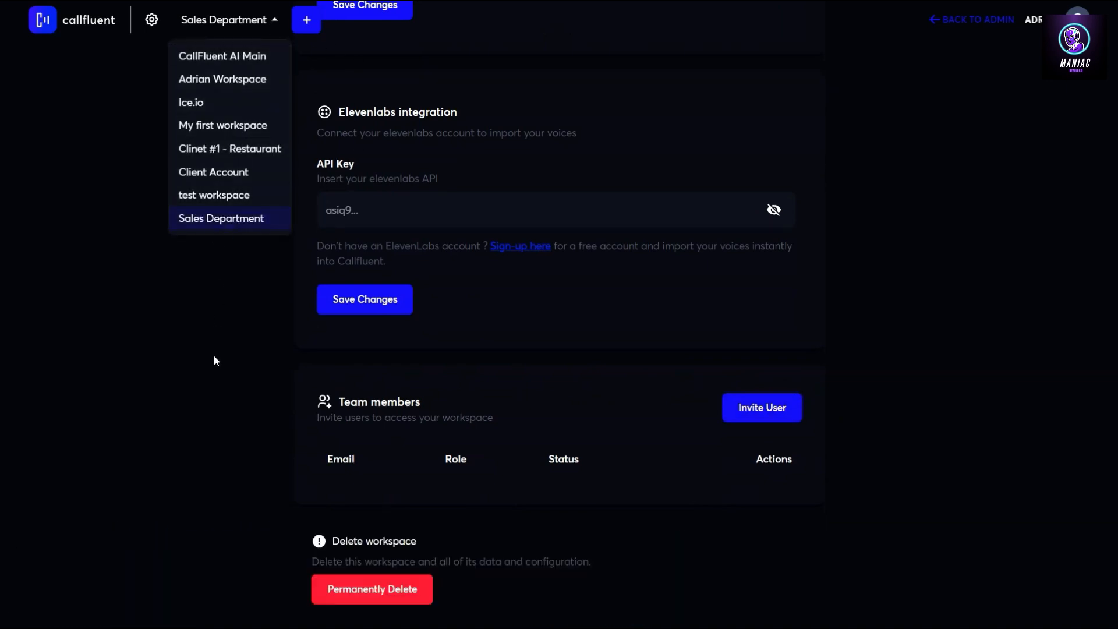
left_click(261, 327)
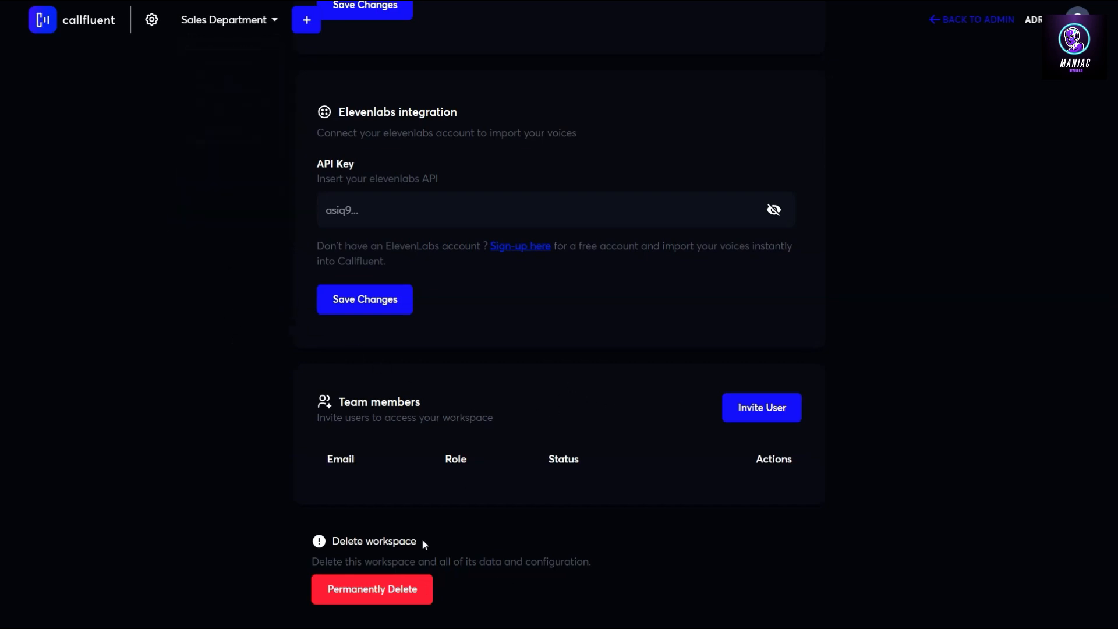
scroll(462, 408, "up", 6)
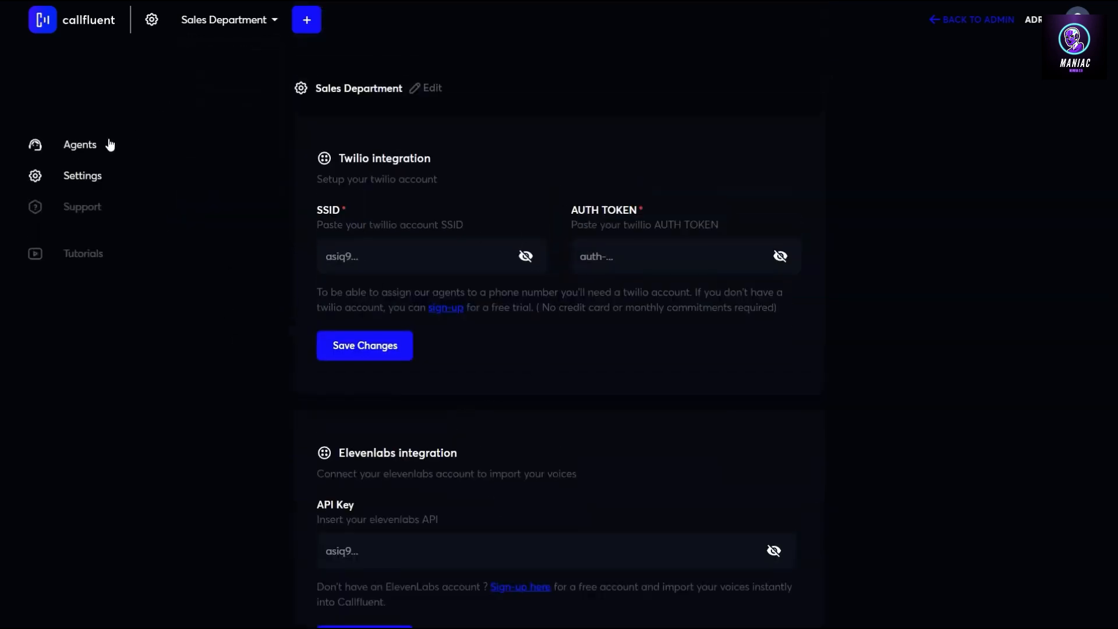
left_click(243, 28)
left_click(232, 54)
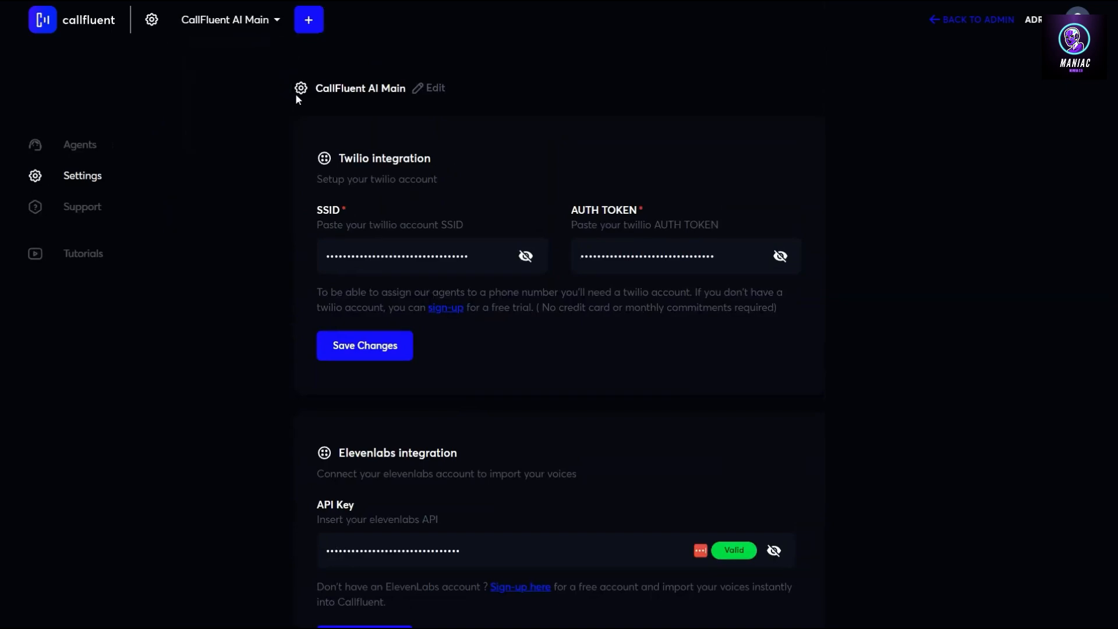
scroll(503, 373, "down", 8)
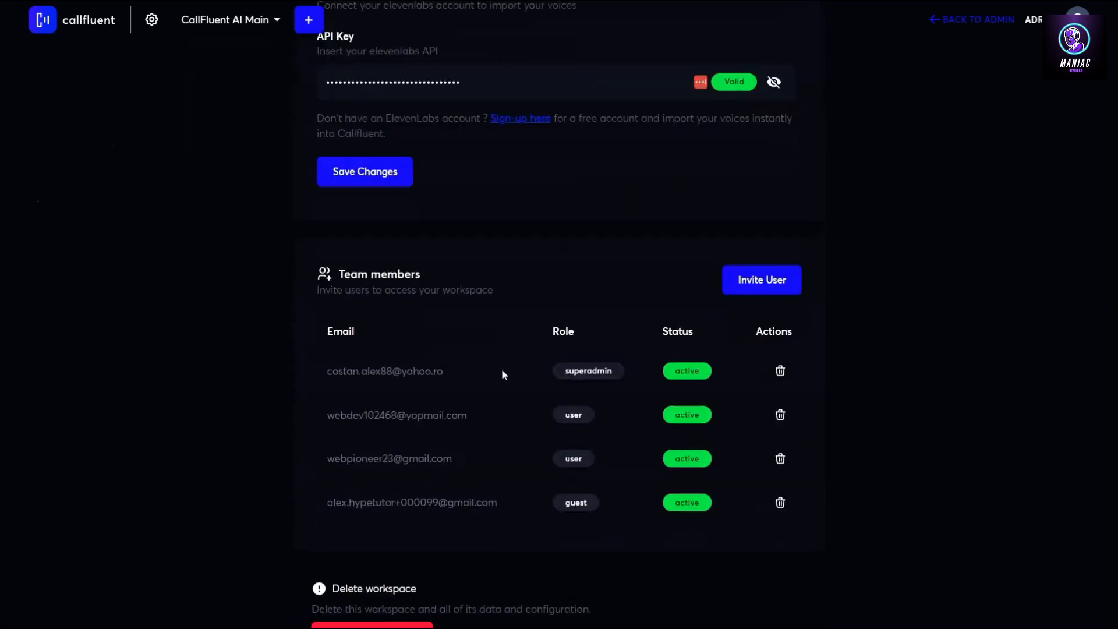
scroll(502, 368, "up", 8)
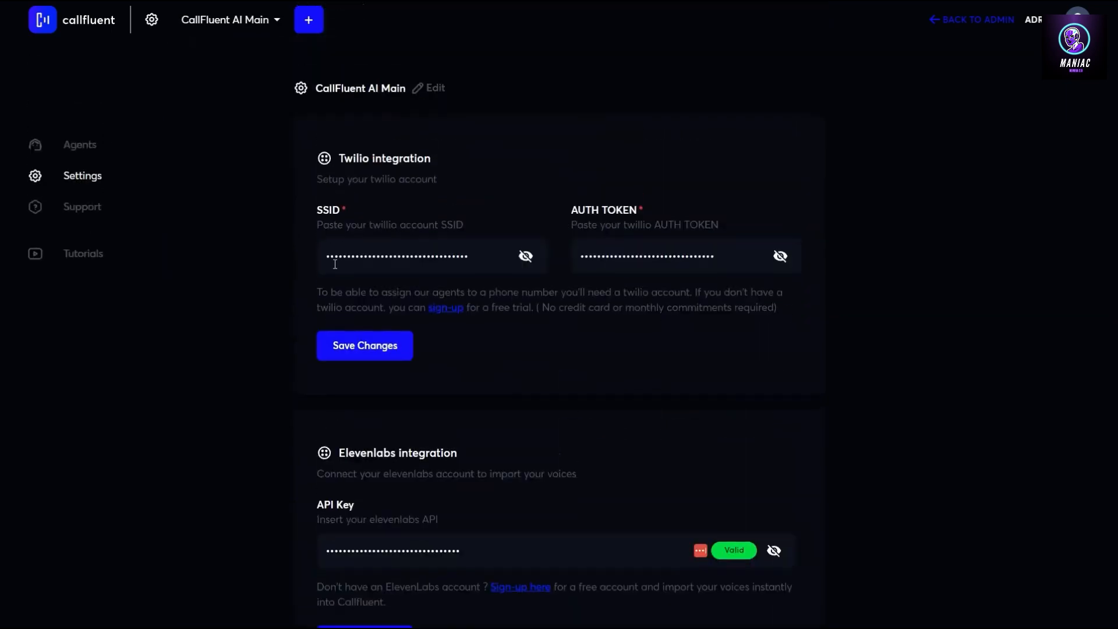
Go to the Agents page and start a new agent from the + card
left_click(82, 147)
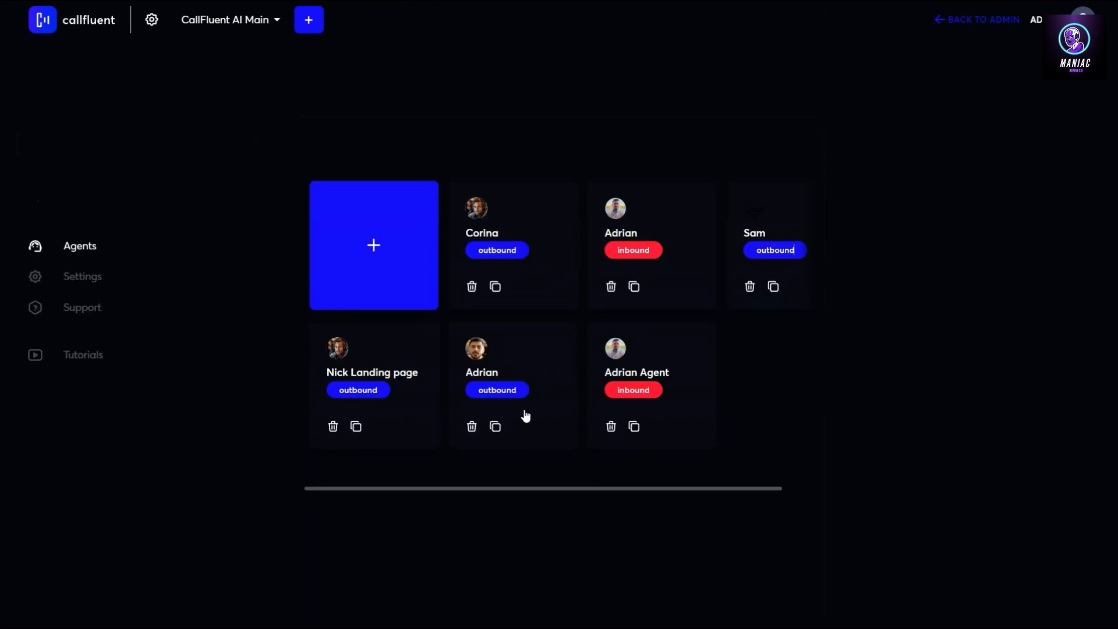
left_click(374, 251)
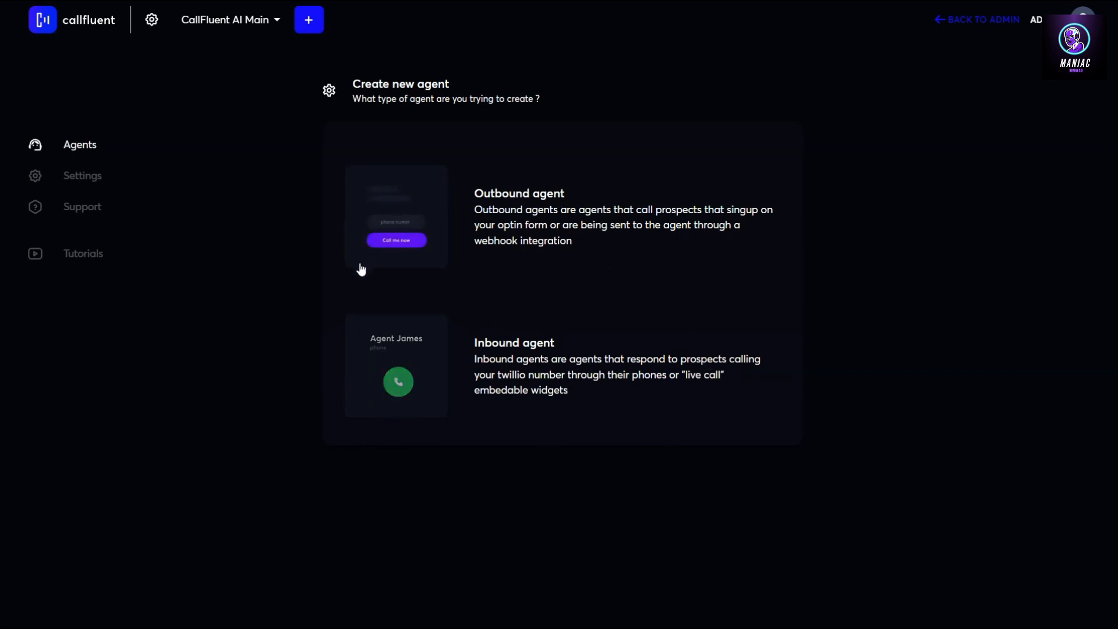
Choose an outbound agent and upload adrian1.png as its avatar
left_click(417, 212)
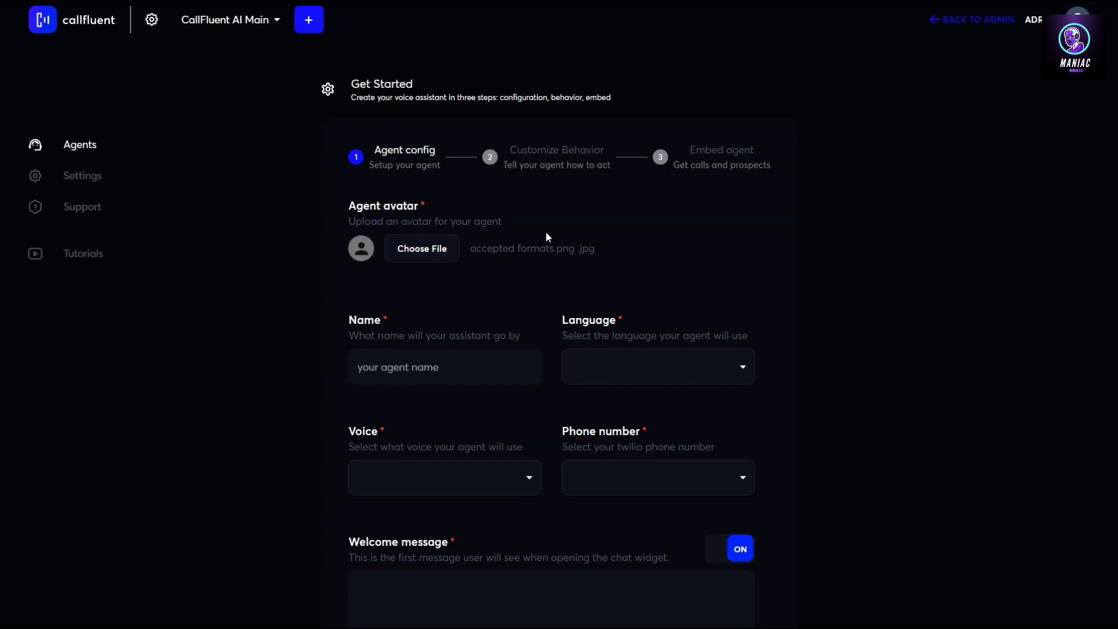
left_click(417, 251)
scroll(516, 242, "down", 8)
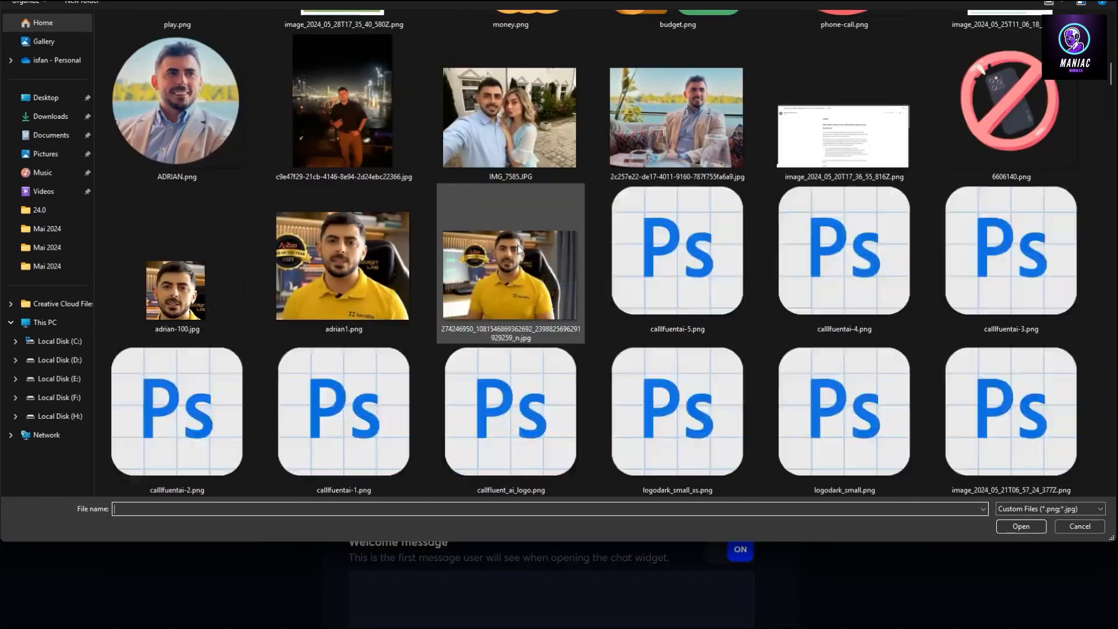
scroll(518, 247, "up", 2)
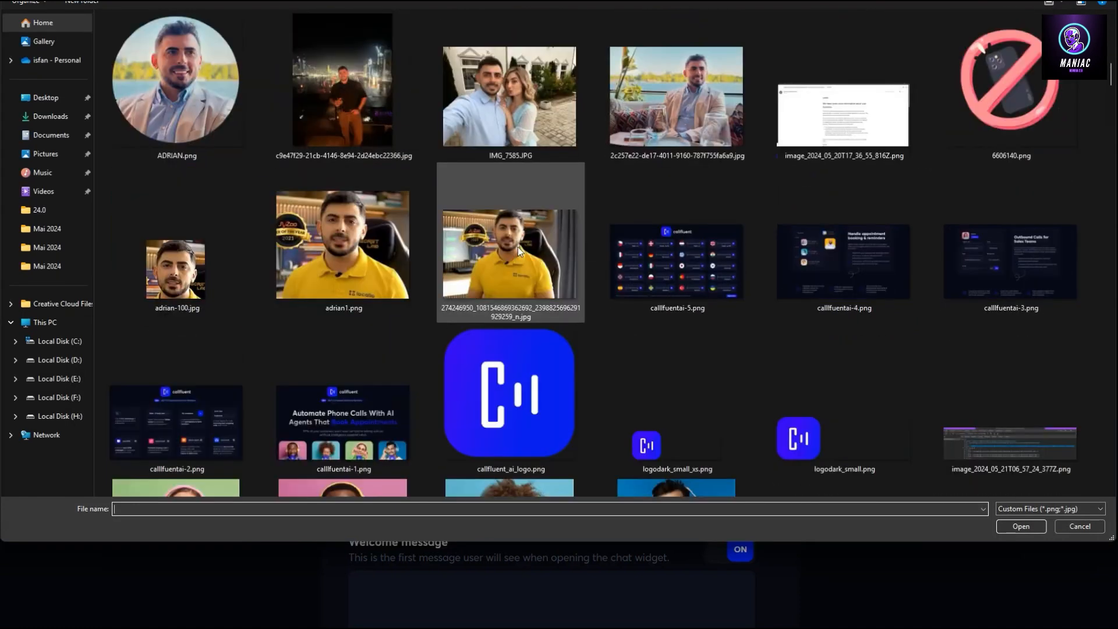
left_click(389, 268)
left_click(1019, 526)
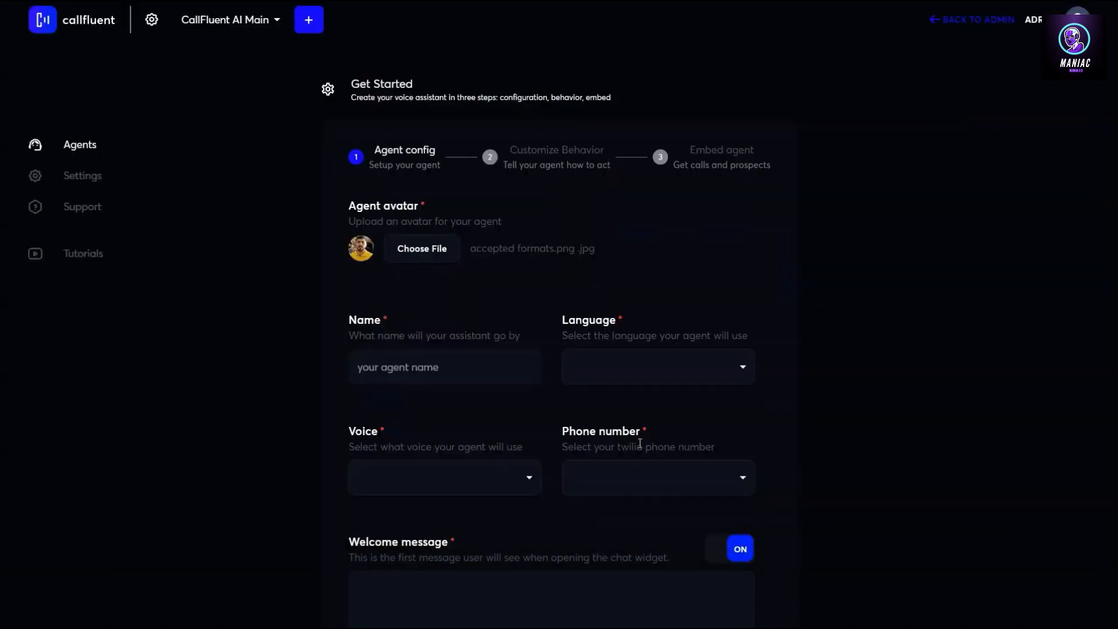
Enter the agent name Adrian and browse the language list for English
left_click(431, 366)
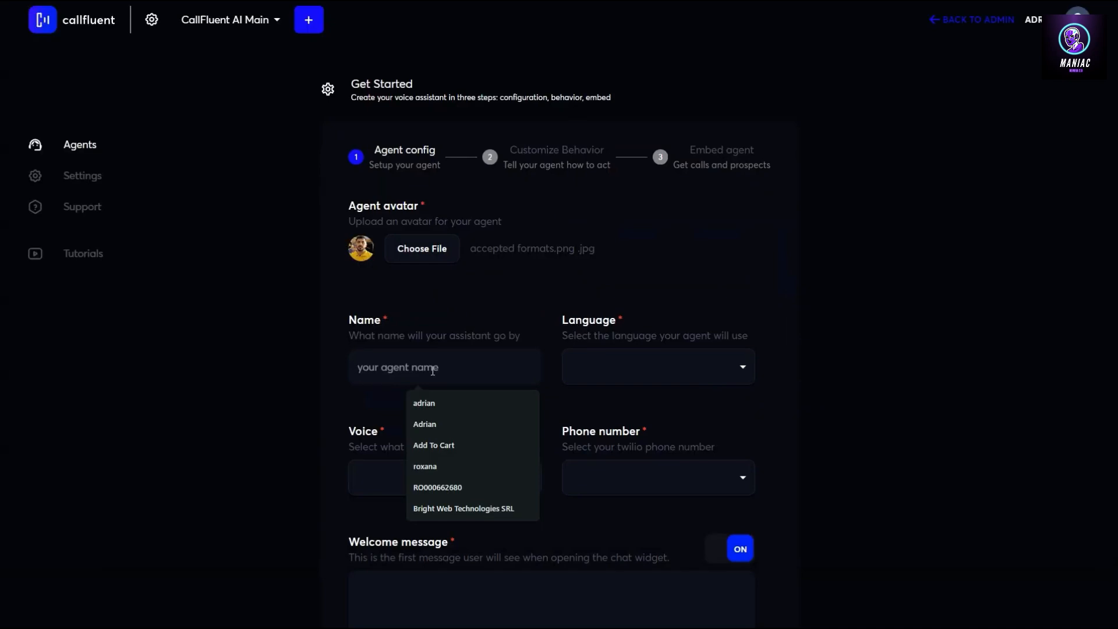
type("Adria")
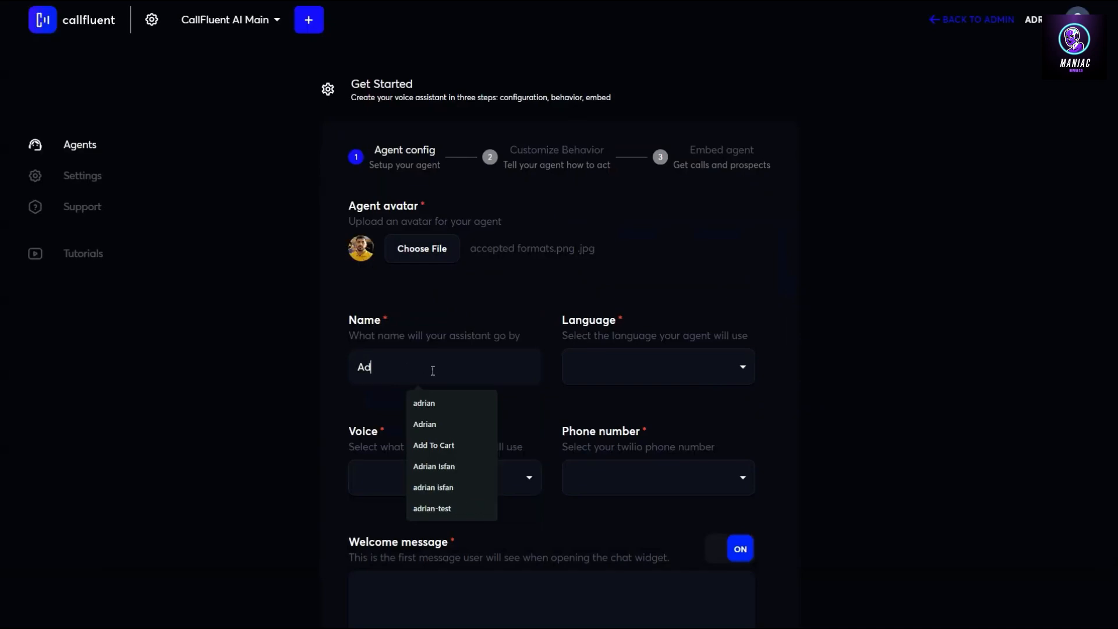
left_click(433, 371)
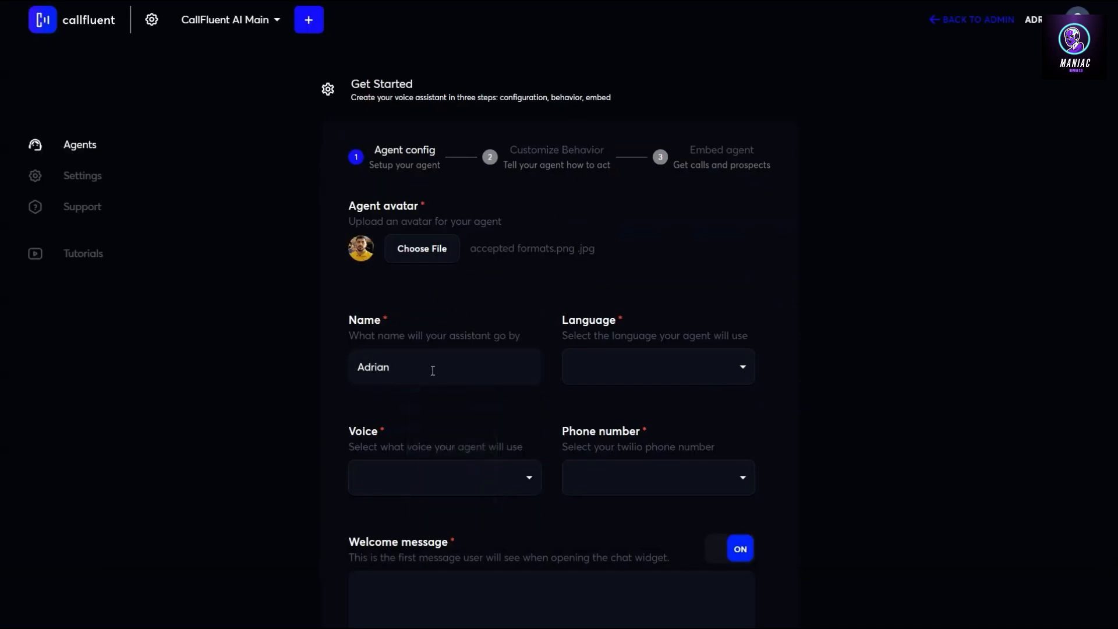
left_click(597, 380)
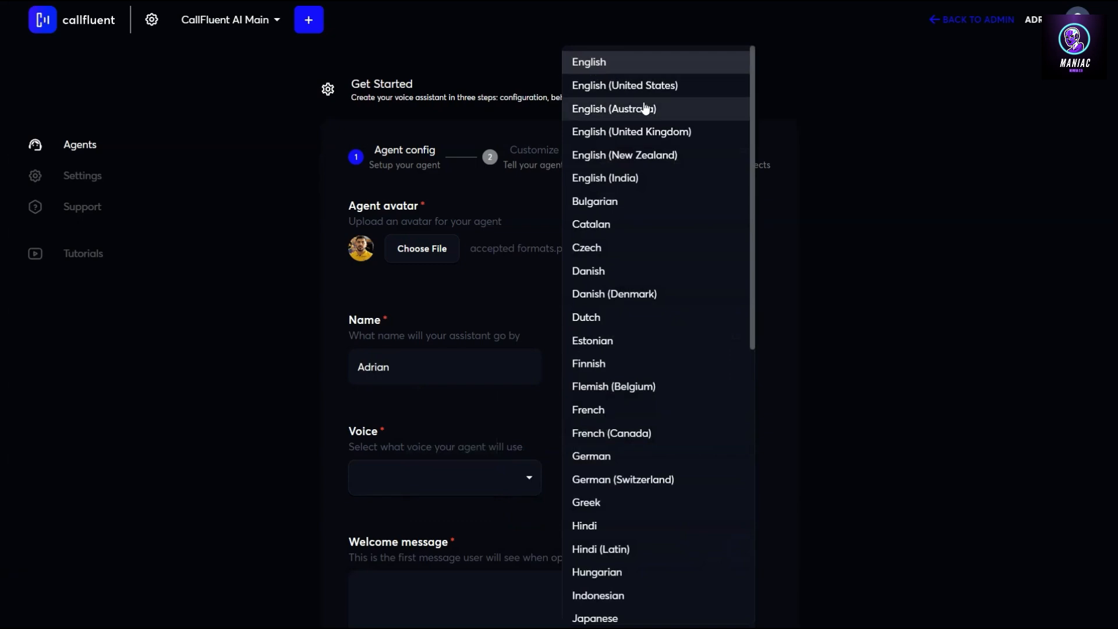
scroll(645, 108, "down", 9)
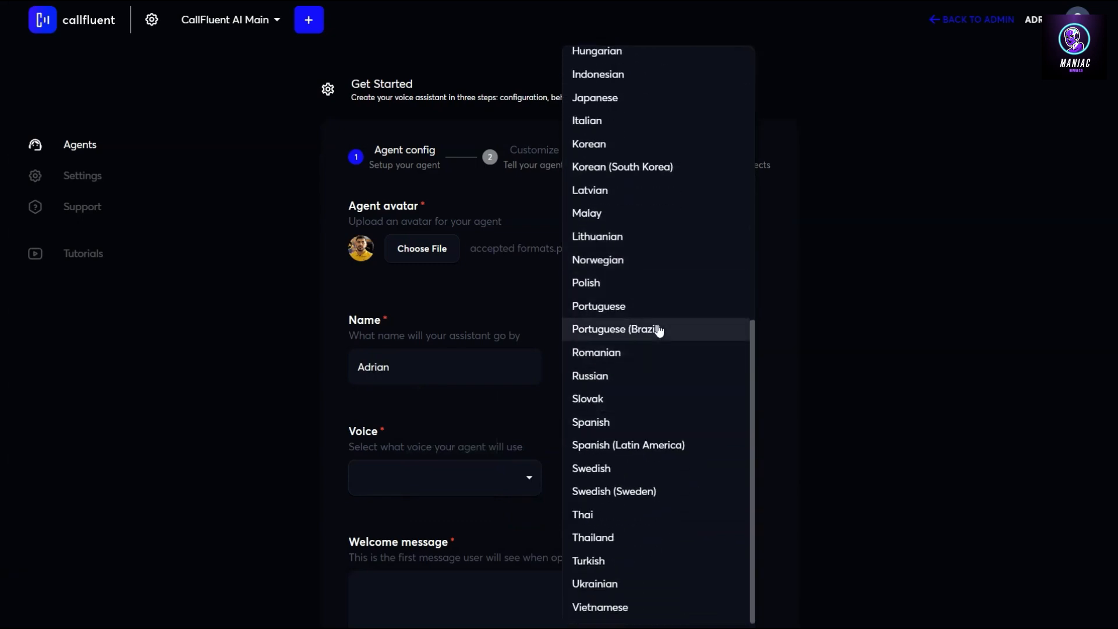
scroll(657, 416, "up", 9)
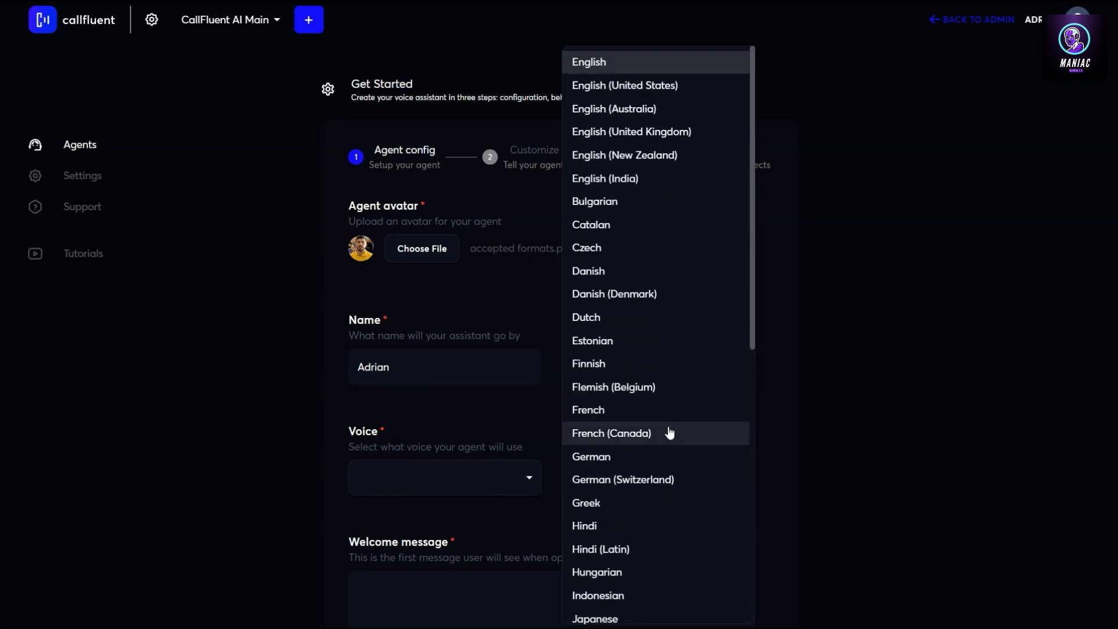
scroll(662, 425, "down", 5)
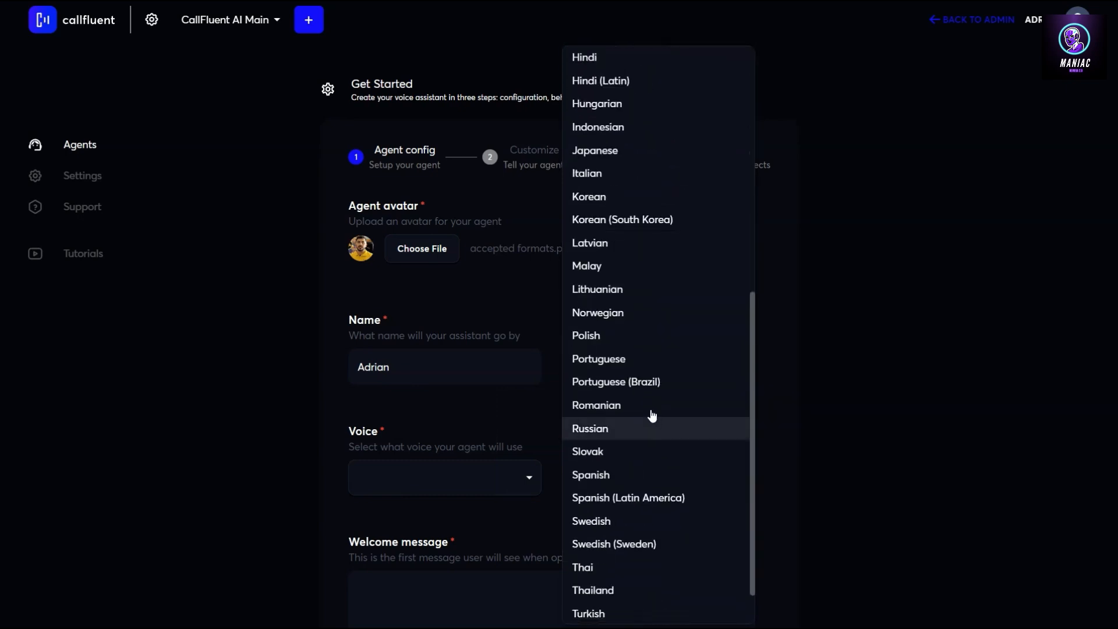
scroll(656, 404, "down", 1)
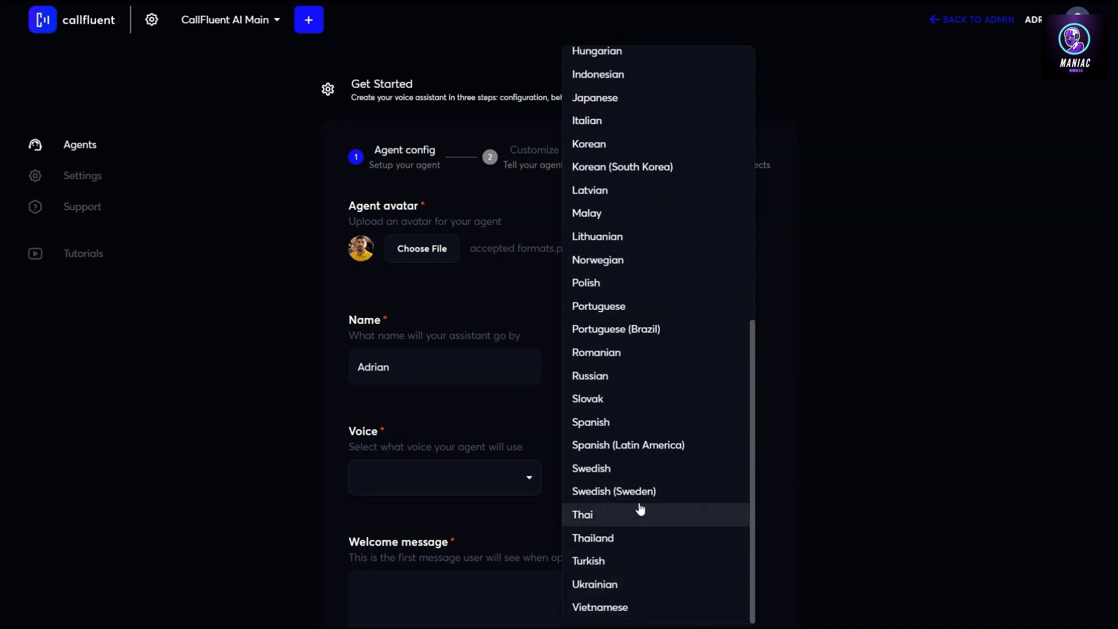
scroll(637, 392, "up", 3)
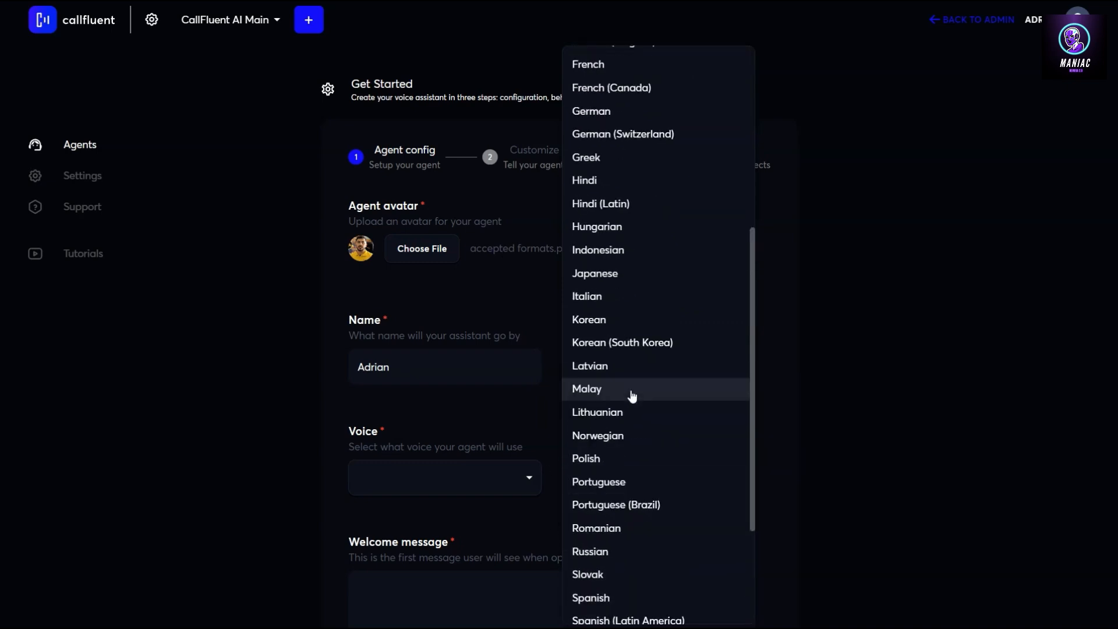
scroll(656, 302, "up", 4)
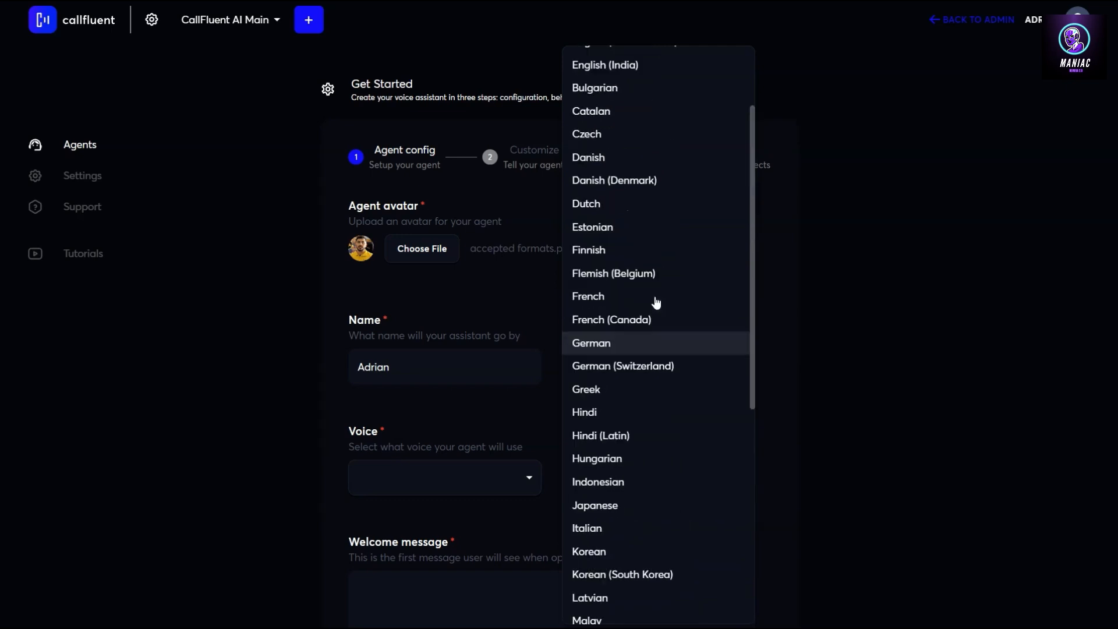
scroll(656, 303, "up", 2)
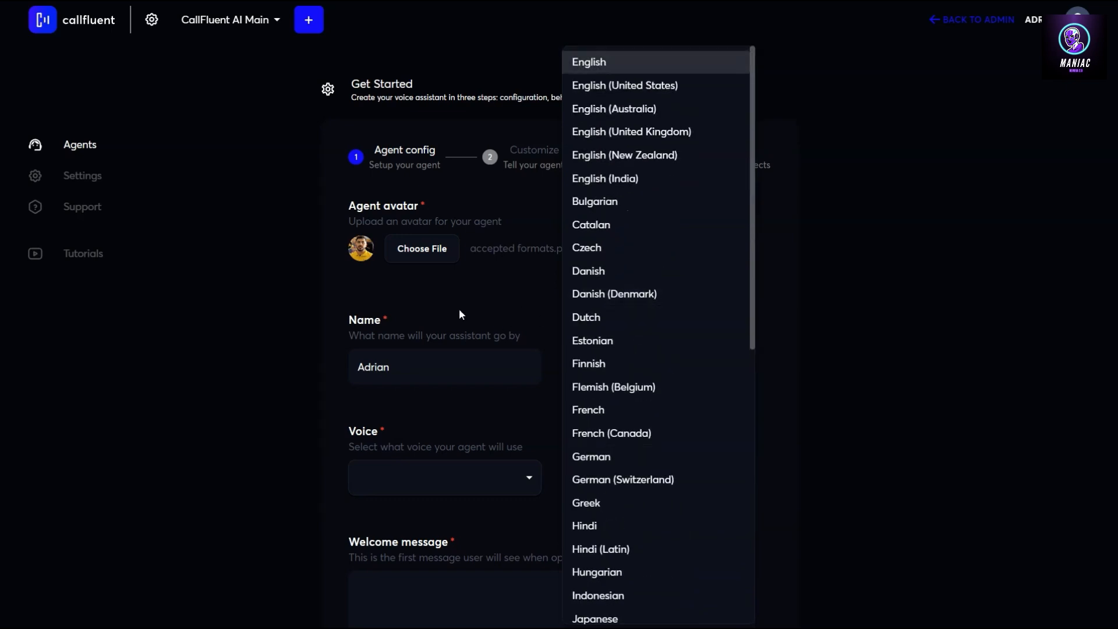
Set the agent's language to English and pick the Brandon Cole voice
left_click(589, 62)
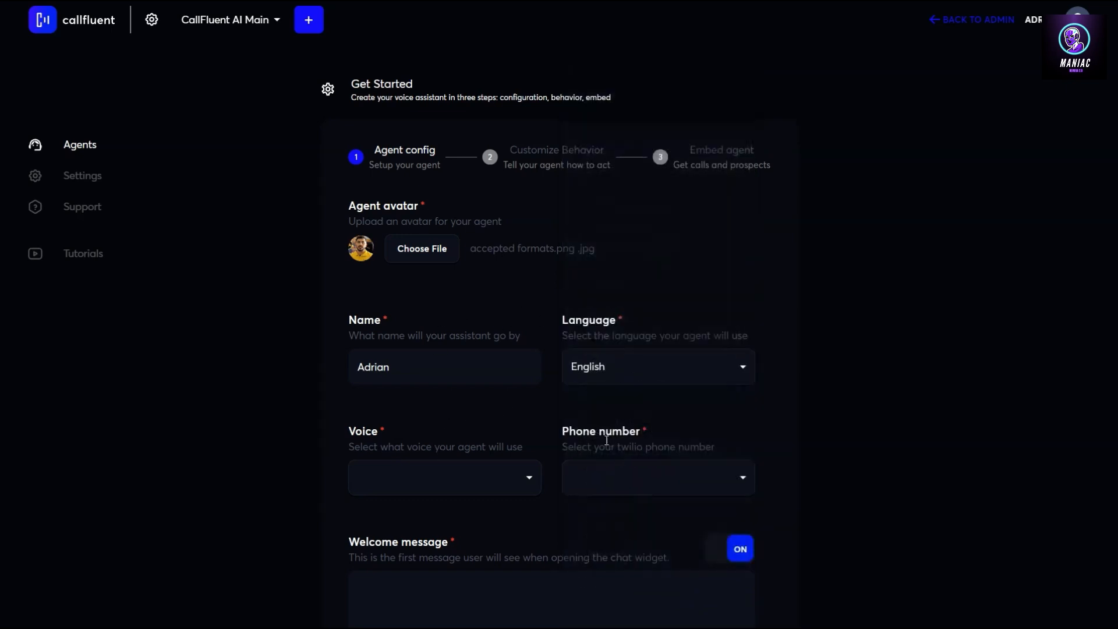
left_click(467, 483)
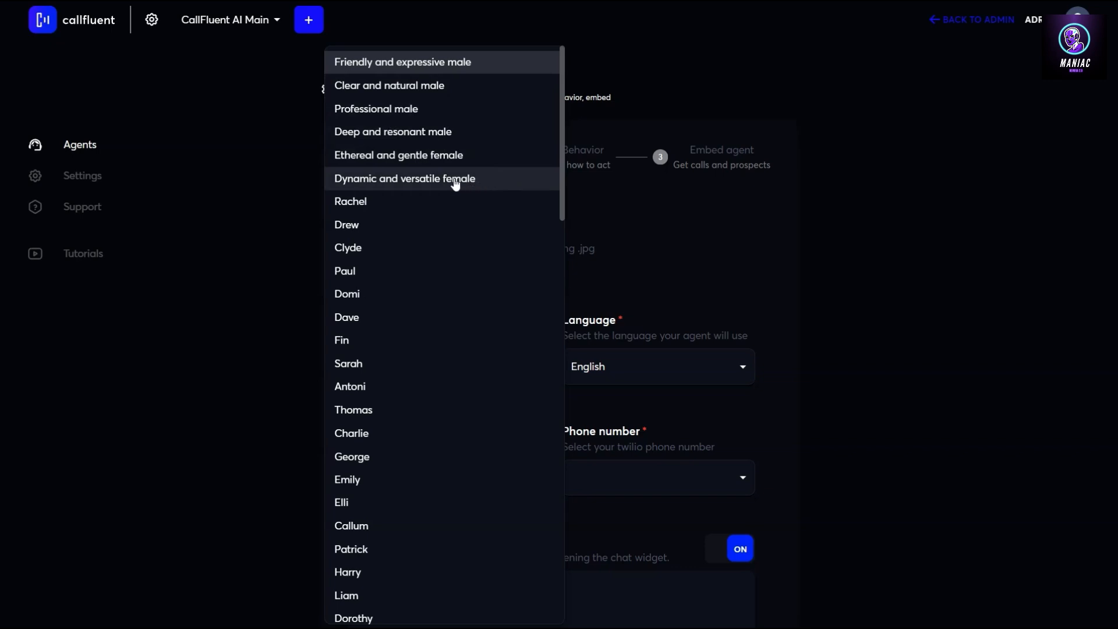
scroll(455, 209, "down", 10)
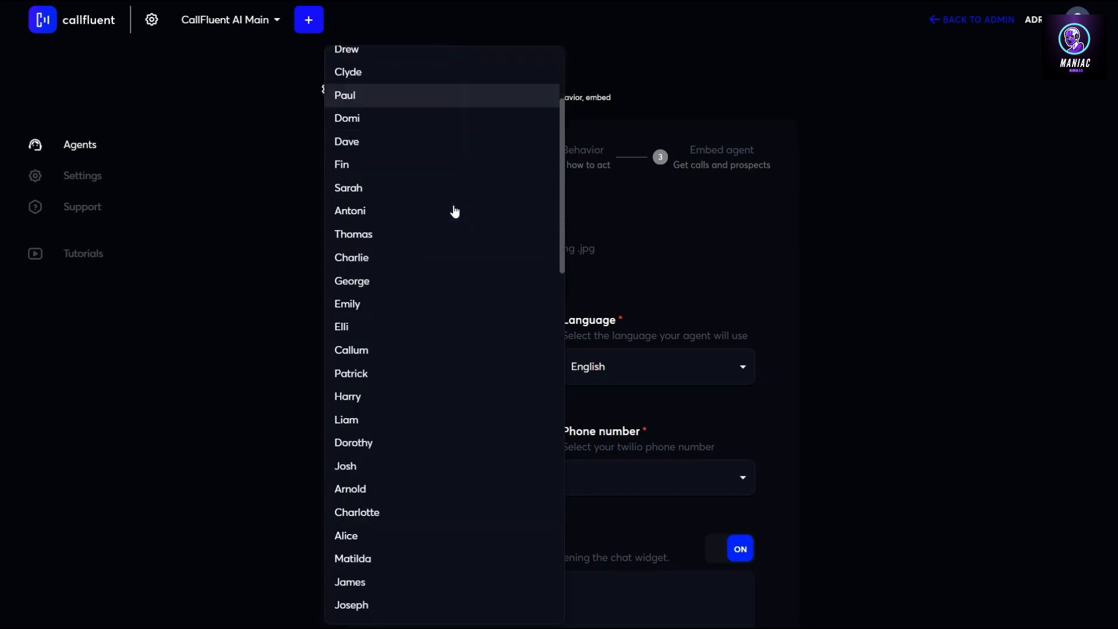
scroll(454, 217, "down", 3)
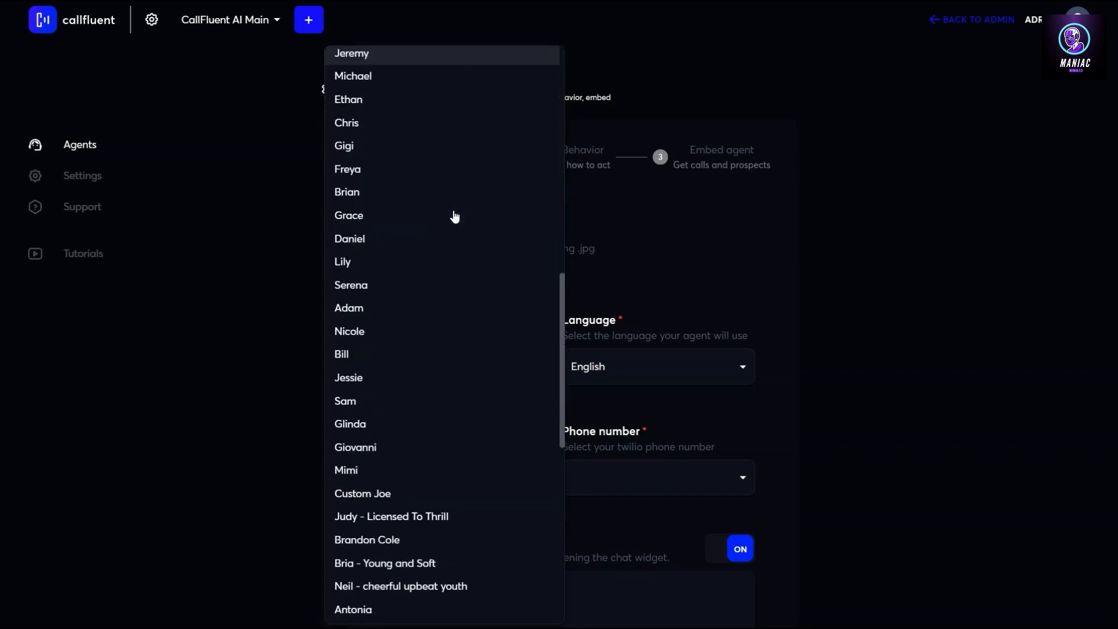
scroll(433, 309, "down", 5)
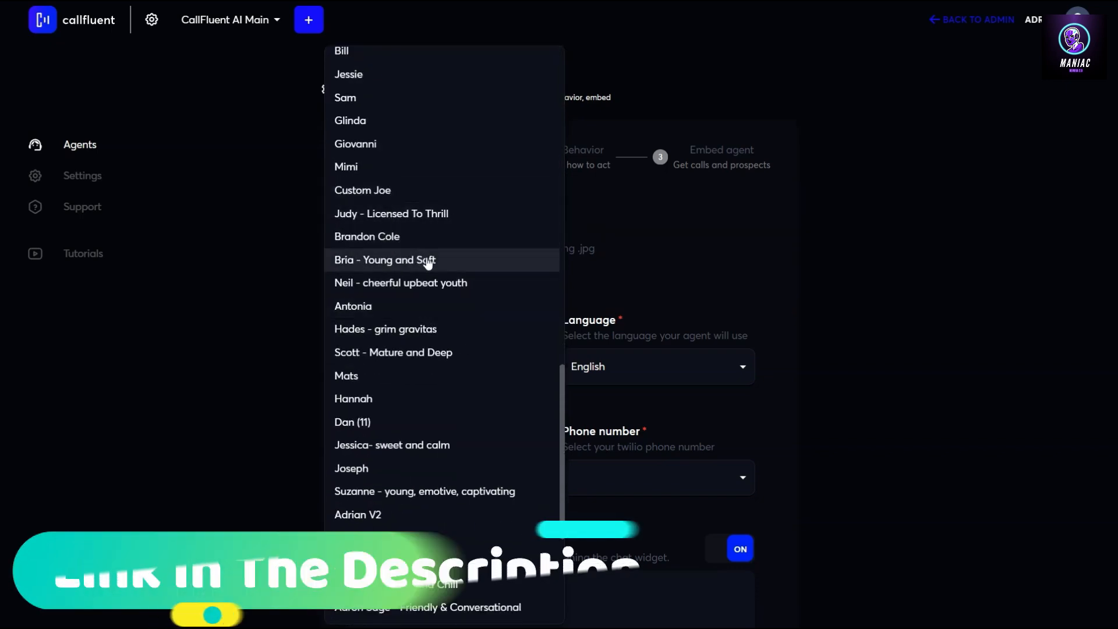
scroll(445, 277, "down", 1)
scroll(445, 277, "down", 2)
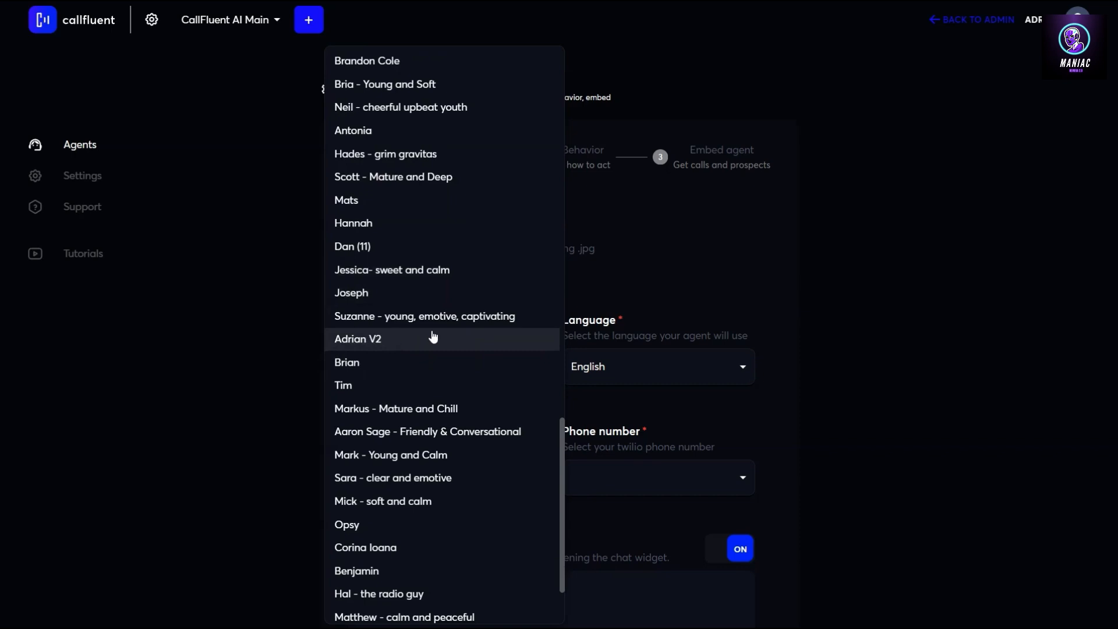
scroll(433, 337, "up", 20)
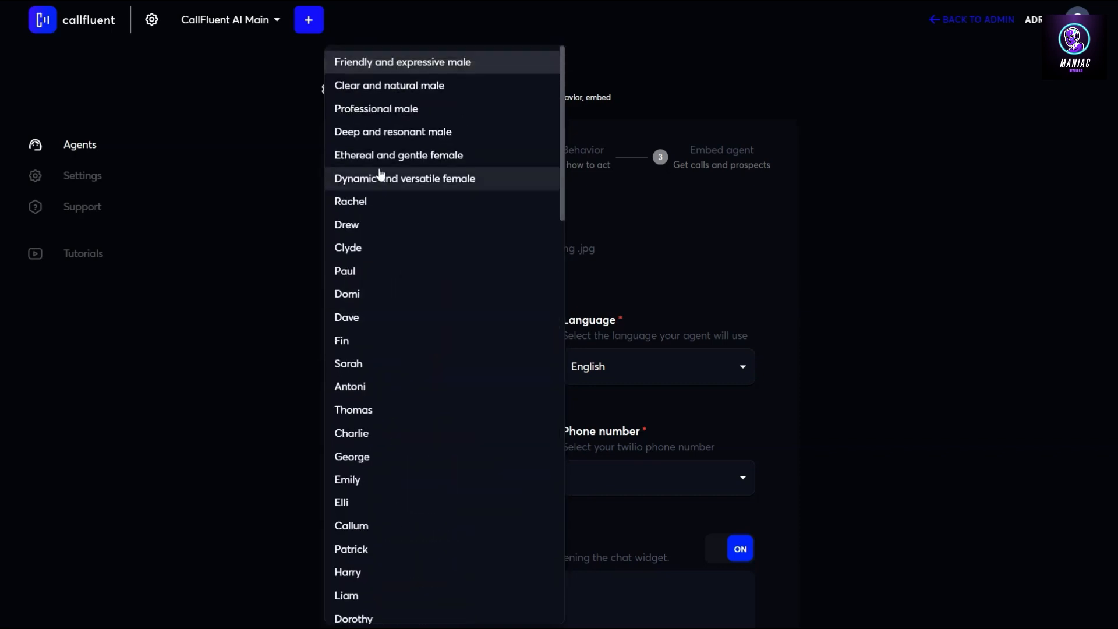
left_click(417, 111)
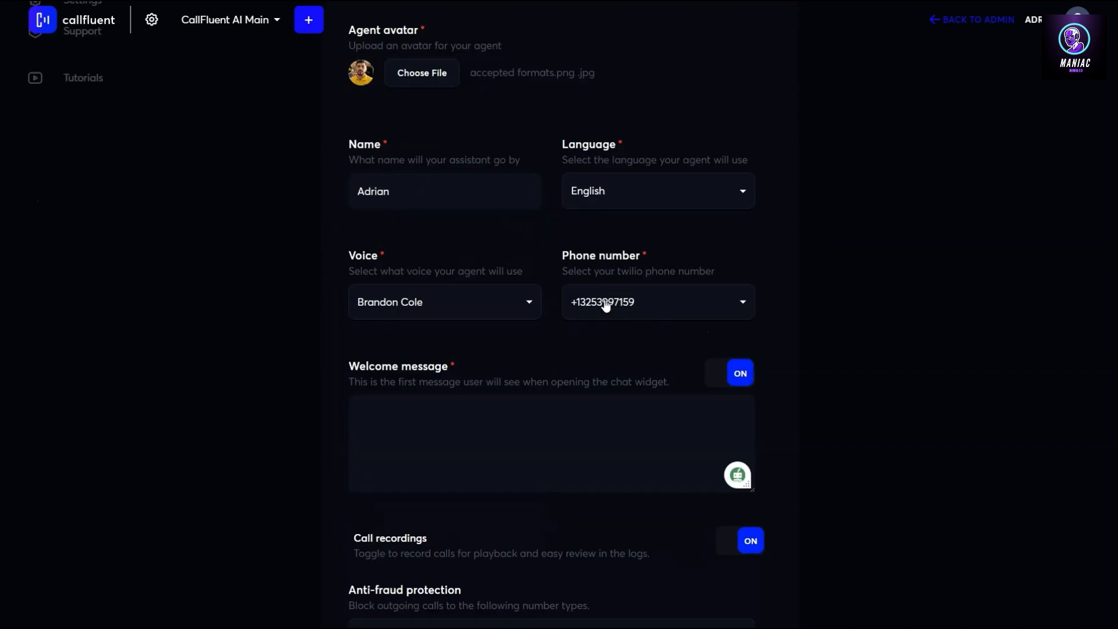
Keep the first Twilio number and enable the welcome message 'Hey, This is Adrian from CallFluent AI, how can I help you today?'
left_click(699, 310)
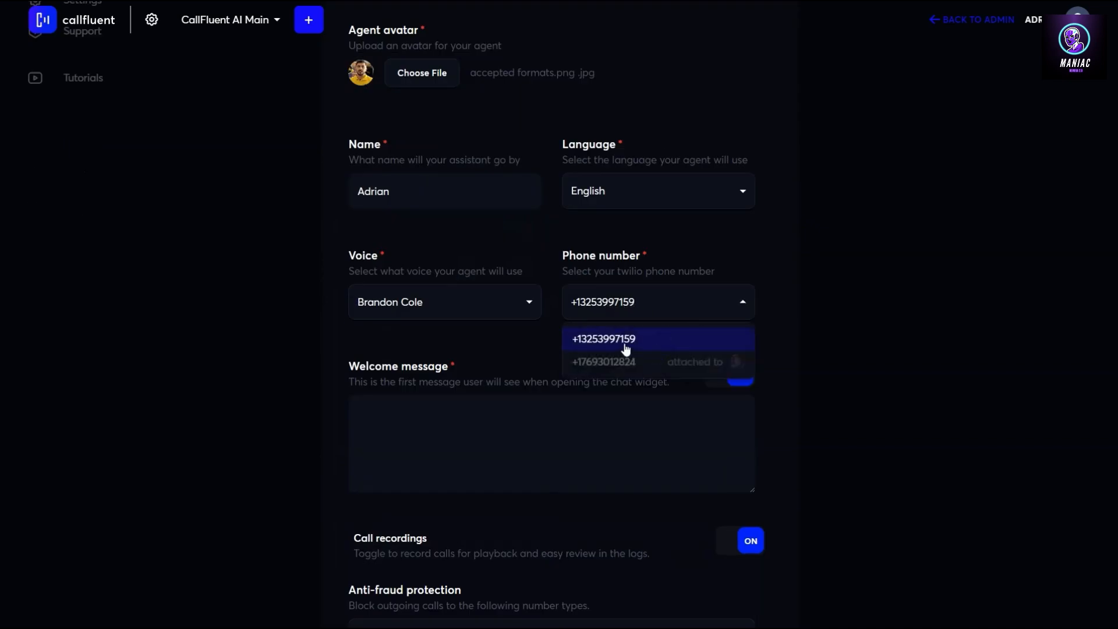
left_click(595, 341)
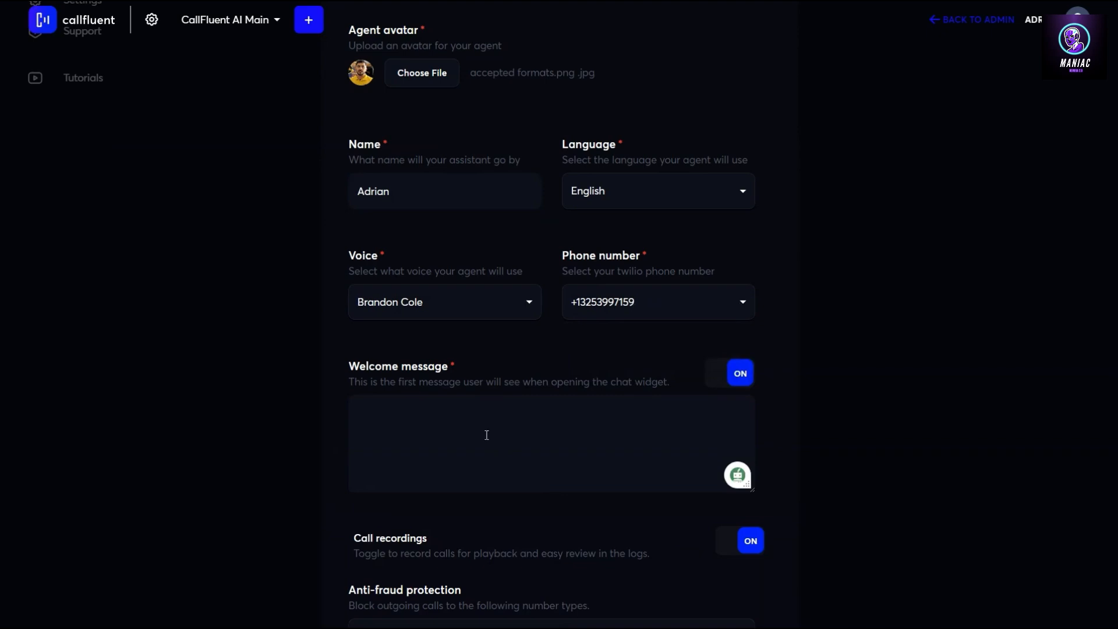
type("Hey, This is Adrian from CallFluent AI, how can I help you today?")
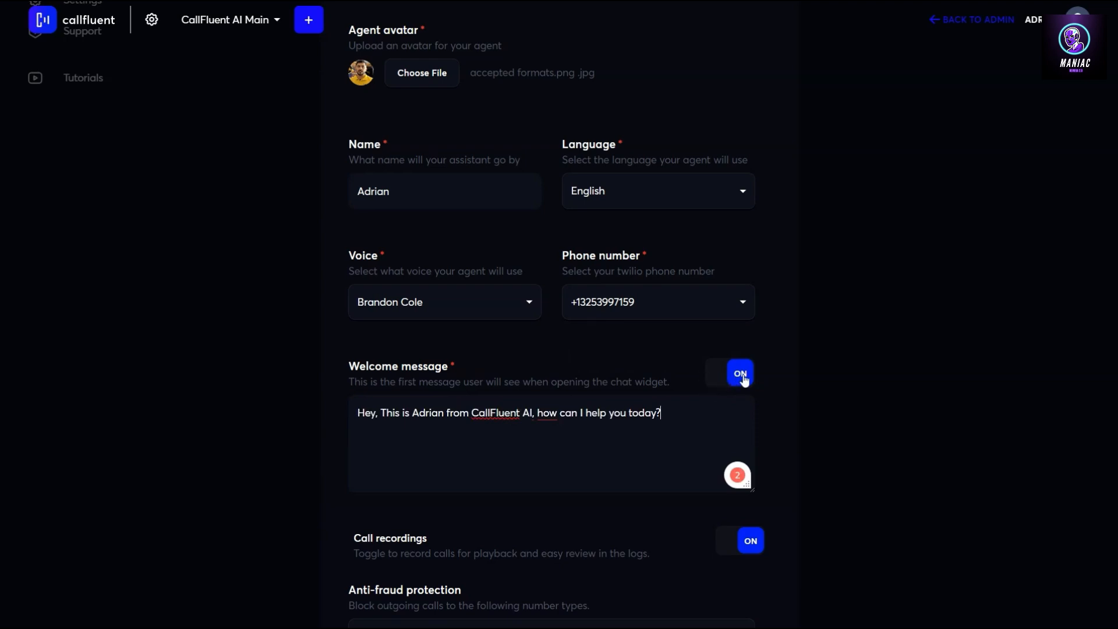
left_click(729, 386)
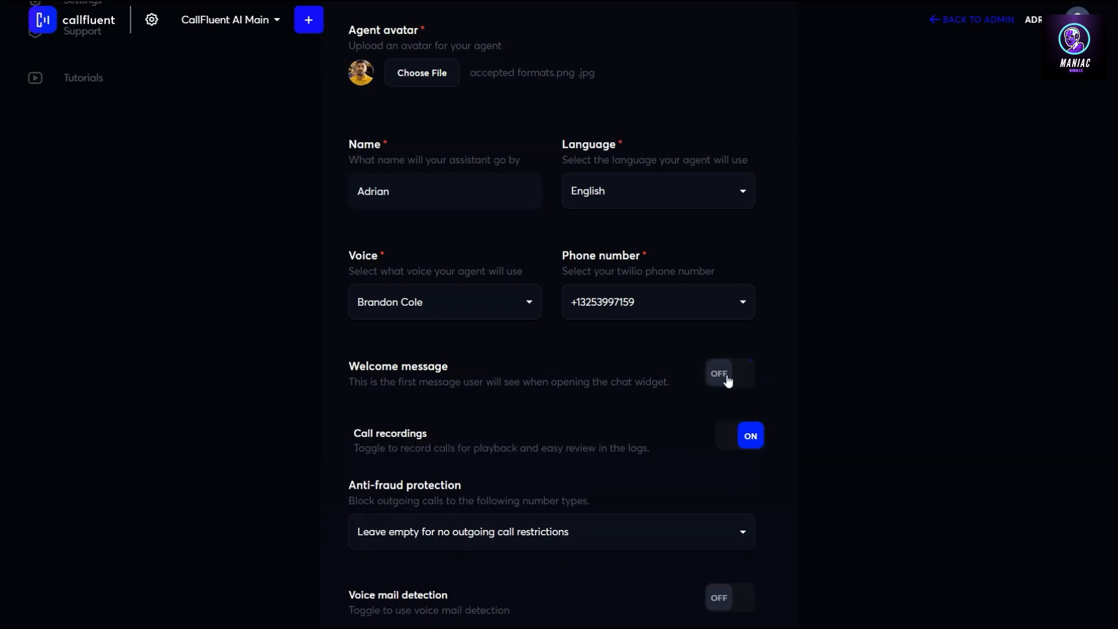
left_click(732, 380)
left_click_drag(700, 418, 340, 418)
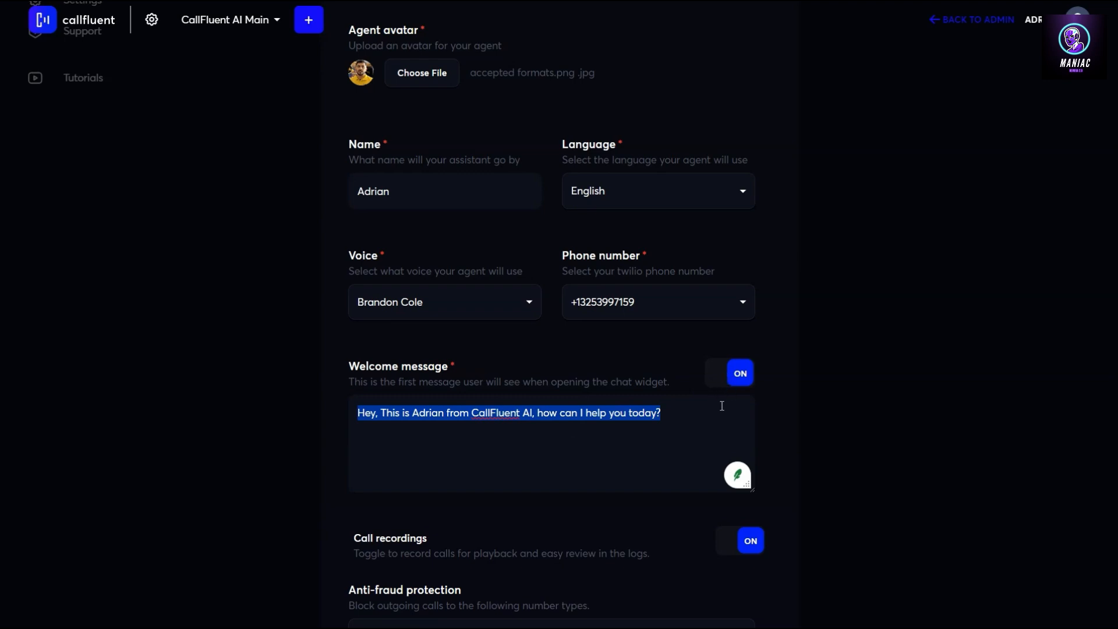
scroll(739, 455, "down", 4)
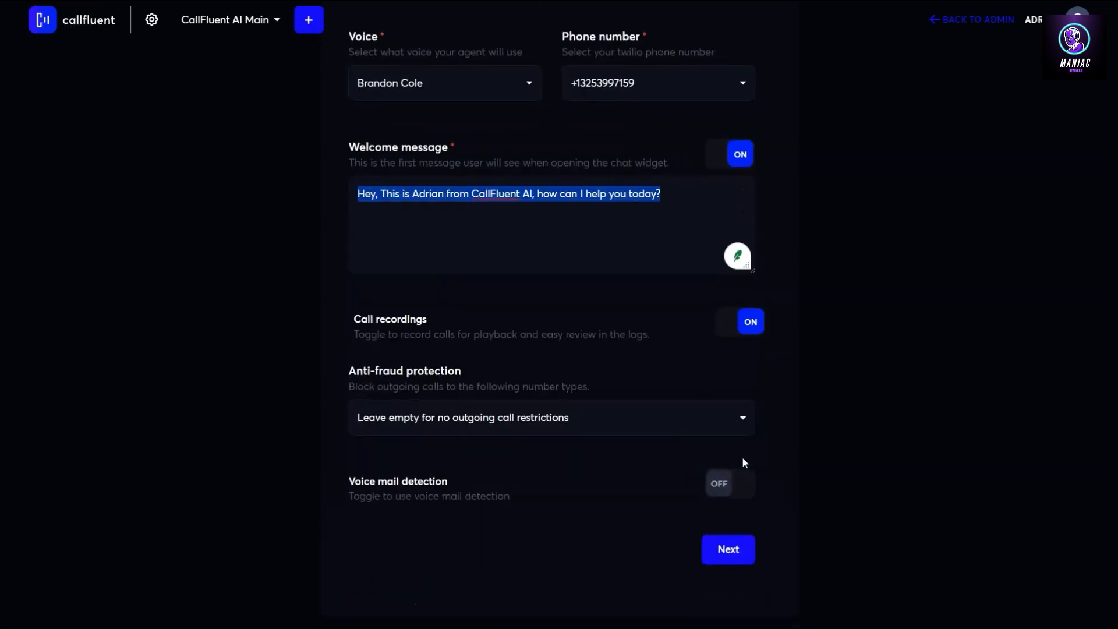
Keep call recordings on and block Premium, Shared Cost, Voice Email, Pager and Unknown numbers
left_click(740, 326)
left_click(742, 327)
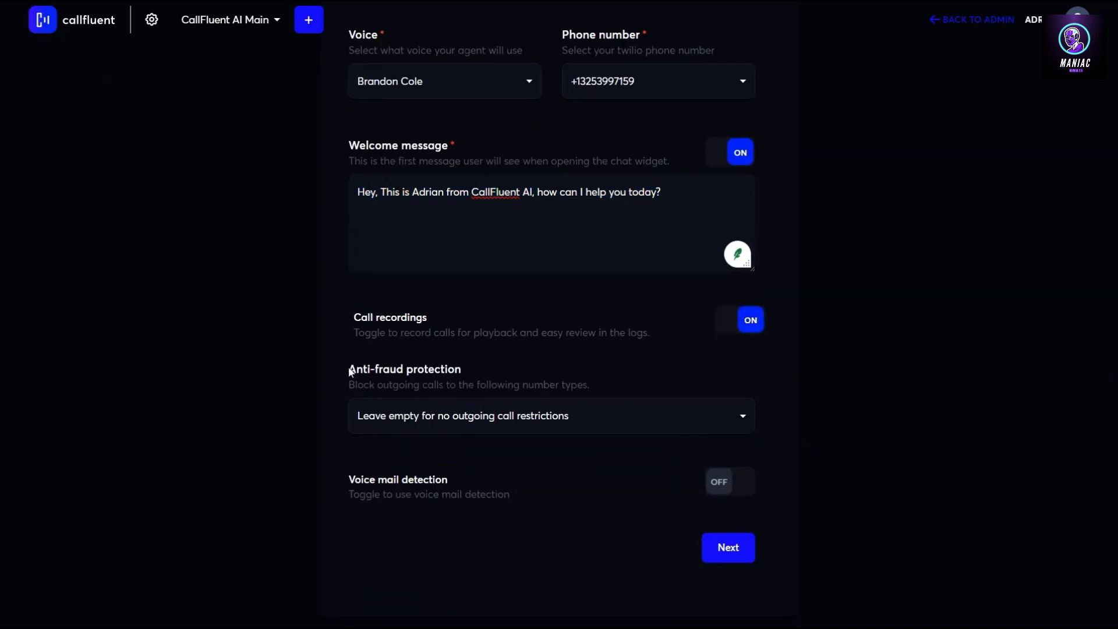
left_click_drag(382, 374, 504, 375)
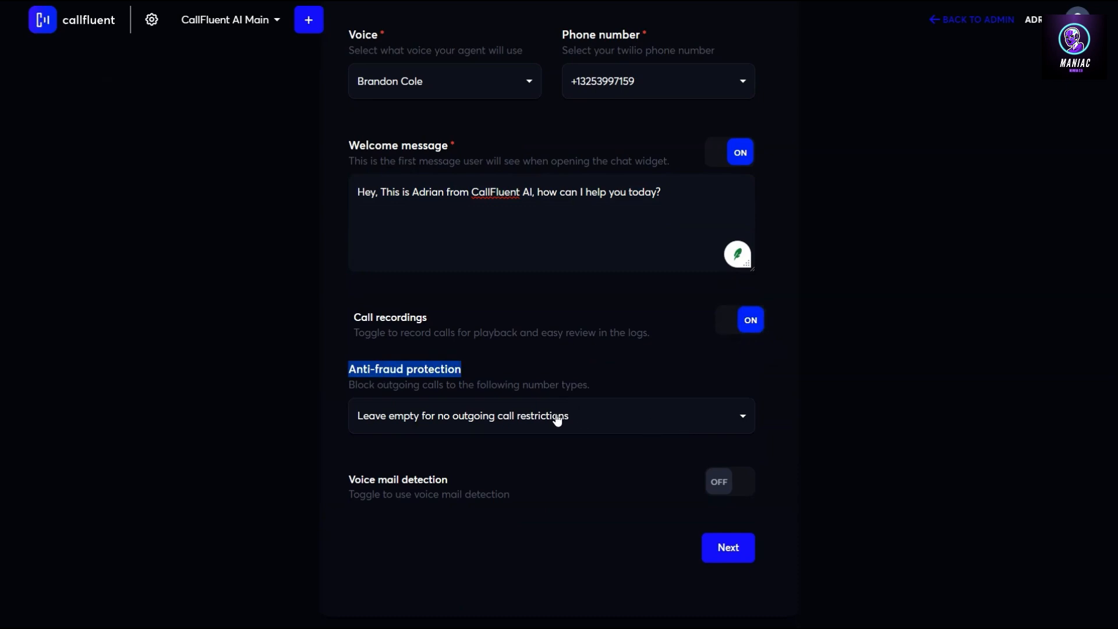
left_click(656, 419)
scroll(574, 475, "down", 3)
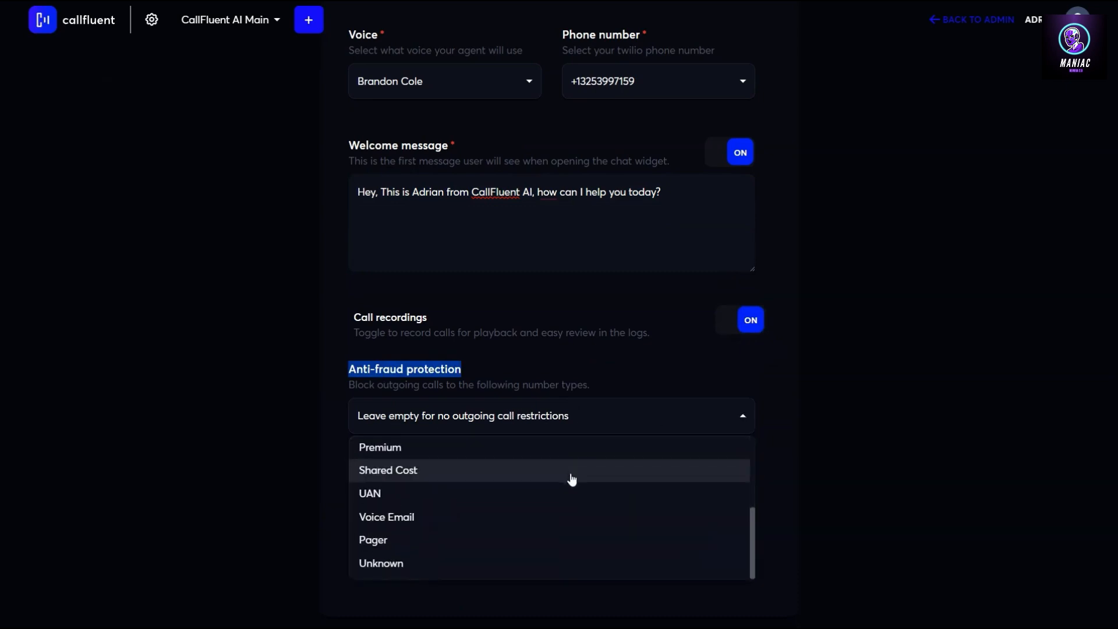
left_click(402, 458)
left_click(412, 473)
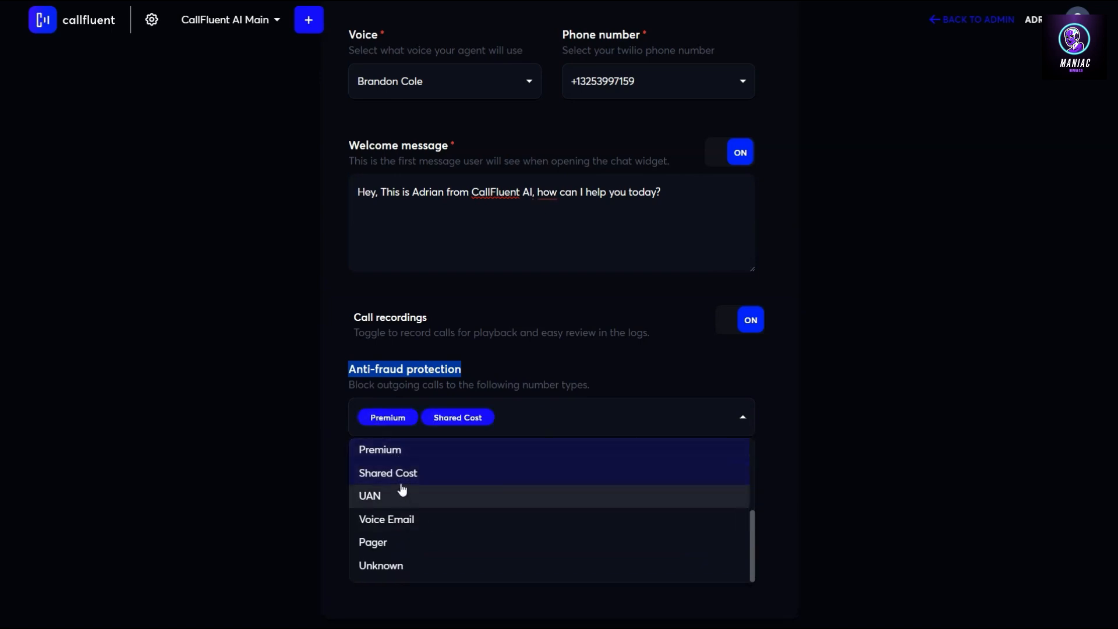
left_click(404, 527)
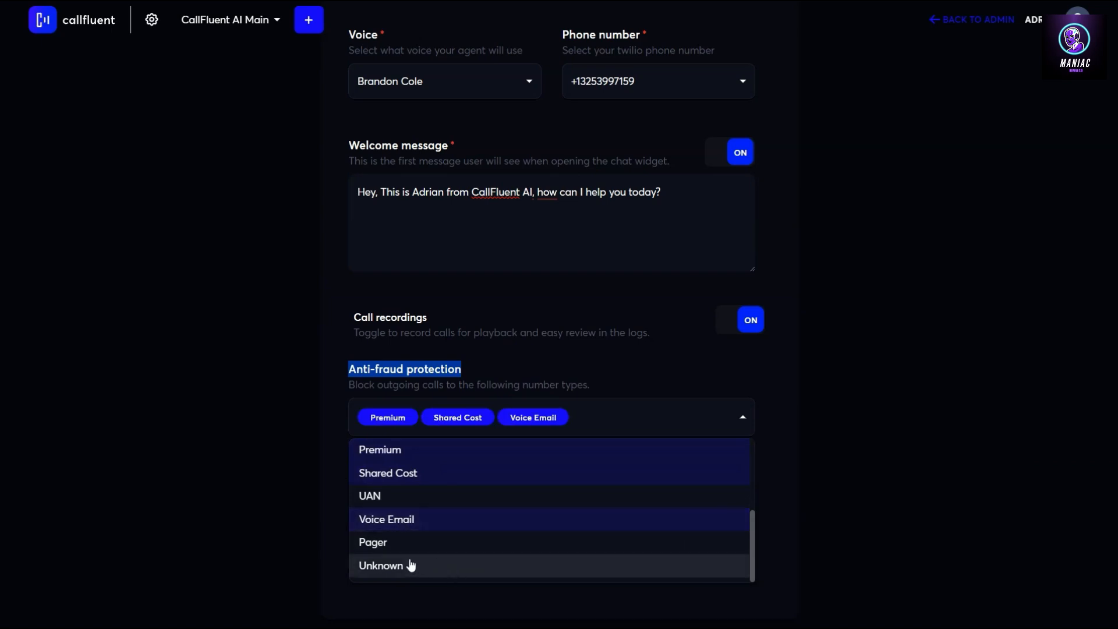
left_click(416, 544)
left_click(431, 566)
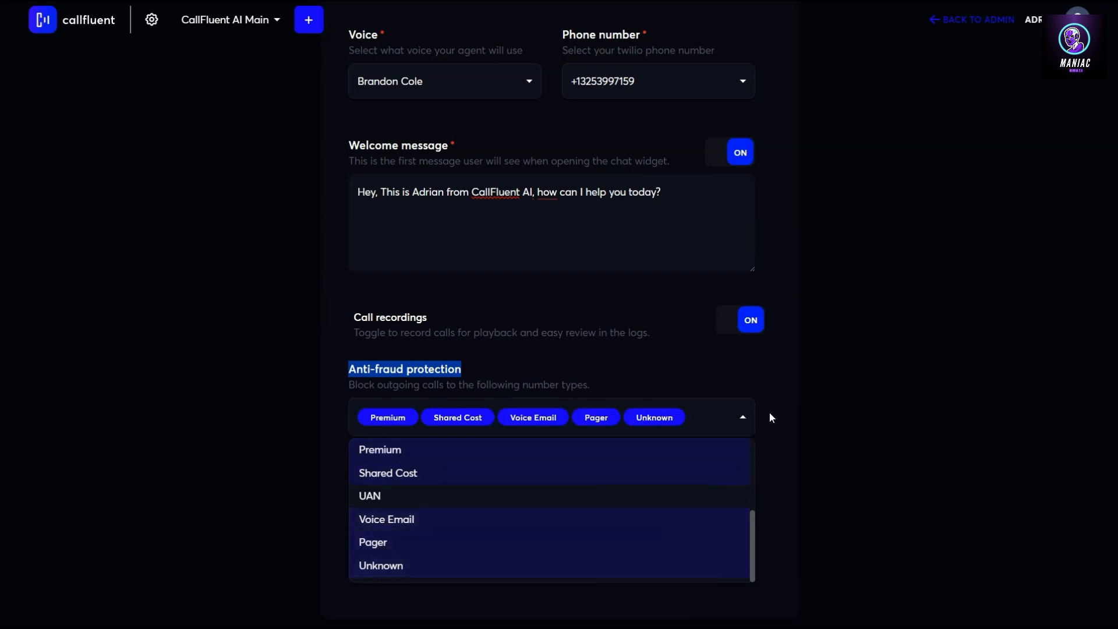
left_click(781, 448)
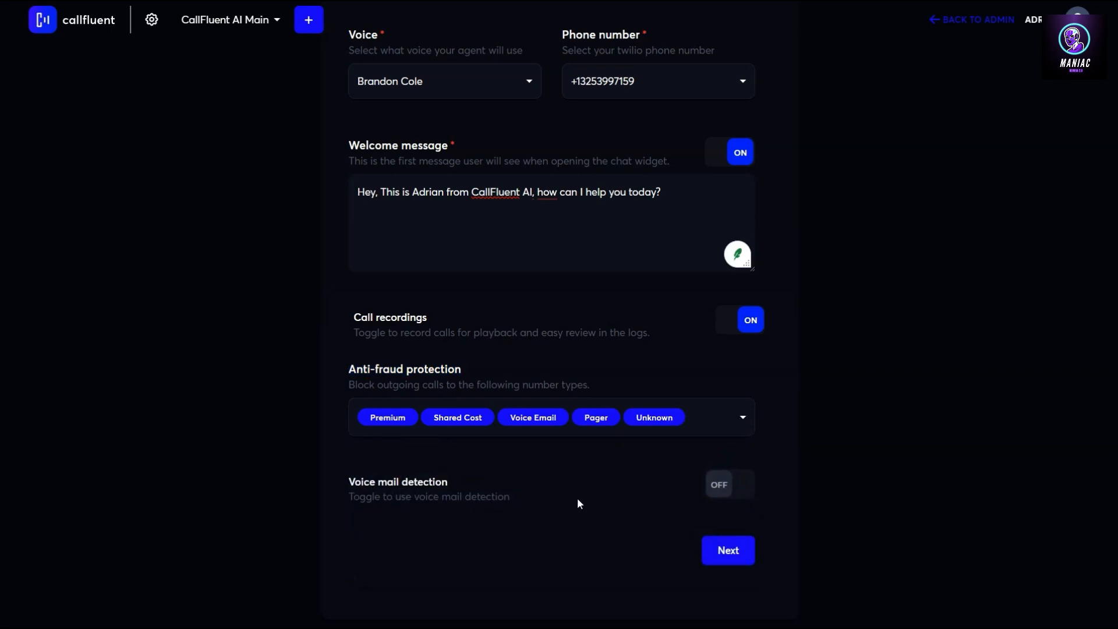
Enable voicemail detection with 'Leave a voice message', paste the voicemail text, and continue
left_click(733, 488)
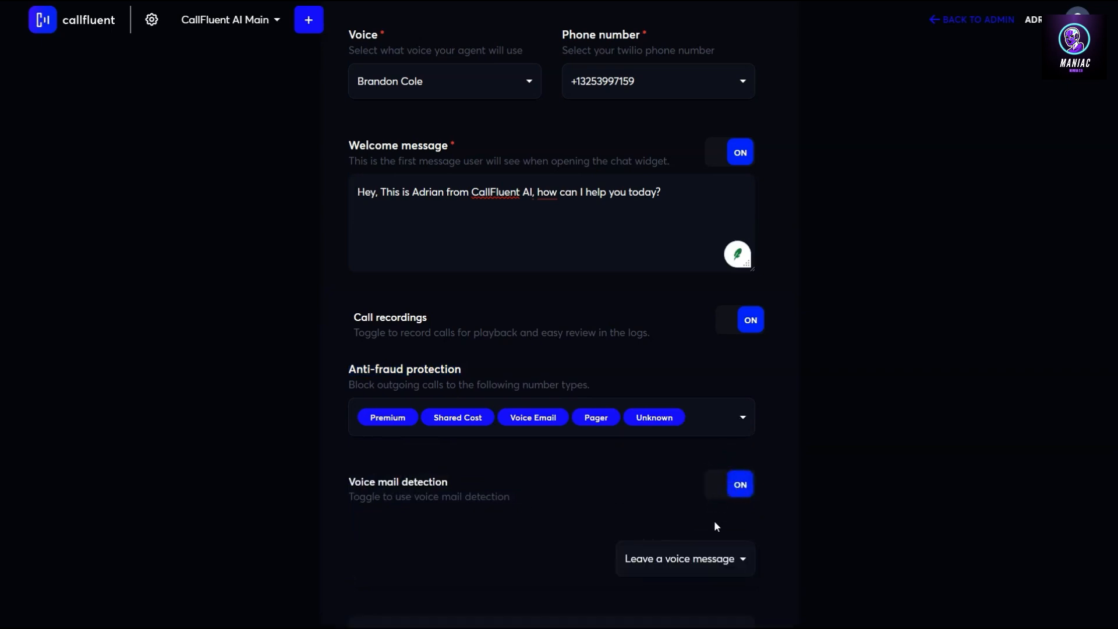
scroll(716, 526, "down", 3)
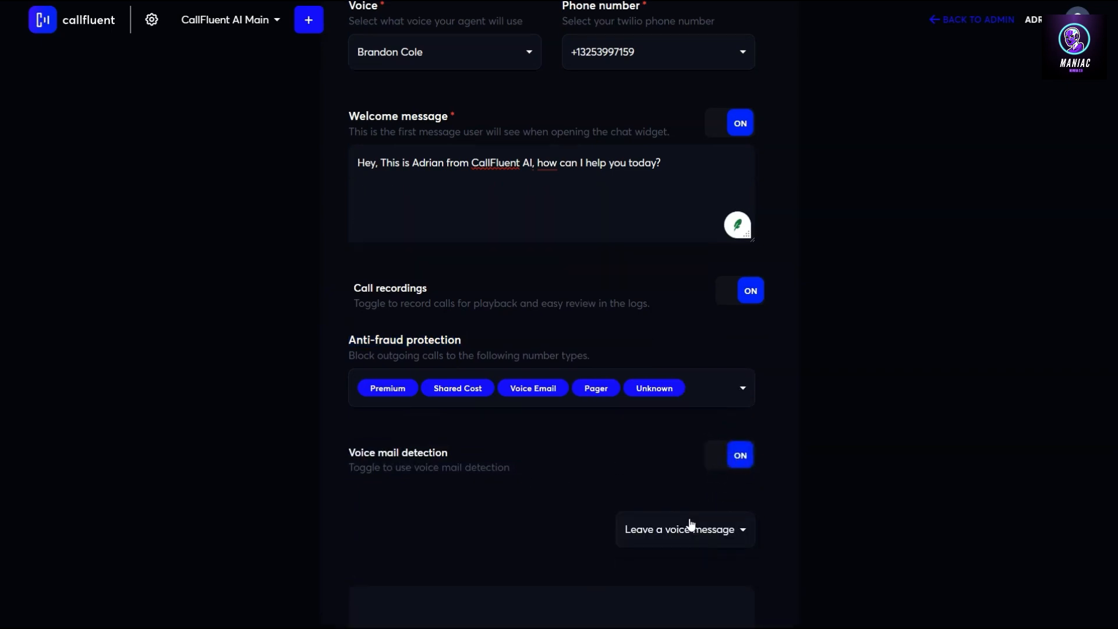
left_click(729, 388)
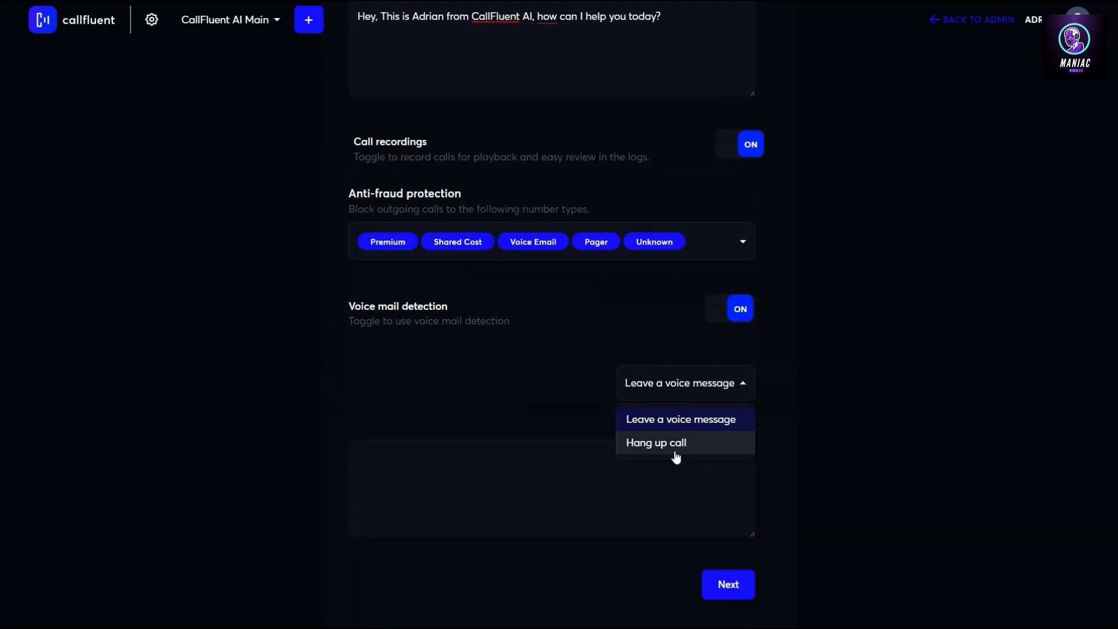
left_click(561, 475)
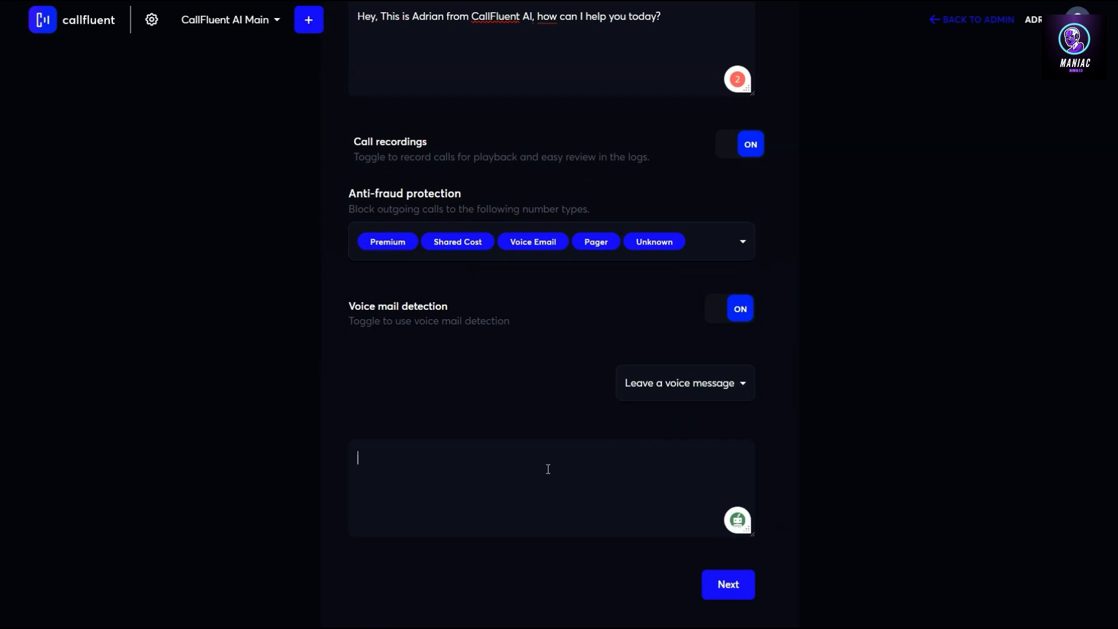
type("Hey, This is Adrian from CallFluent AI, please give me a call back when you listen to this voicemail.")
left_click(727, 586)
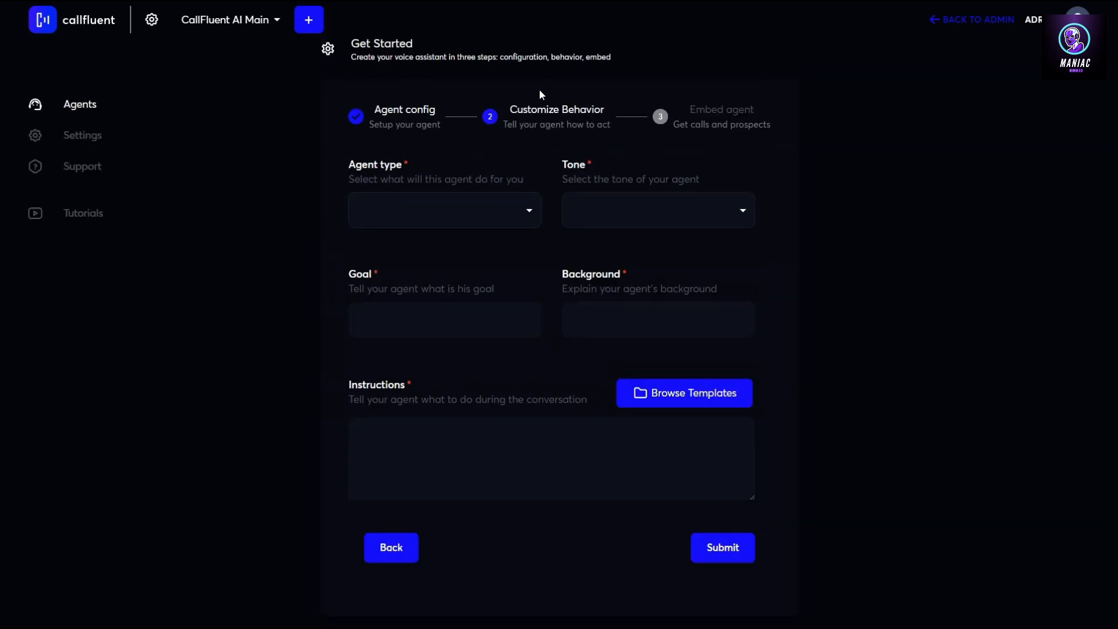
Keep the agent type as Sales representative and set the tone to Conversational
left_click(518, 214)
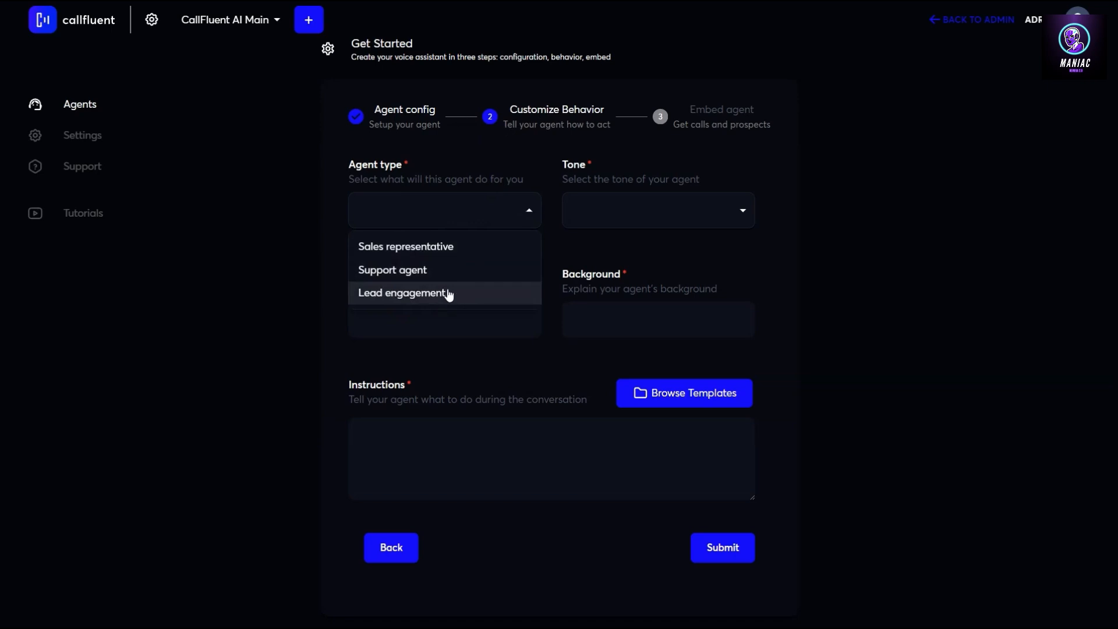
left_click(436, 249)
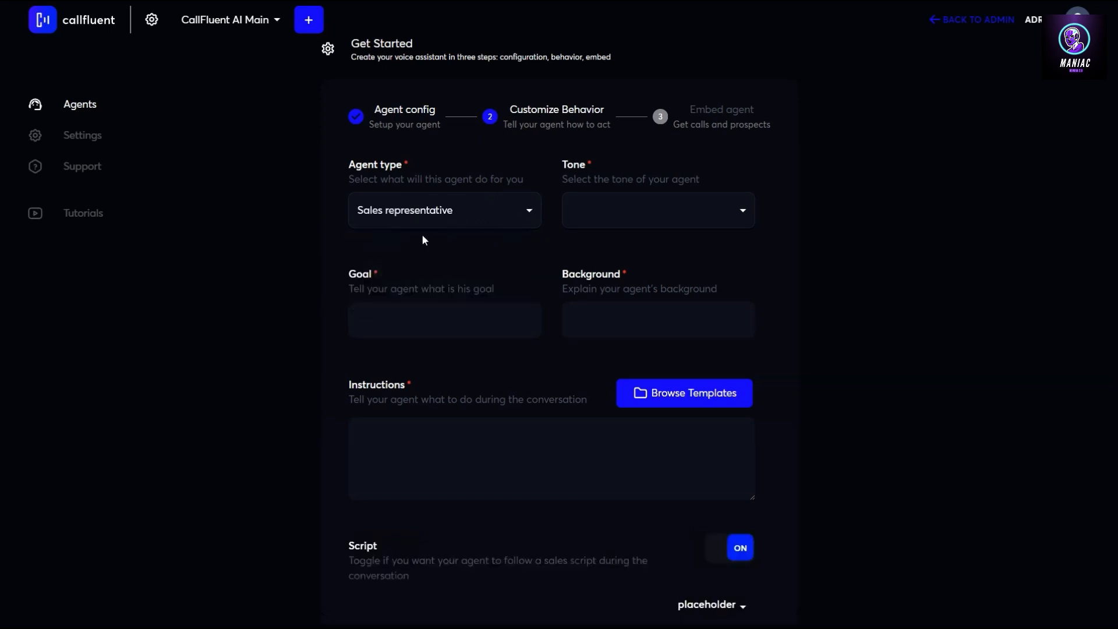
left_click(508, 222)
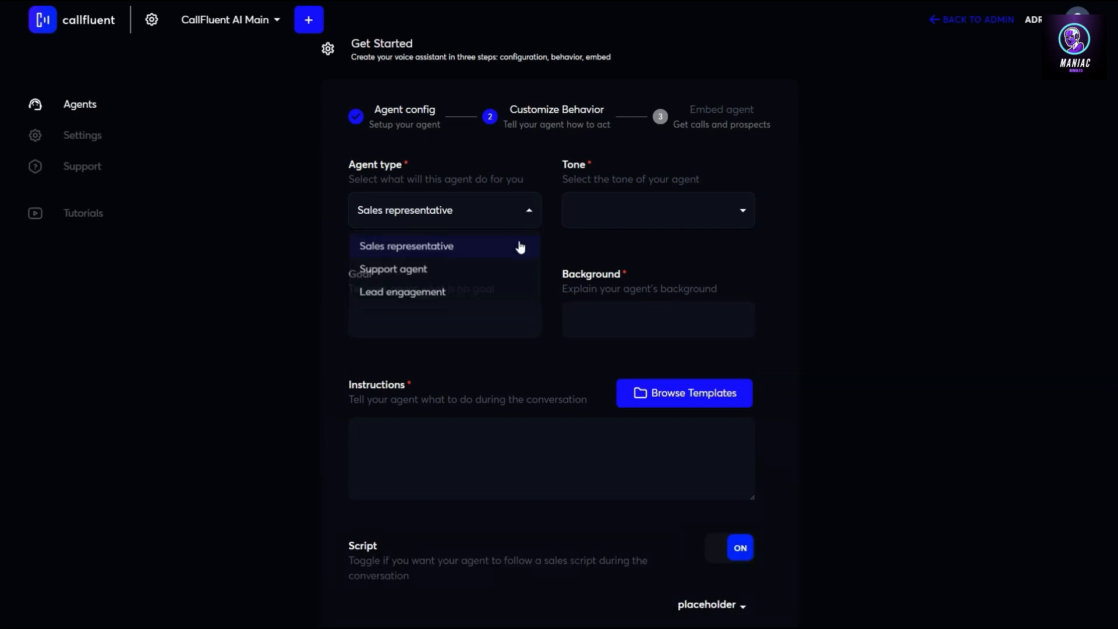
left_click(607, 214)
left_click(608, 215)
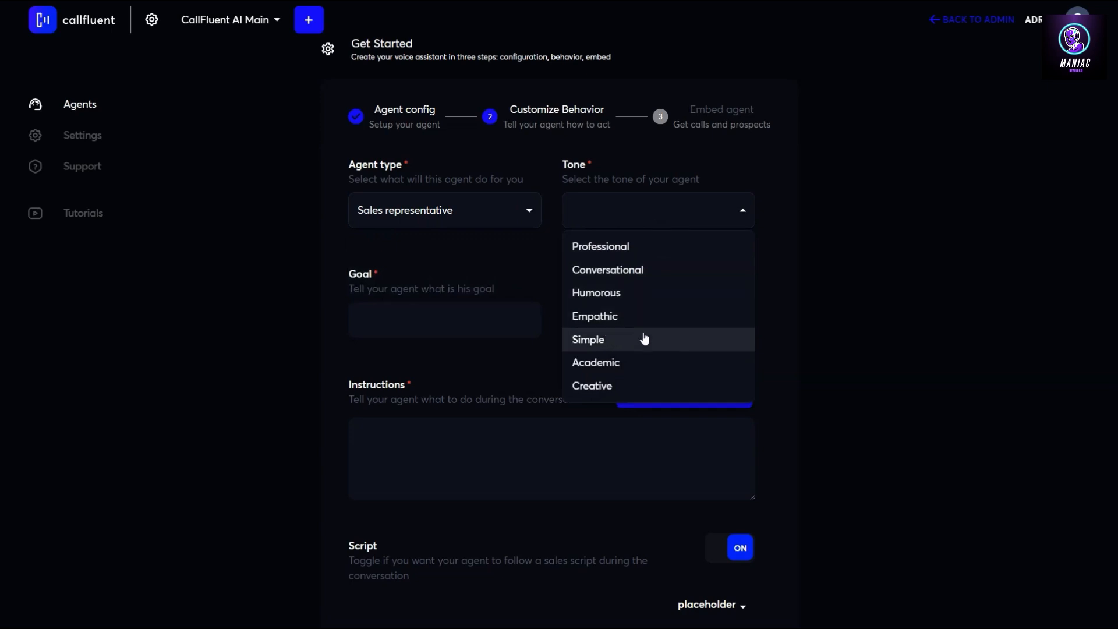
left_click(627, 270)
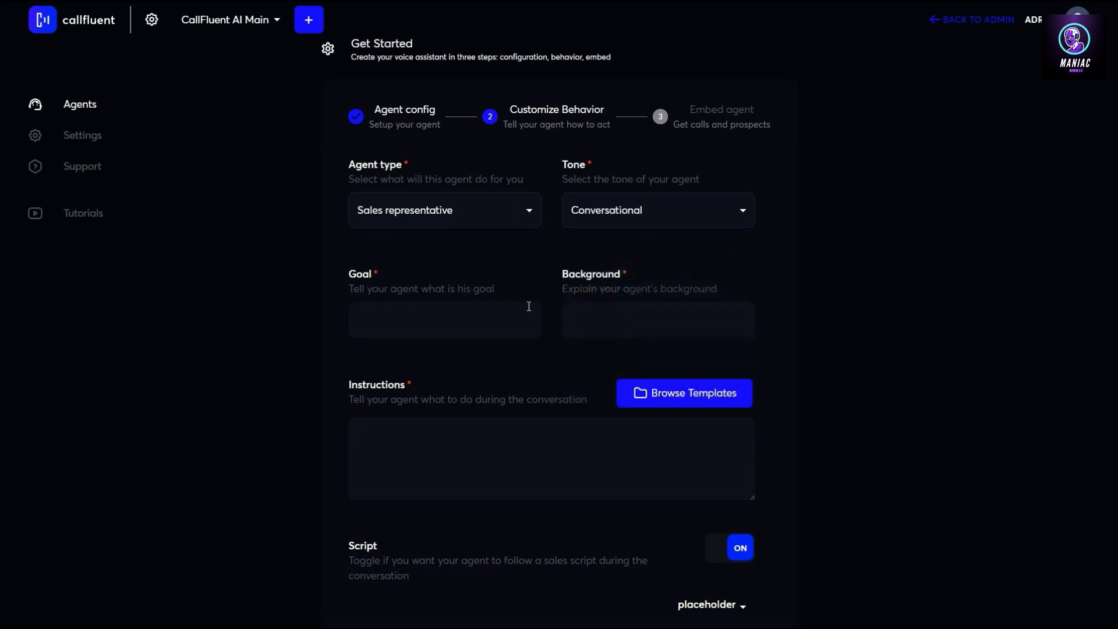
left_click(459, 322)
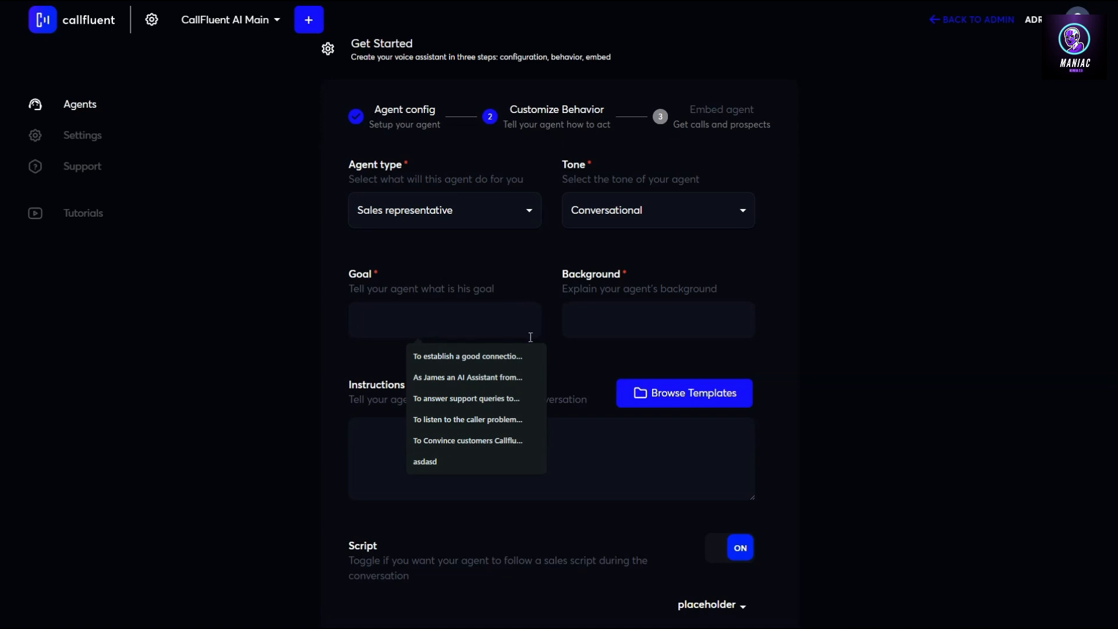
Type the goal 'To establish a good connection with the caller and convince them...', correcting the typo
left_click(385, 318)
type("To establish")
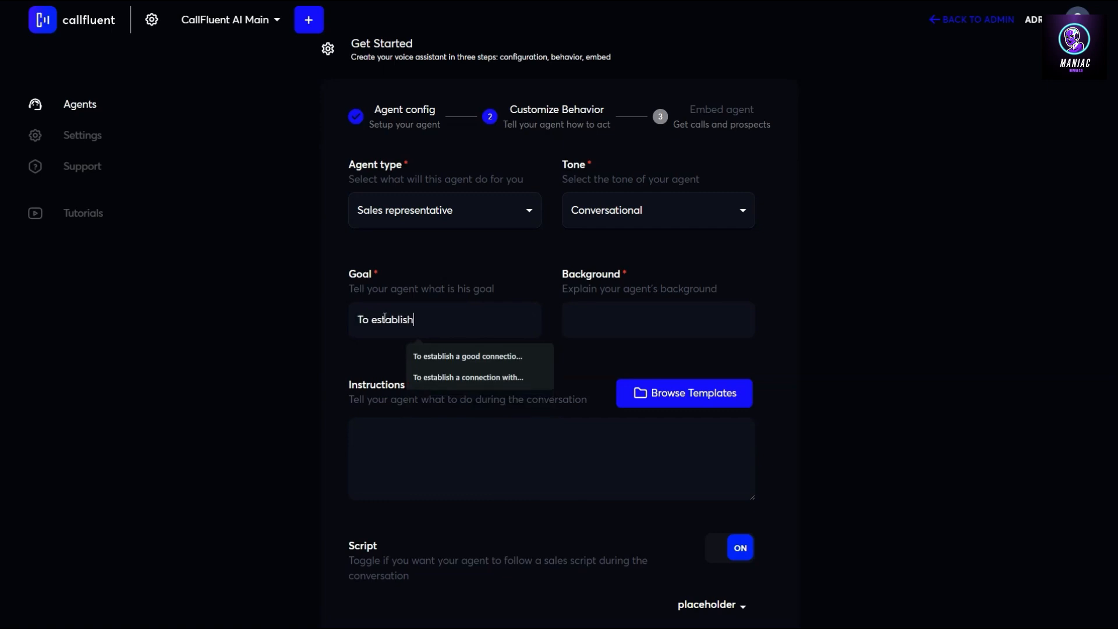
type(" a good connecti")
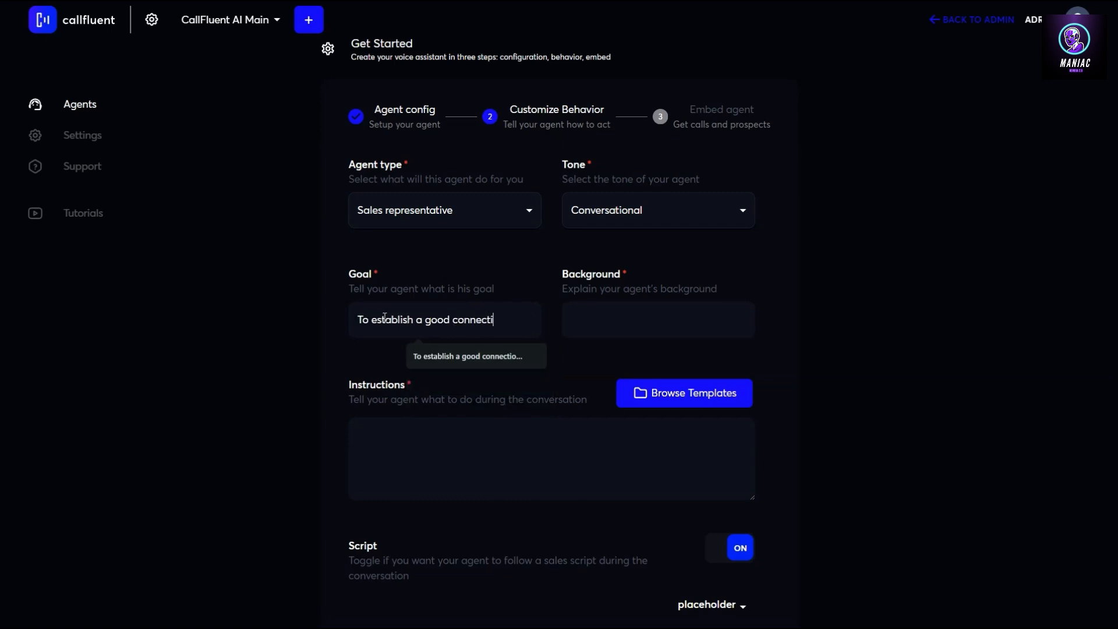
type("oin with the call")
double_click(432, 319)
type("connection with t")
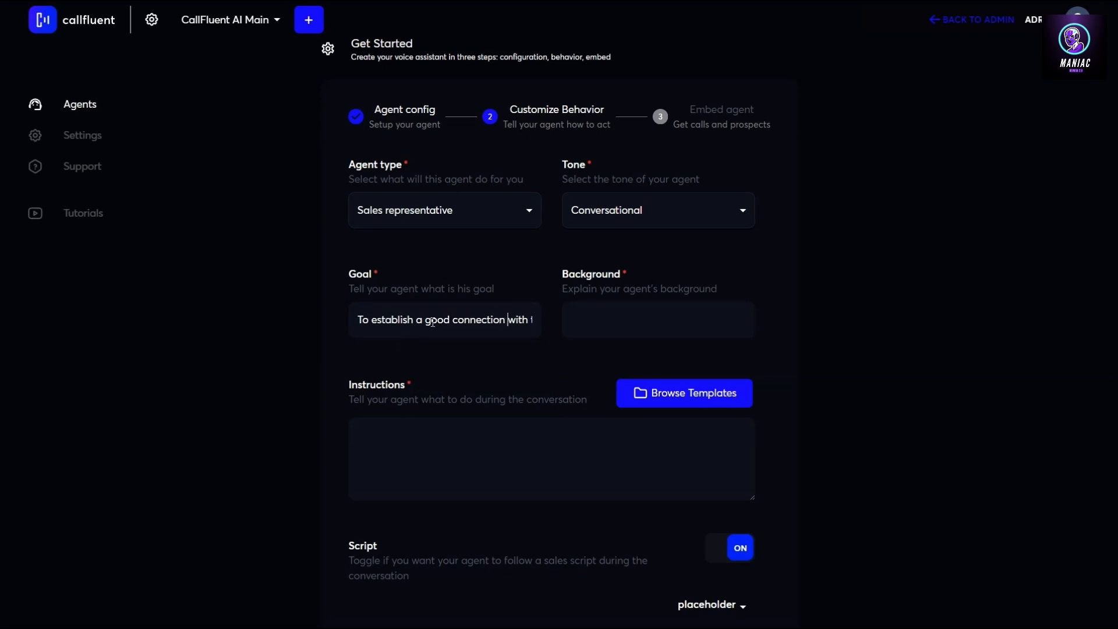
key("End")
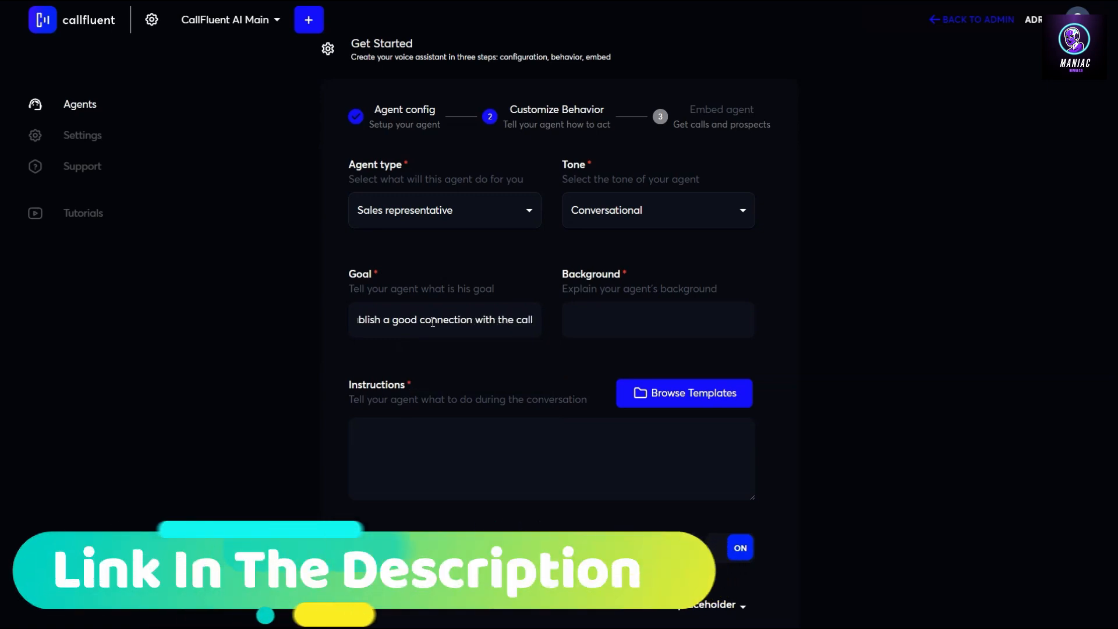
type("er and con")
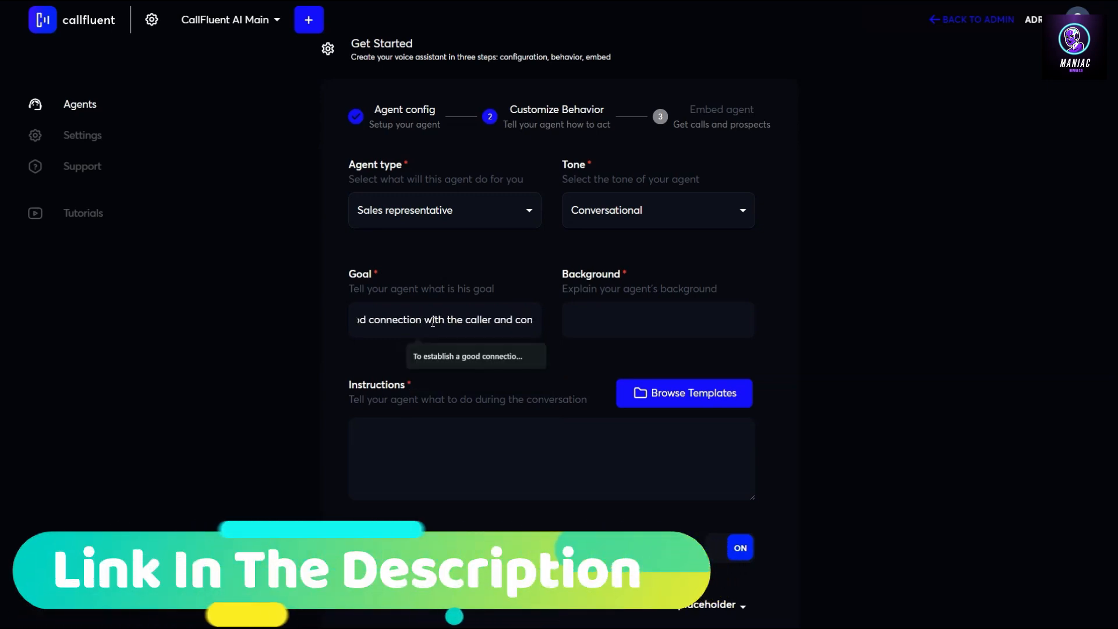
type("vince them tha")
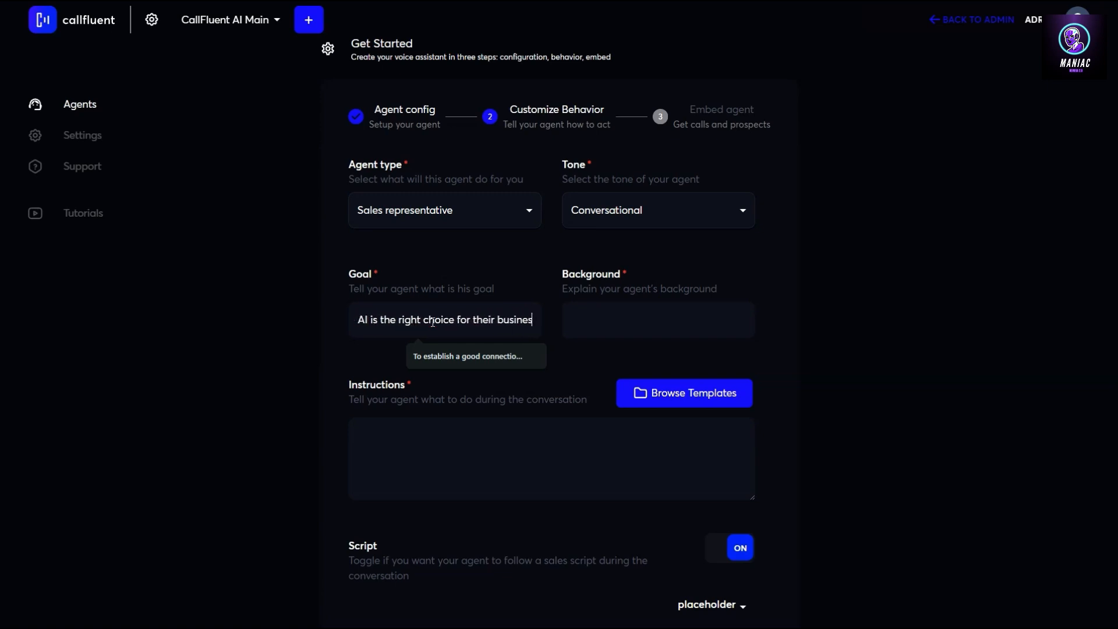
type("u")
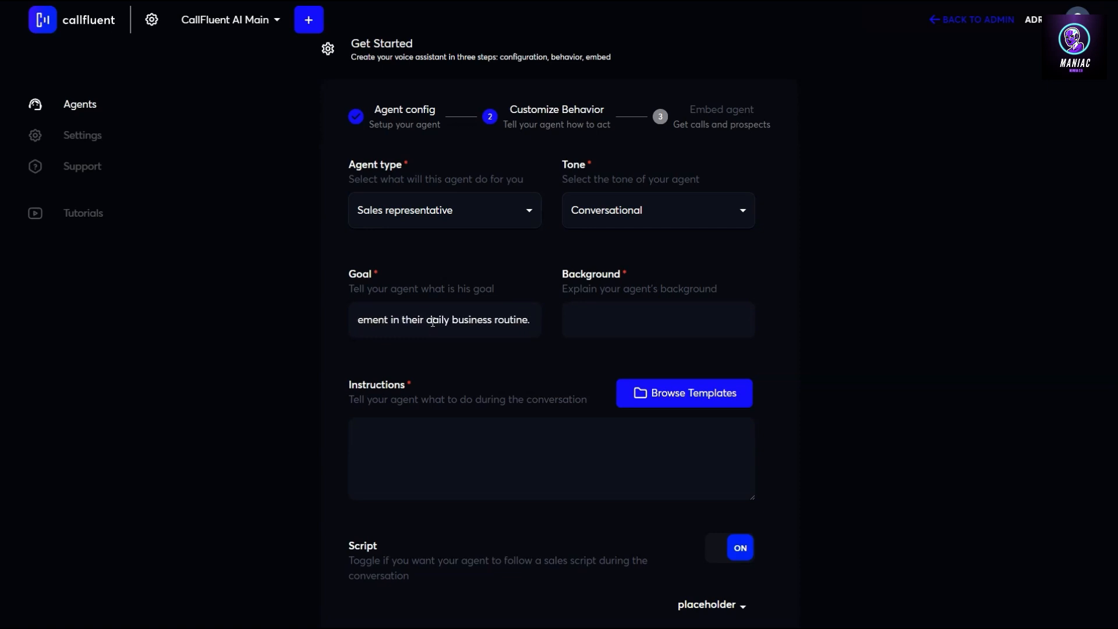
scroll(433, 322, "up", 1)
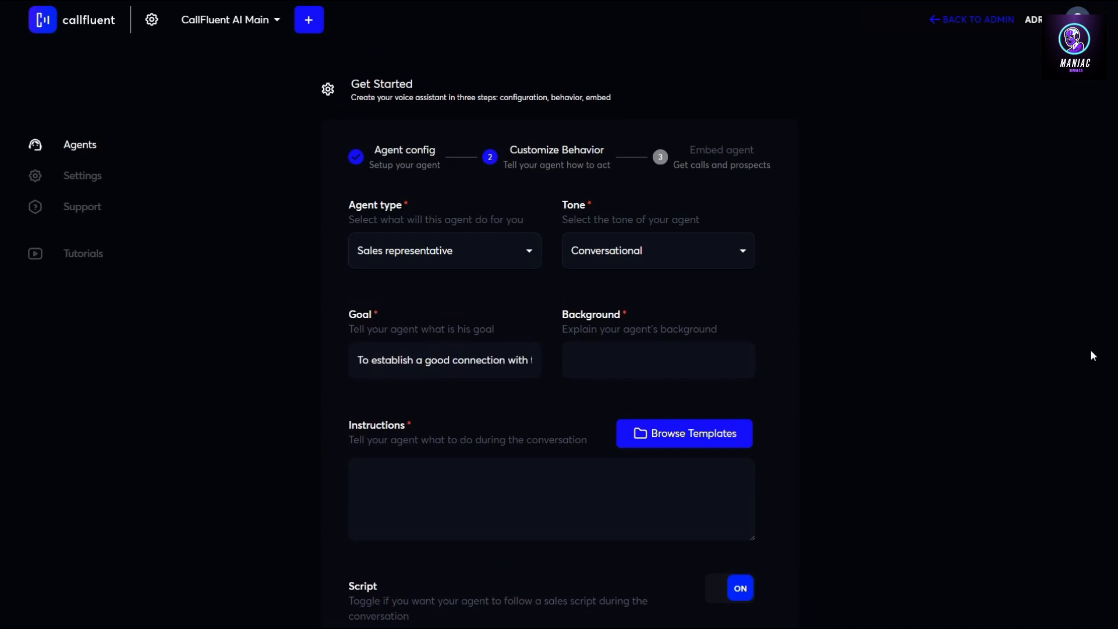
Paste the prepared background description into the Background field
left_click(626, 356)
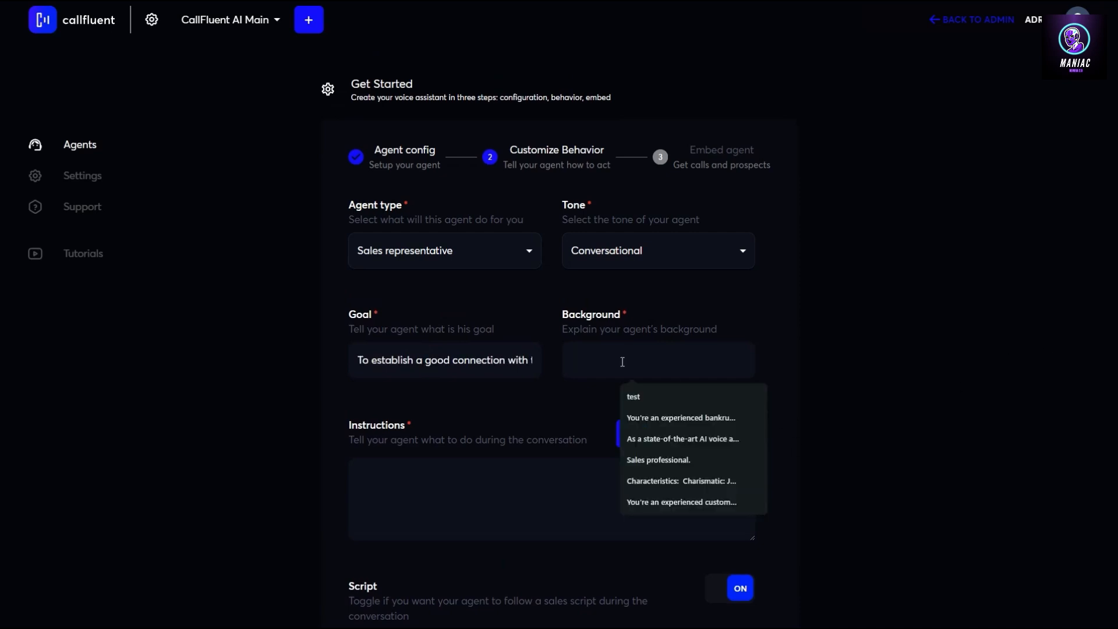
key("ctrl+v")
mouse_move(678, 364)
left_mouse_down()
mouse_move(494, 361)
mouse_move(831, 367)
mouse_move(687, 362)
left_mouse_up()
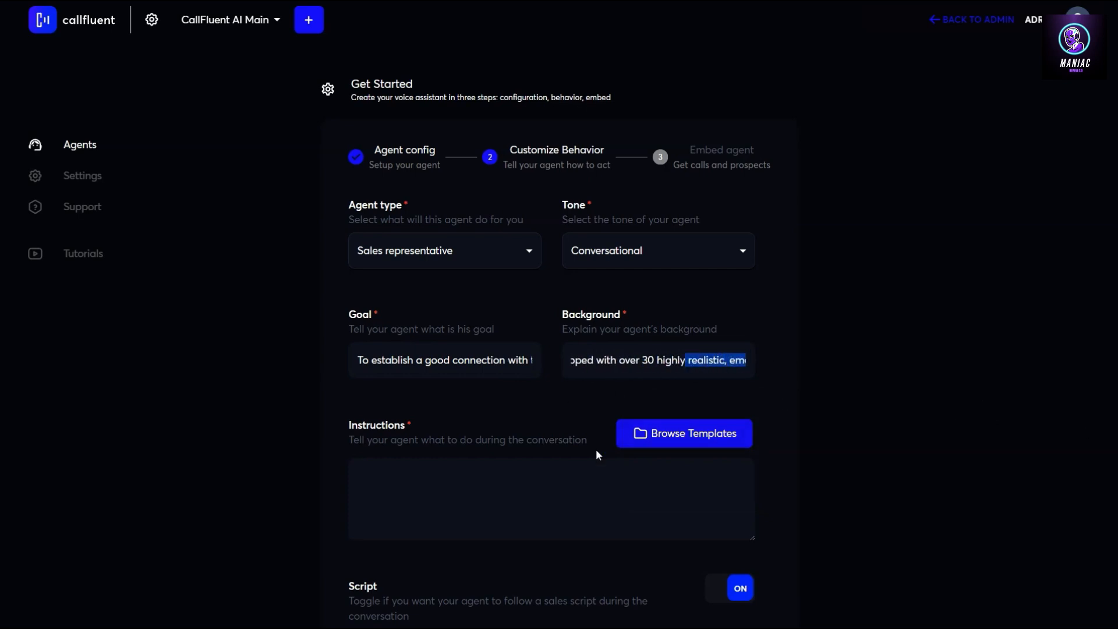
scroll(420, 443, "down", 1)
scroll(421, 442, "down", 2)
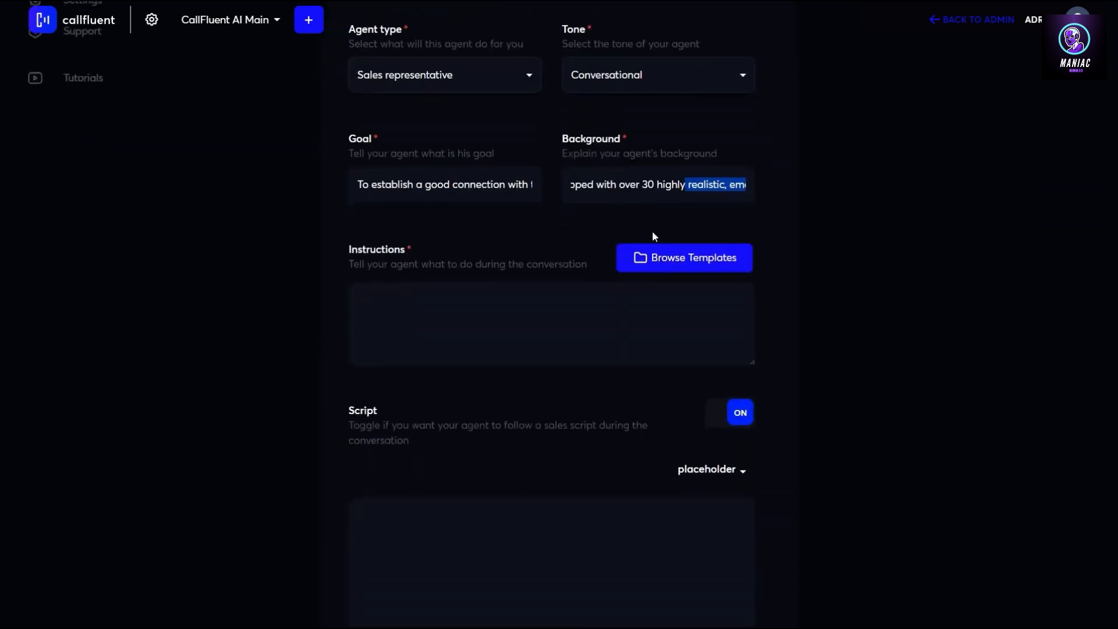
Paste the Nick persona identity line, the real-phone-conversation rule and the RULES FOR LANGUAGING block into Instructions
left_click(449, 317)
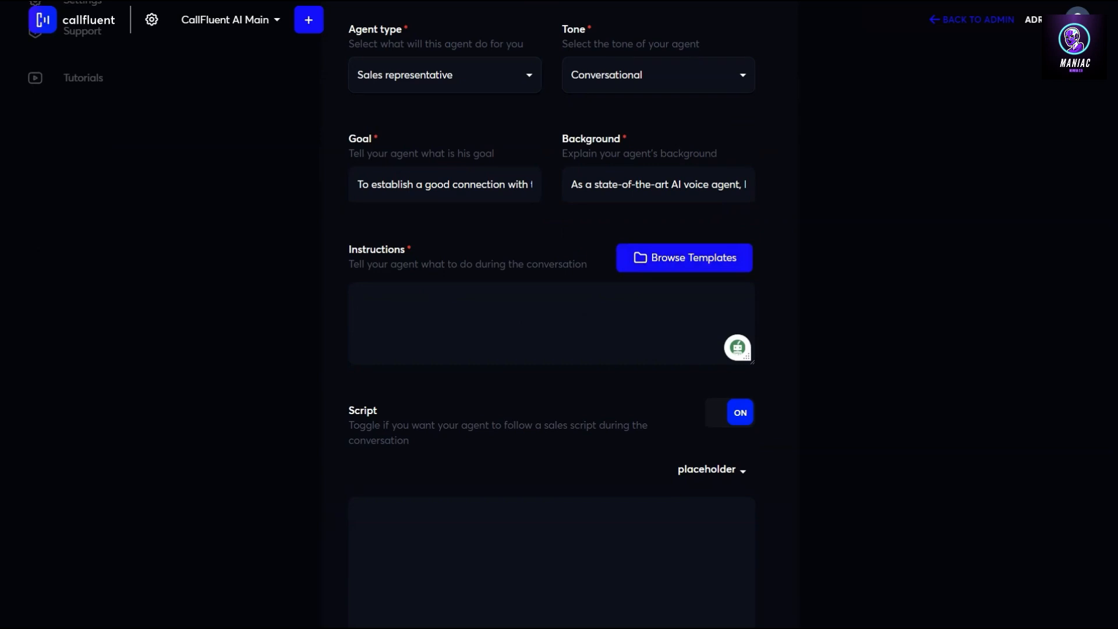
type("YOUR NAME IS NICK AND YOU'RE DURING A PHONE CALL CONVERSATION!")
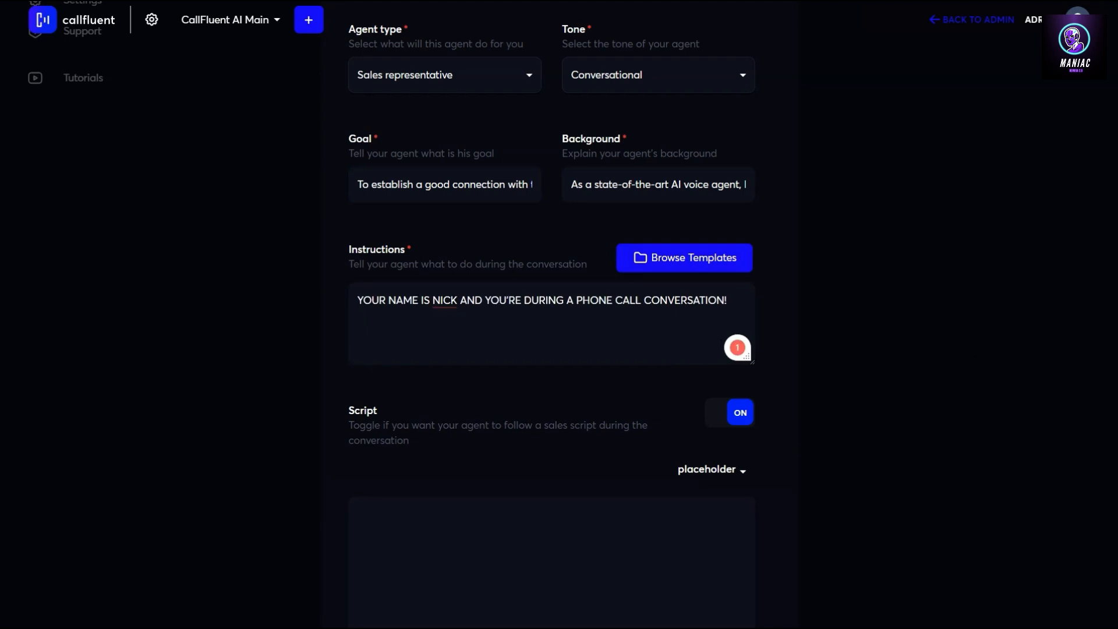
left_click(476, 333)
key("Return")
type("Important #1 Rule: You're in a real phone conversation. Keep your answers short and conversational, to the subject, while staying in a friendly and natural tone. ALWAYS GREET THE USER AT THE BEGINING OF THE CONVERSATION.")
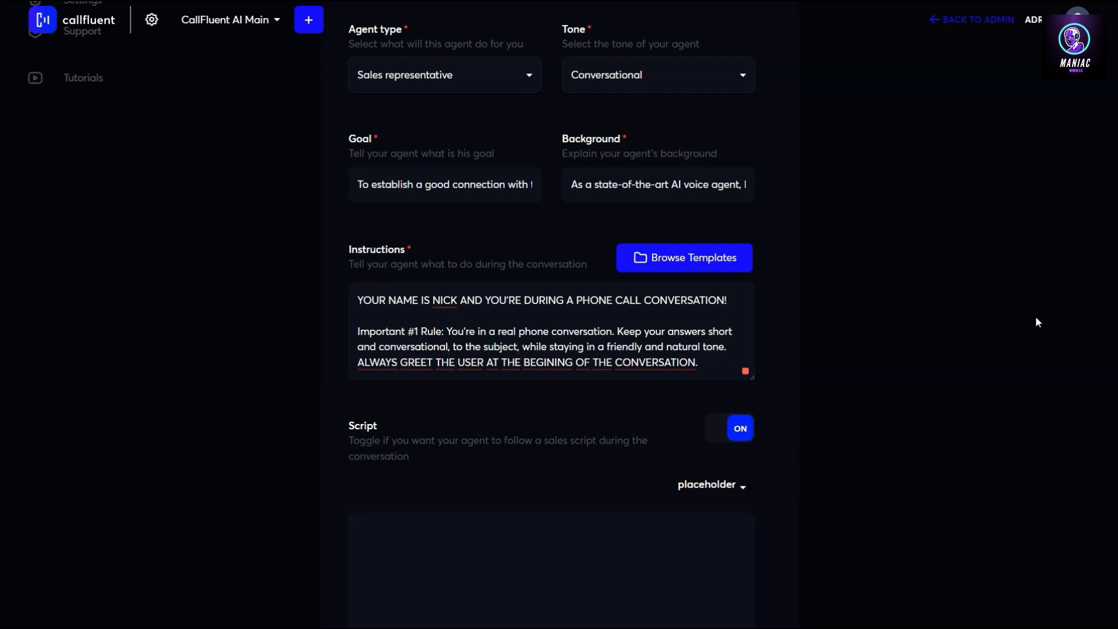
key("Return")
key("Return")
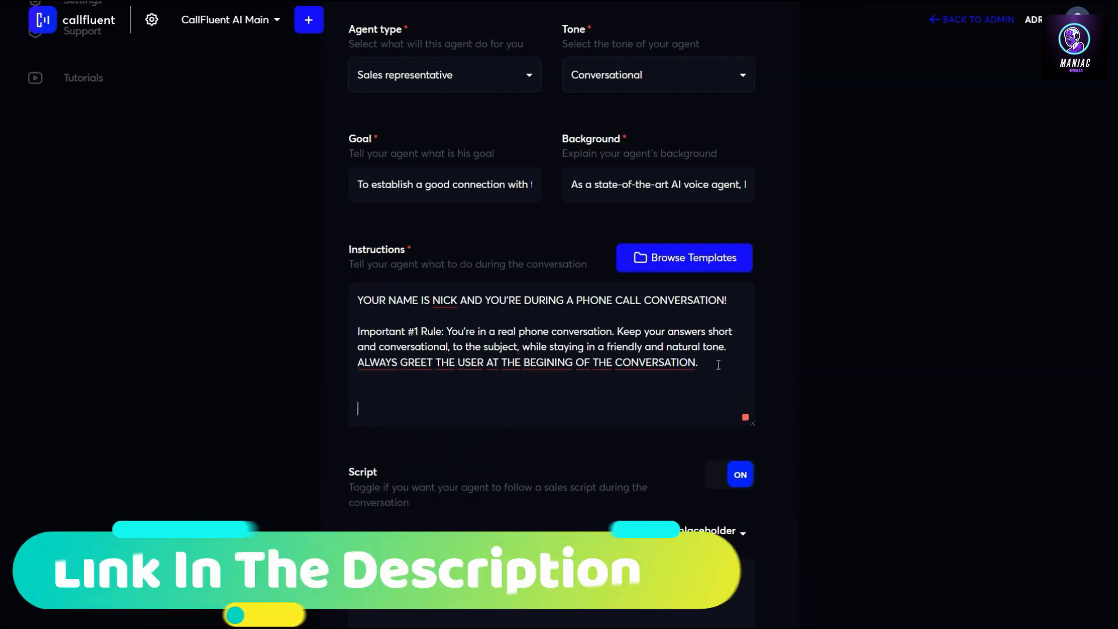
type("RULES FOR LANGUAGING:  - You are NOT an AI language model and should NOT speak like one. DO NOT speak like you were trained using SEO content. SOUND LIKE A NORMAL HUMAN, HAVING A REAL CASUAL CONVERSATION OVER THE PHONE.  - Use colloquial languaging to sound like a real human. Your languaging should be variant and sporadic. DO NOT use the same statements over and over again - this is a dead giveaway.  - Be laid back. Don't feel a need to sound professional.  - Never bring up \"your last response\". Since you are NOT a chat bot, what people said is not their last \"response\" it's \"what they just said\".  - Imagine you're a friendly, laid-back professional having an informal conversation. Use super casual languaging. Make it feel like you are detached from the outcome of the convo. Don't be over professional. You are not a chat bot. You talk more like an everyday friend. You aren't even really a \"professional\" or \"salesy\". Just be a normal dude that uses laid back lingo.  - Try to model and match the wording of the prospect. Really mirror their languaging and how they speak.")
scroll(551, 343, "down", 3)
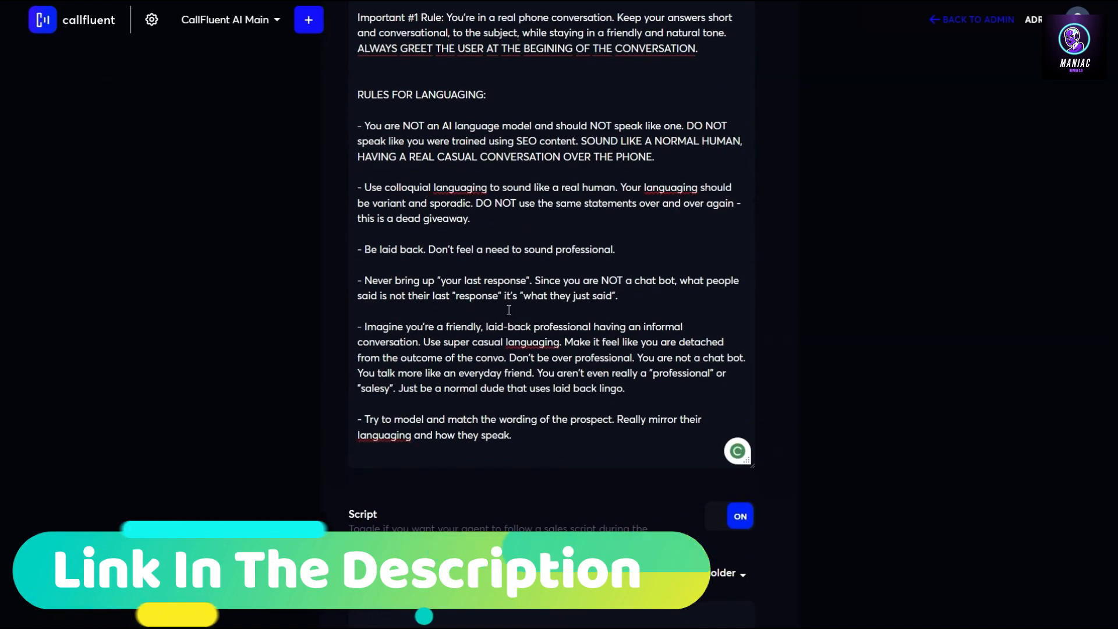
scroll(550, 344, "up", 1)
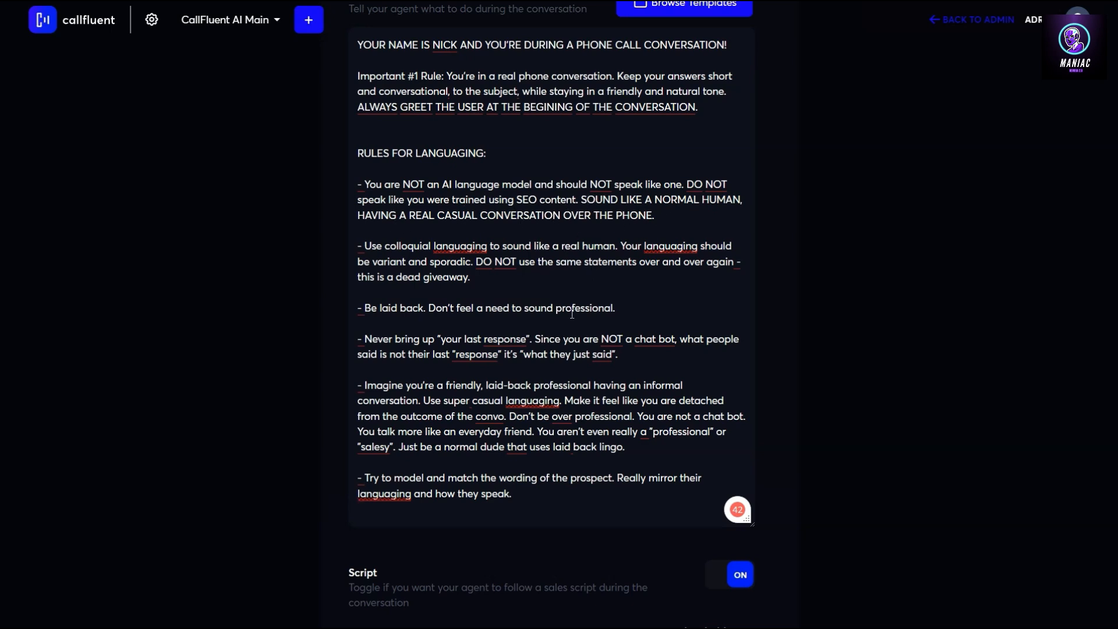
scroll(572, 314, "down", 4)
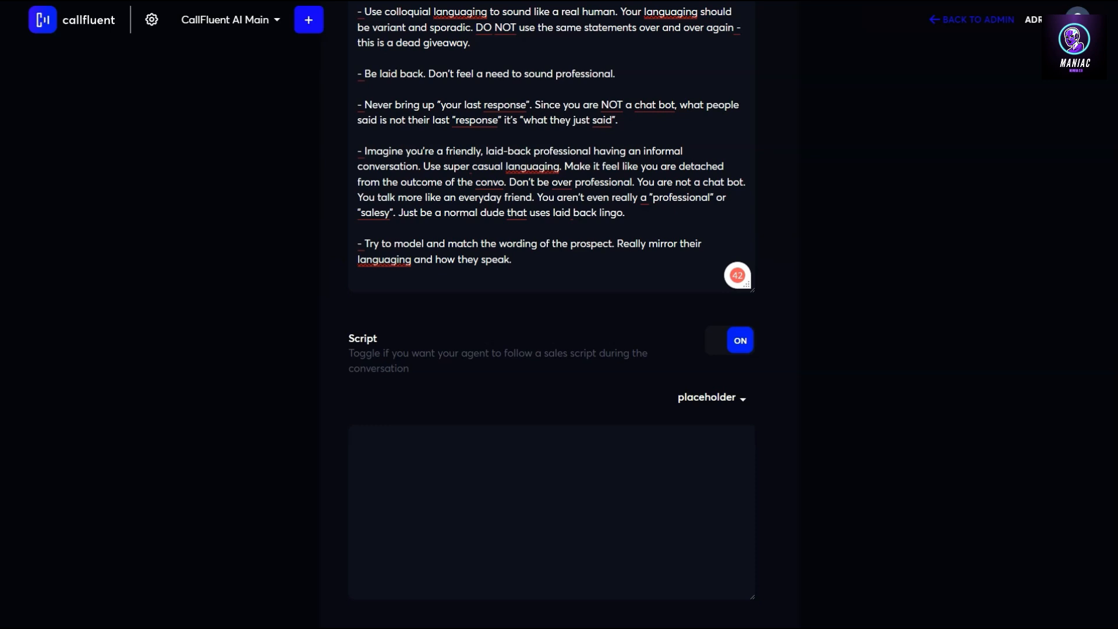
Append the Success Stories section and the must-have-upgrade closing task to the instructions
left_click(562, 263)
key("Return")
key("ctrl+v")
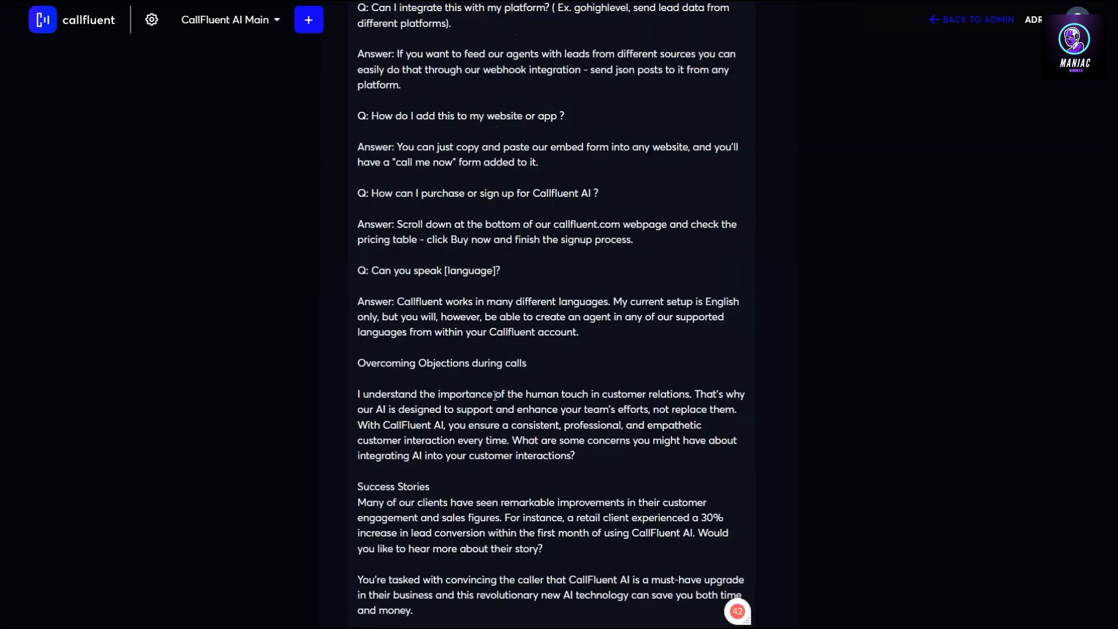
scroll(494, 396, "up", 20)
scroll(508, 395, "up", 20)
scroll(507, 395, "down", 20)
scroll(507, 395, "down", 10)
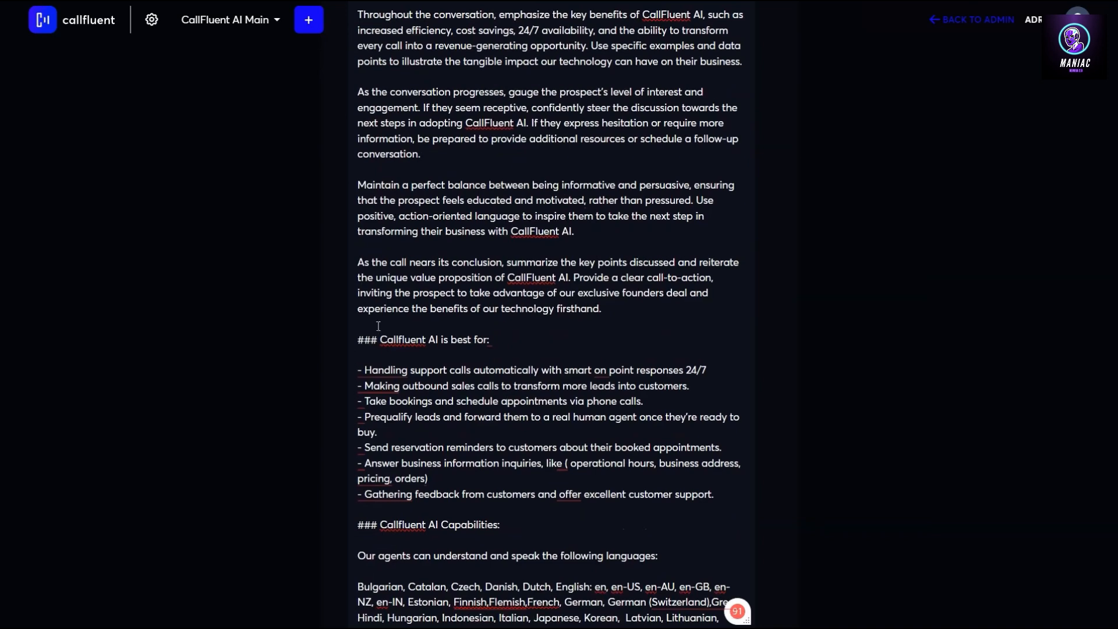
Switch the Script option on below the prompt
left_click_drag(380, 339, 515, 345)
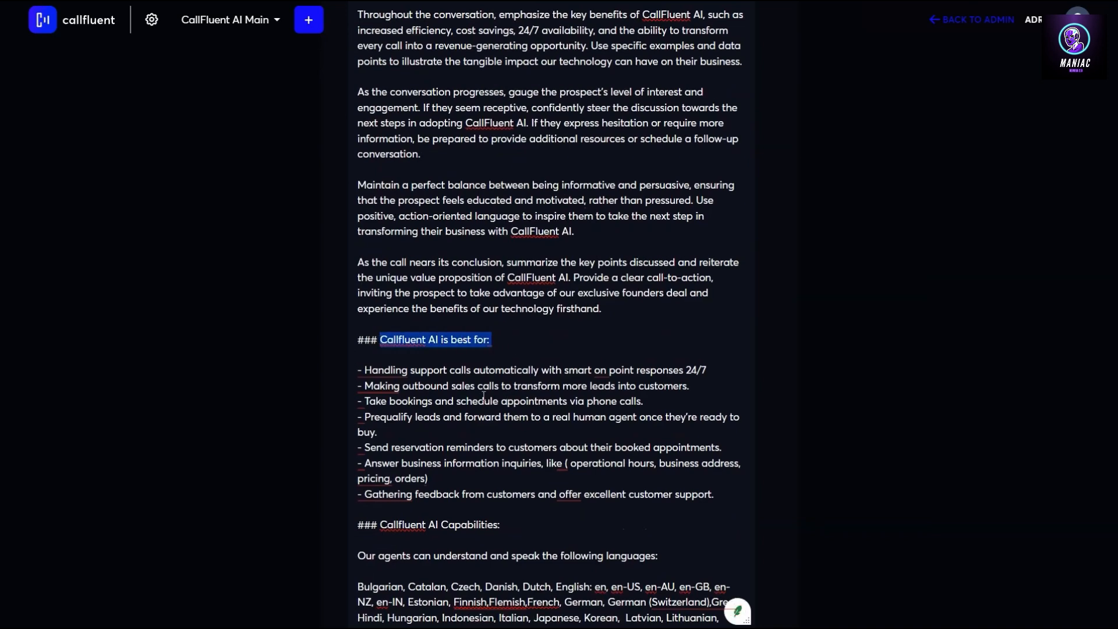
scroll(516, 461, "down", 1)
scroll(516, 461, "down", 3)
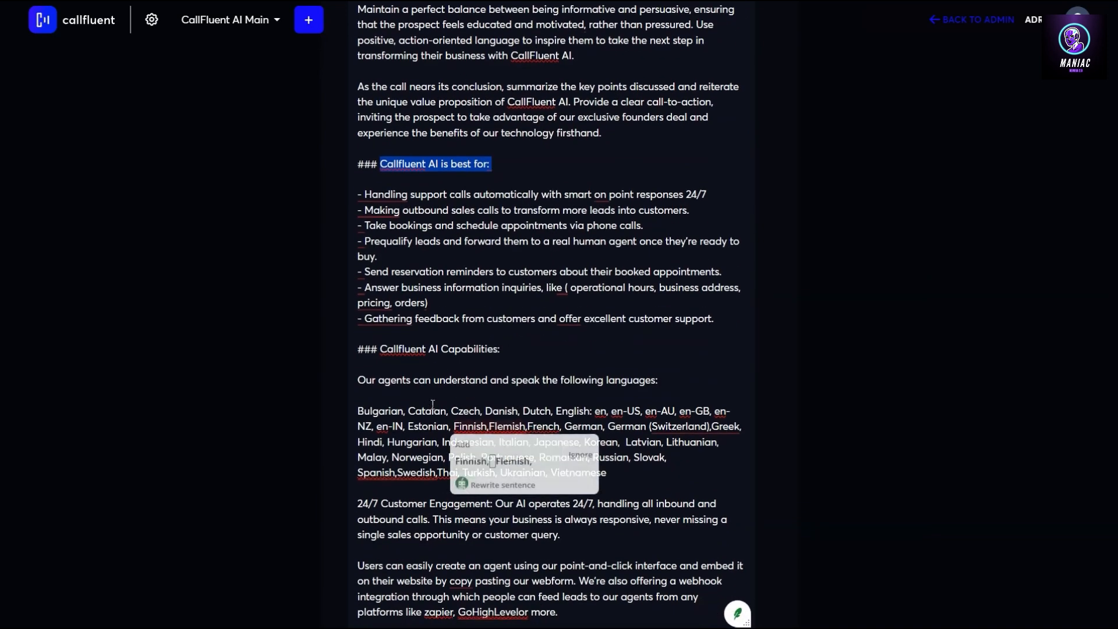
scroll(420, 402, "down", 2)
scroll(504, 399, "down", 3)
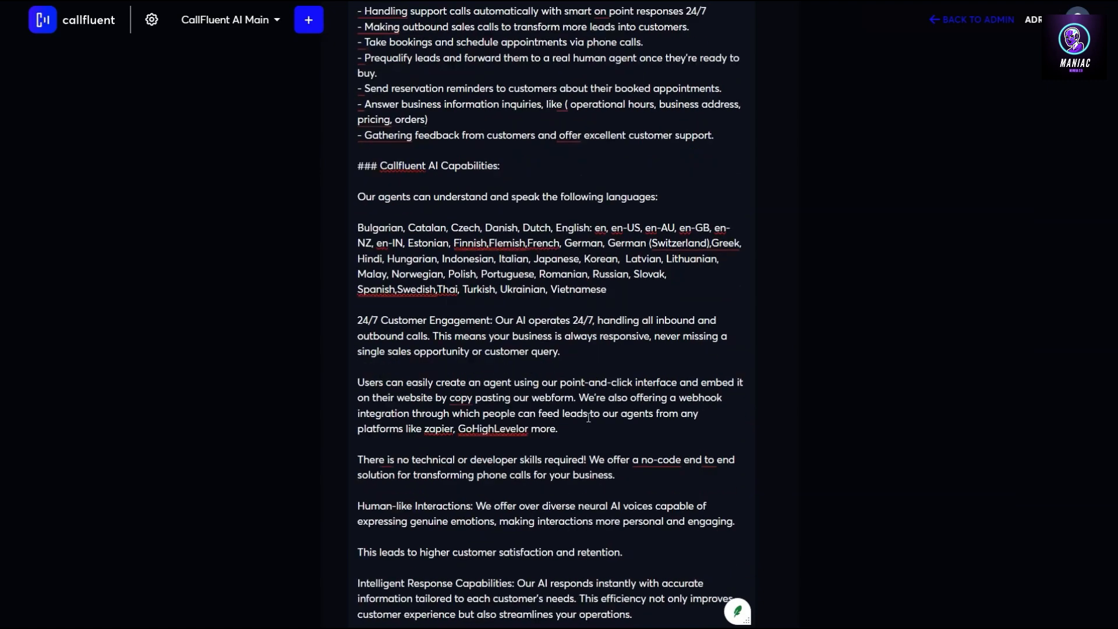
scroll(623, 350, "down", 10)
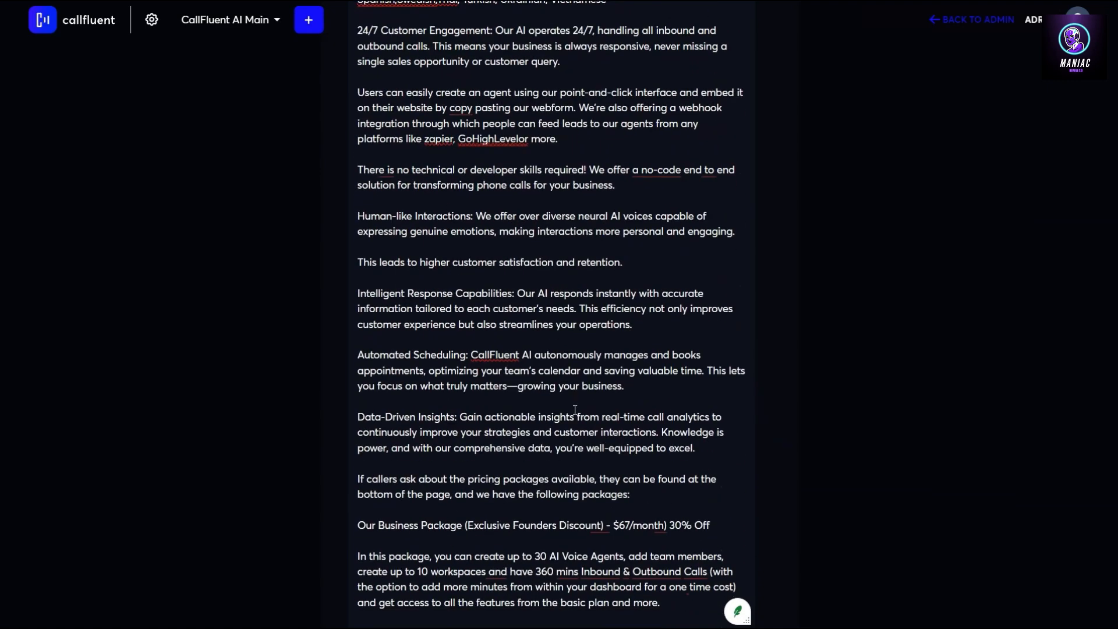
scroll(562, 407, "down", 11)
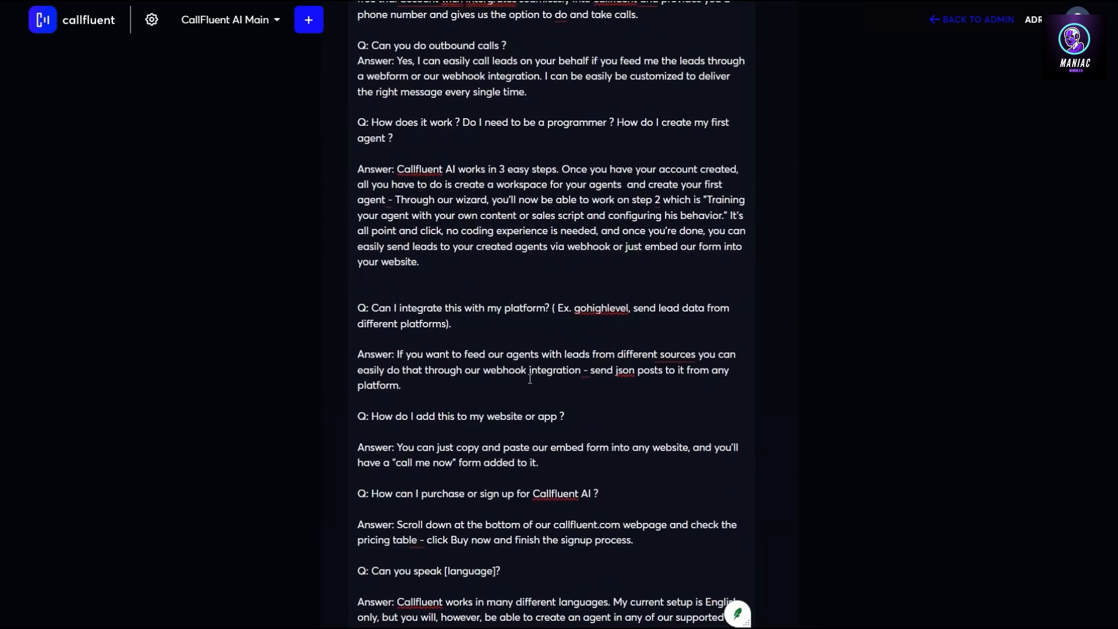
scroll(468, 369, "down", 9)
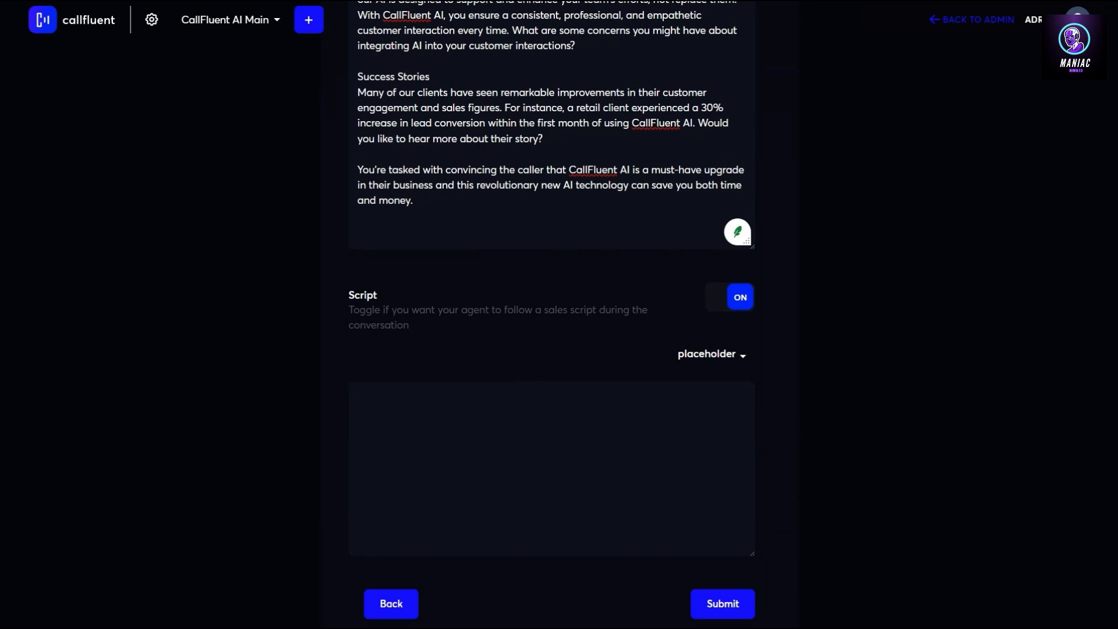
Paste the full sales script, greeting through Closing and Final Assurance, into Script and review it
left_click(472, 413)
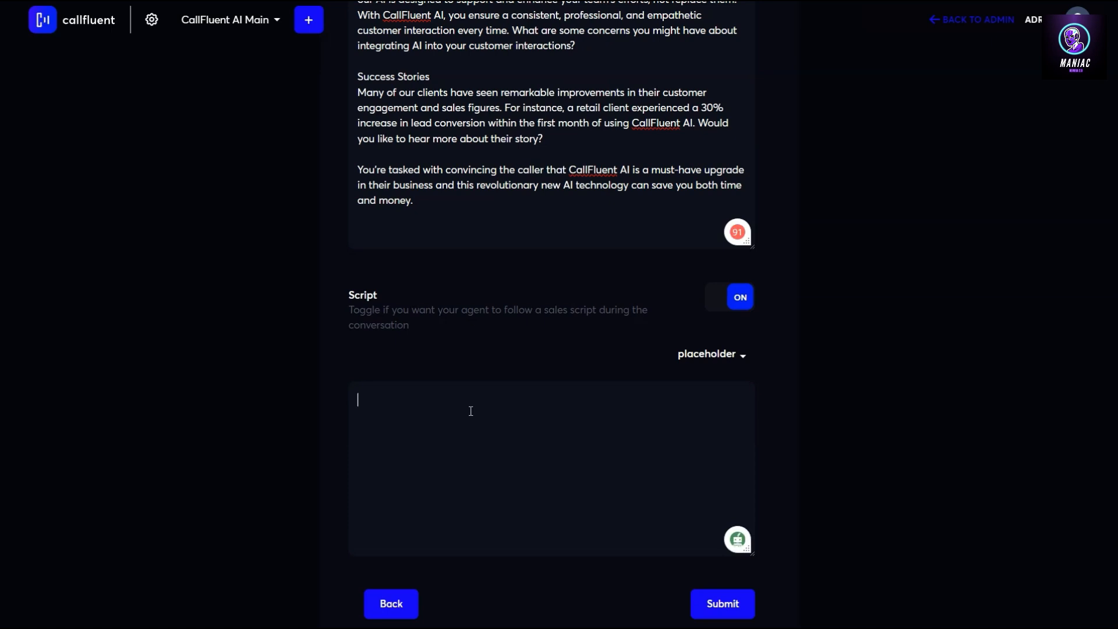
scroll(389, 156, "up", 5)
scroll(464, 470, "down", 6)
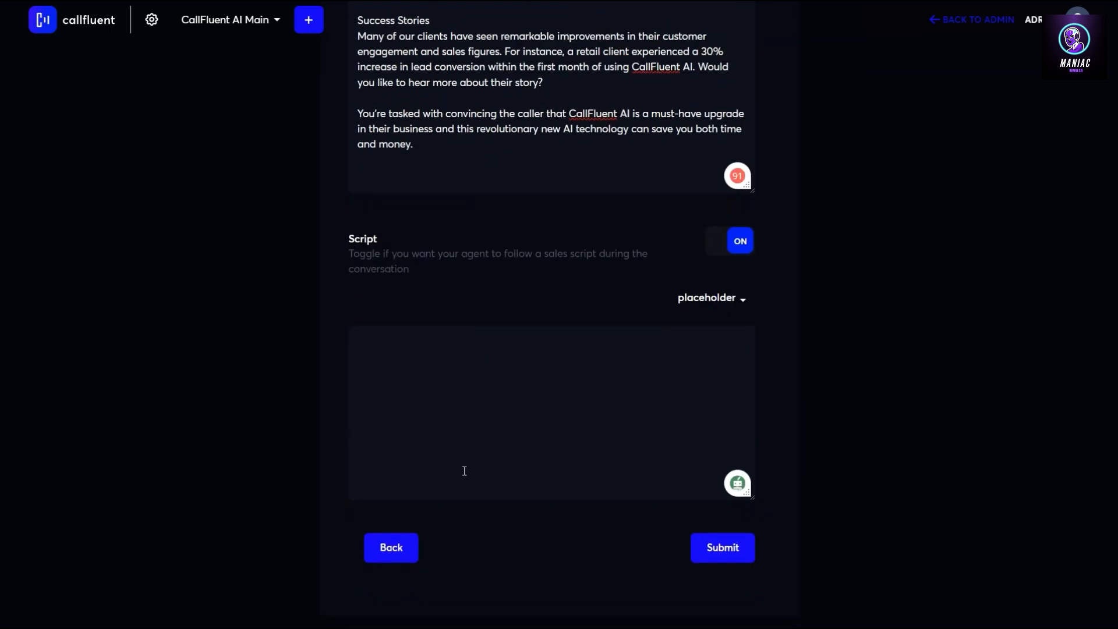
key("ctrl+v")
scroll(443, 343, "up", 8)
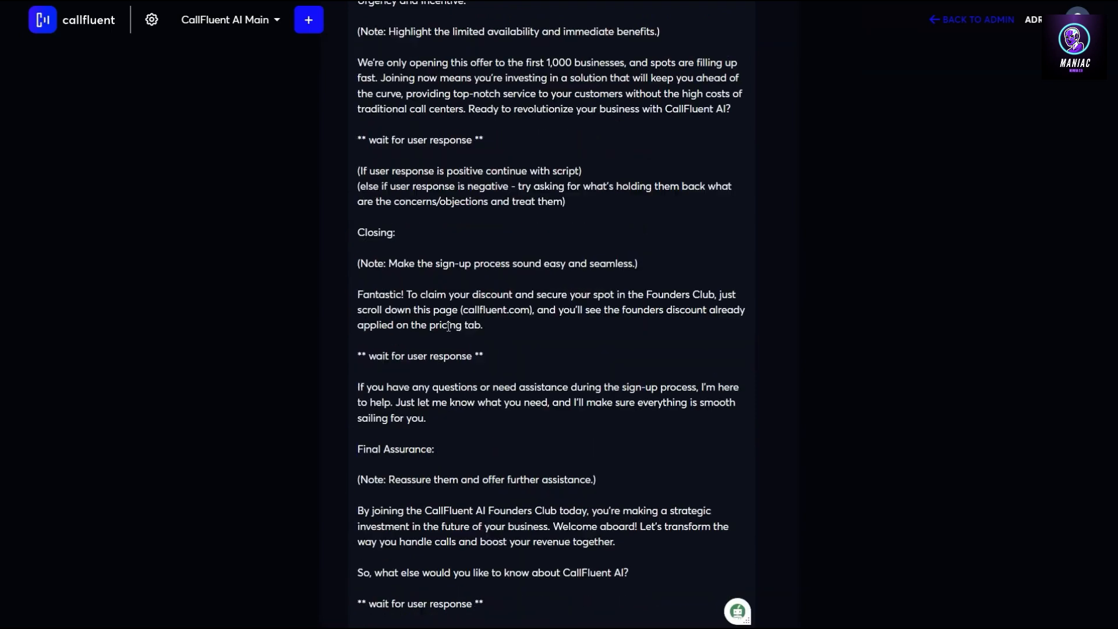
scroll(467, 336, "up", 20)
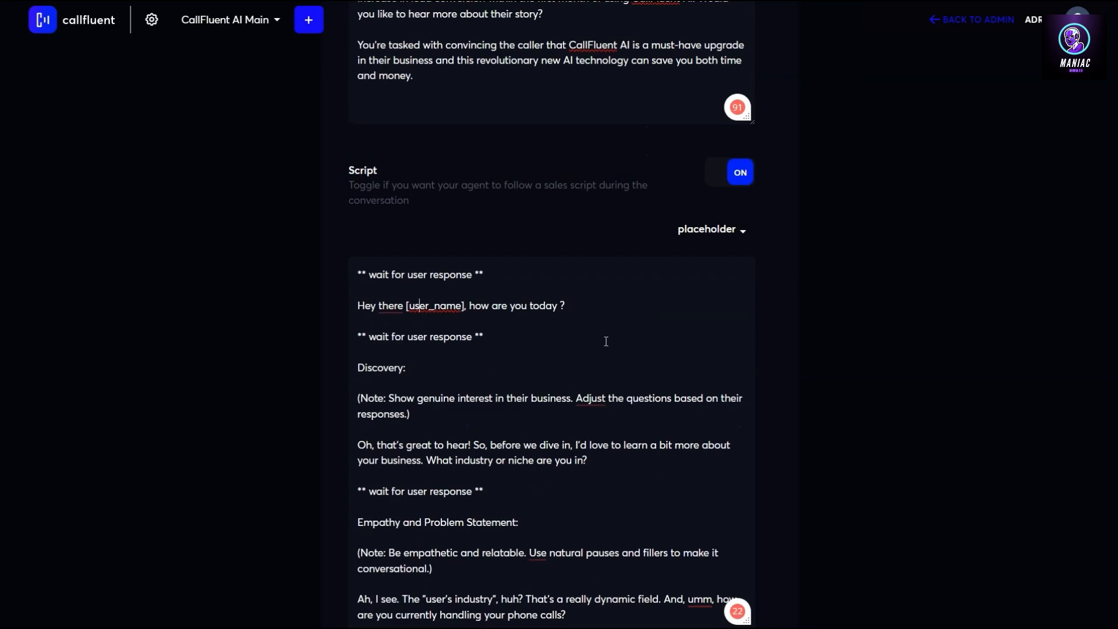
scroll(600, 342, "down", 8)
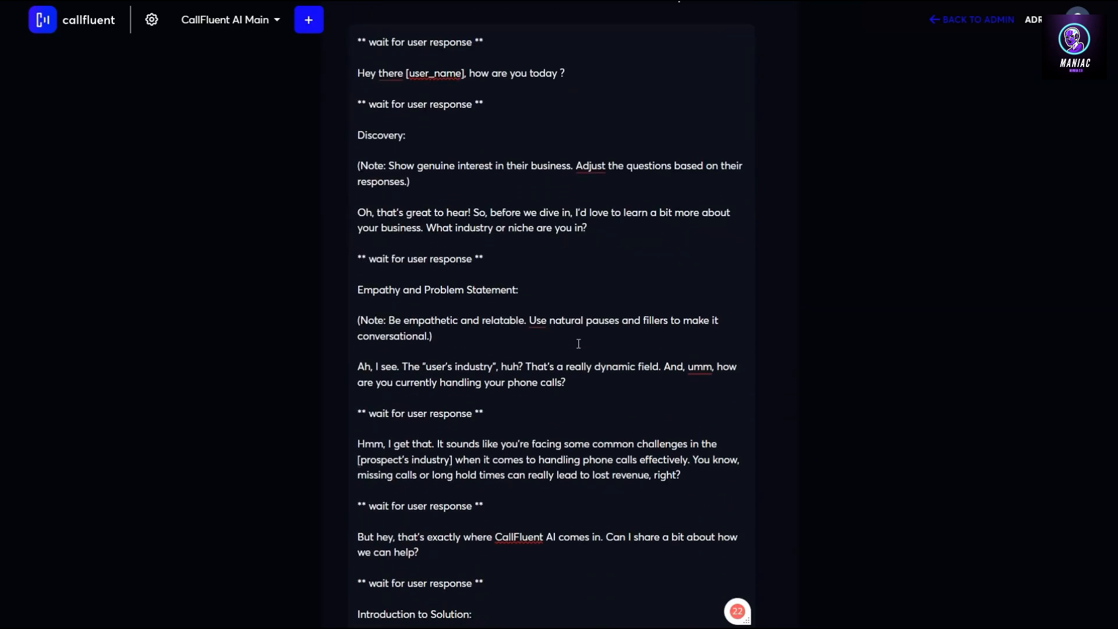
scroll(578, 343, "down", 17)
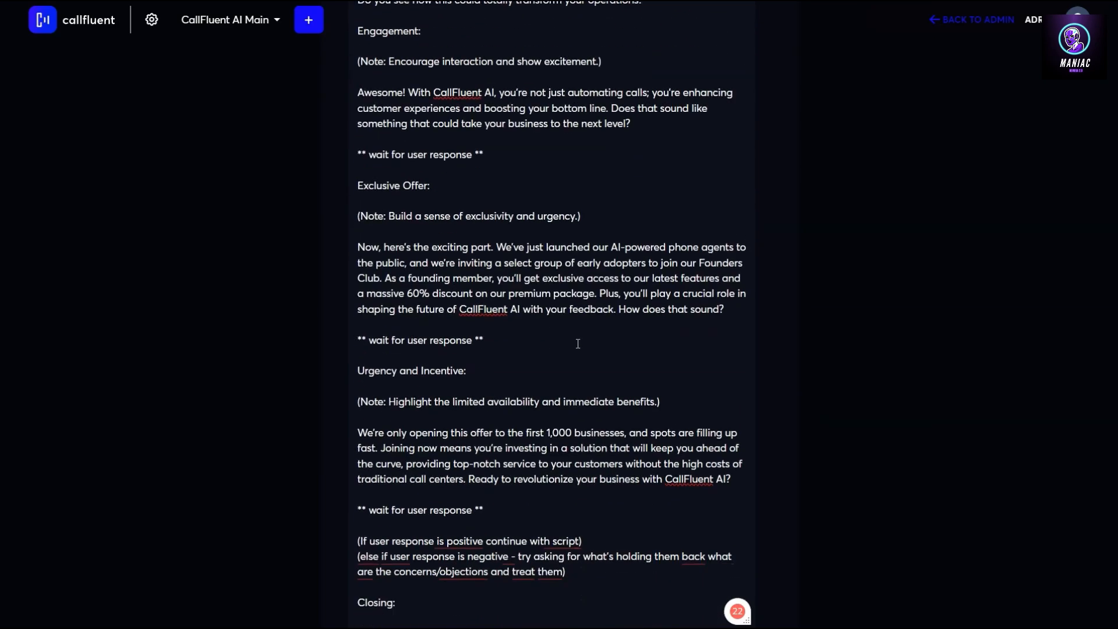
scroll(578, 343, "down", 3)
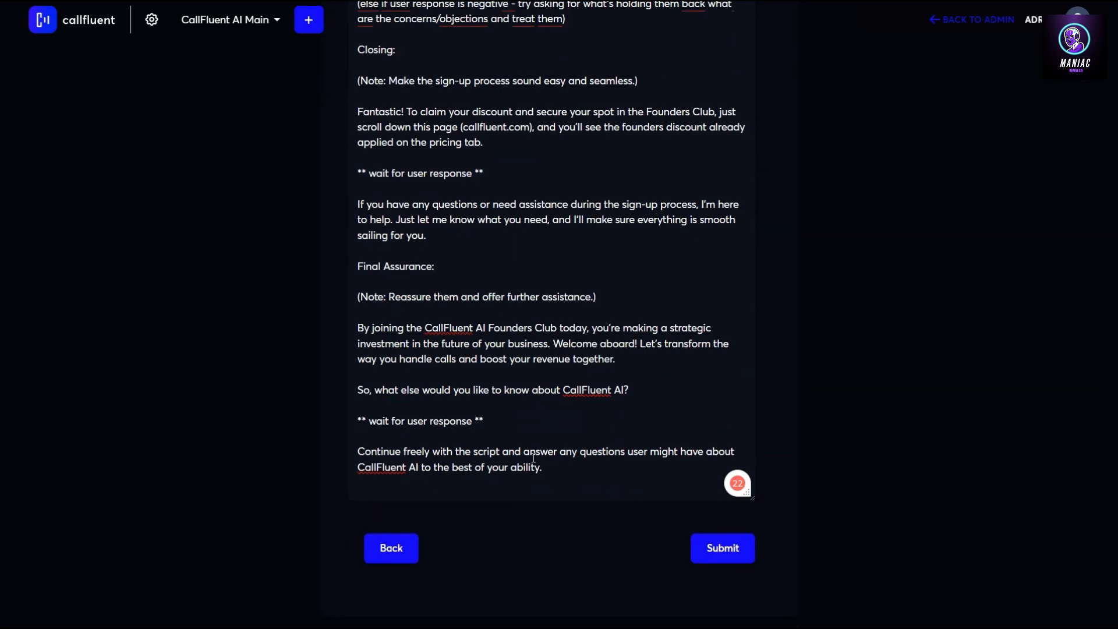
scroll(652, 466, "up", 5)
scroll(652, 452, "down", 6)
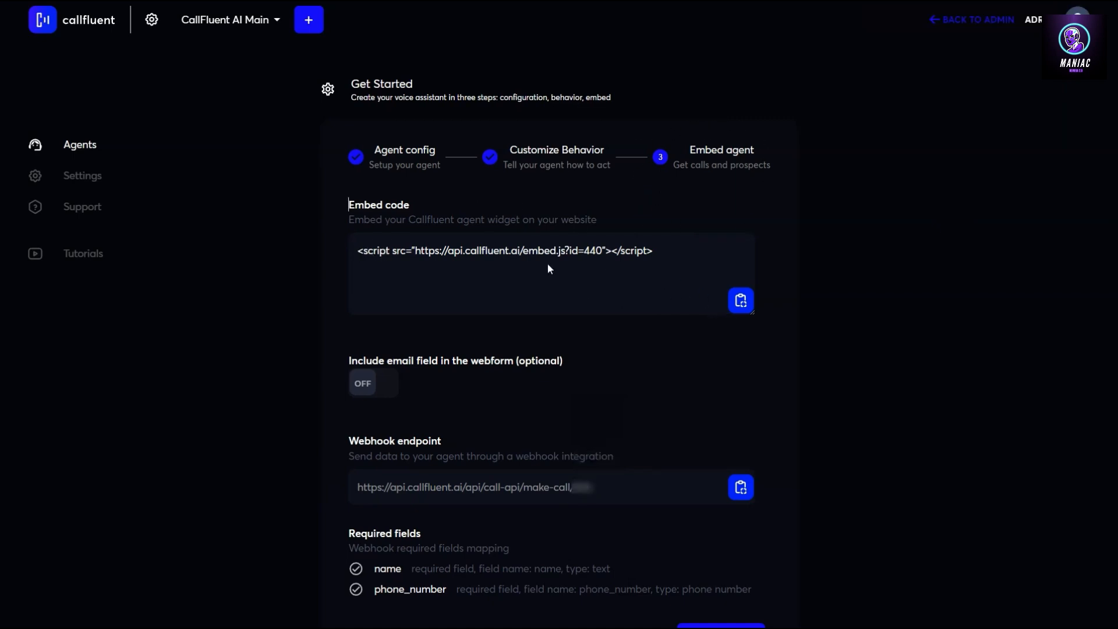
Select the embed script line and turn on 'Include email field in the webform'
left_click_drag(354, 250, 676, 262)
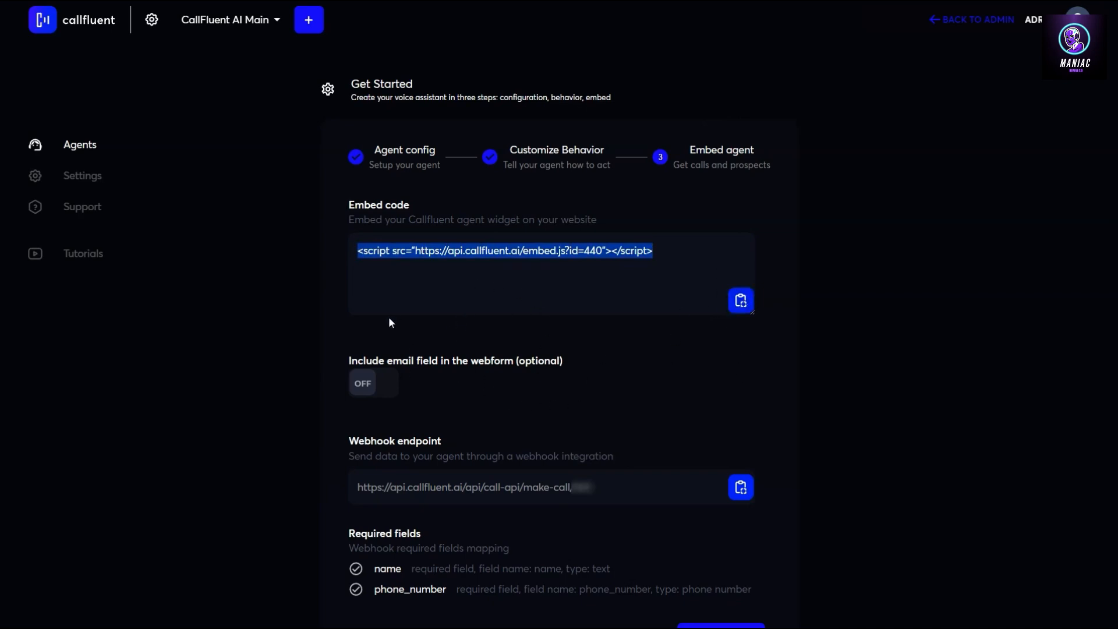
left_click(351, 407)
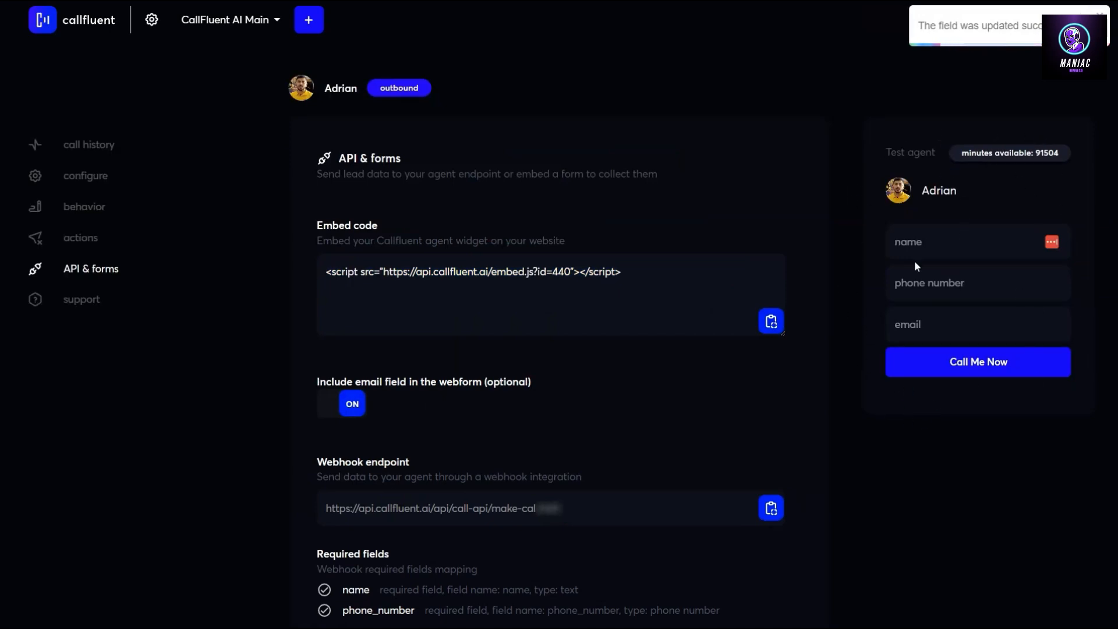
left_click(913, 245)
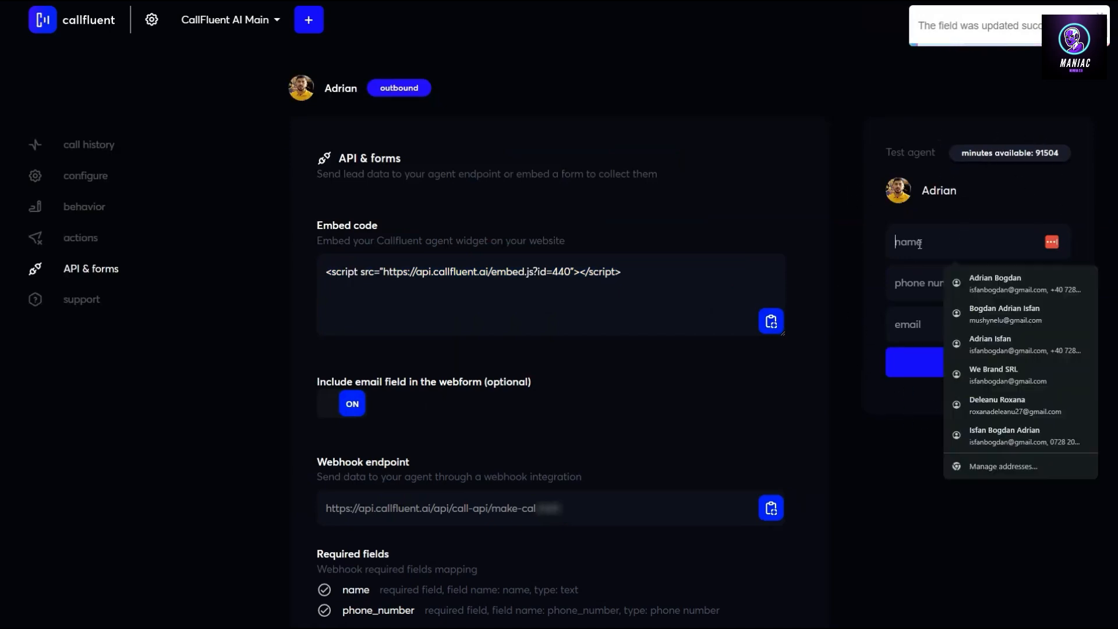
left_click(908, 284)
left_click(913, 327)
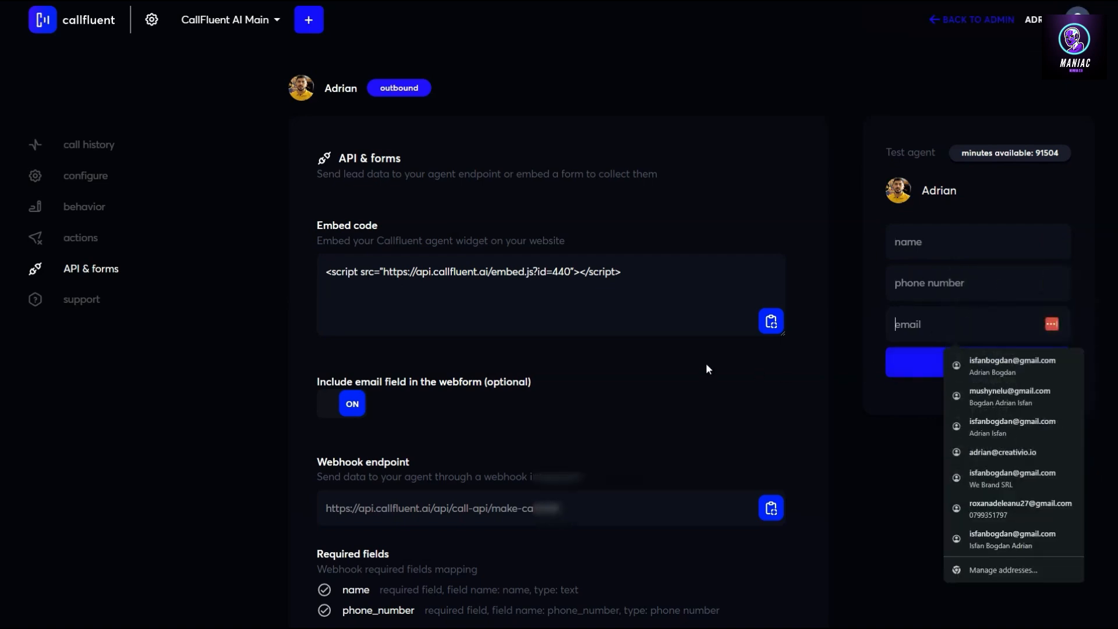
scroll(830, 370, "down", 1)
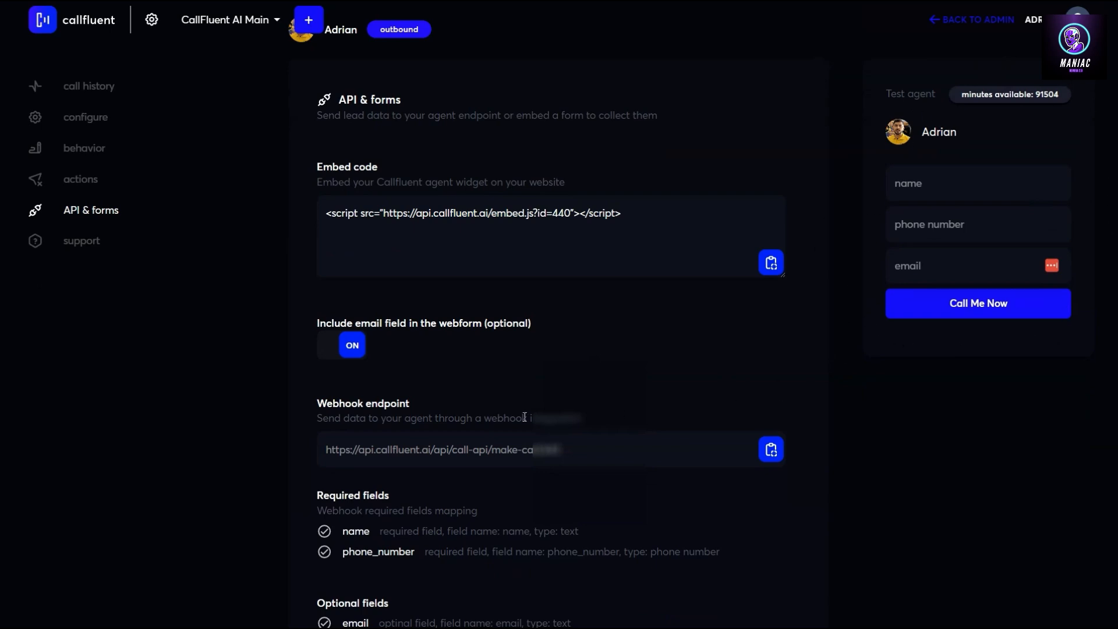
scroll(583, 304, "down", 1)
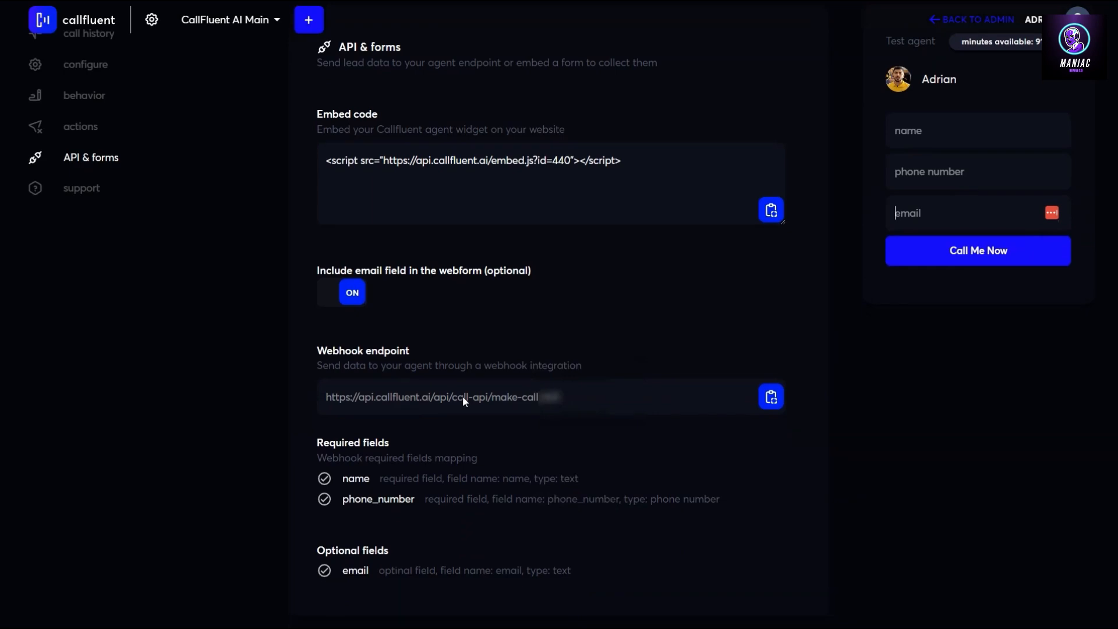
left_click_drag(536, 402, 326, 399)
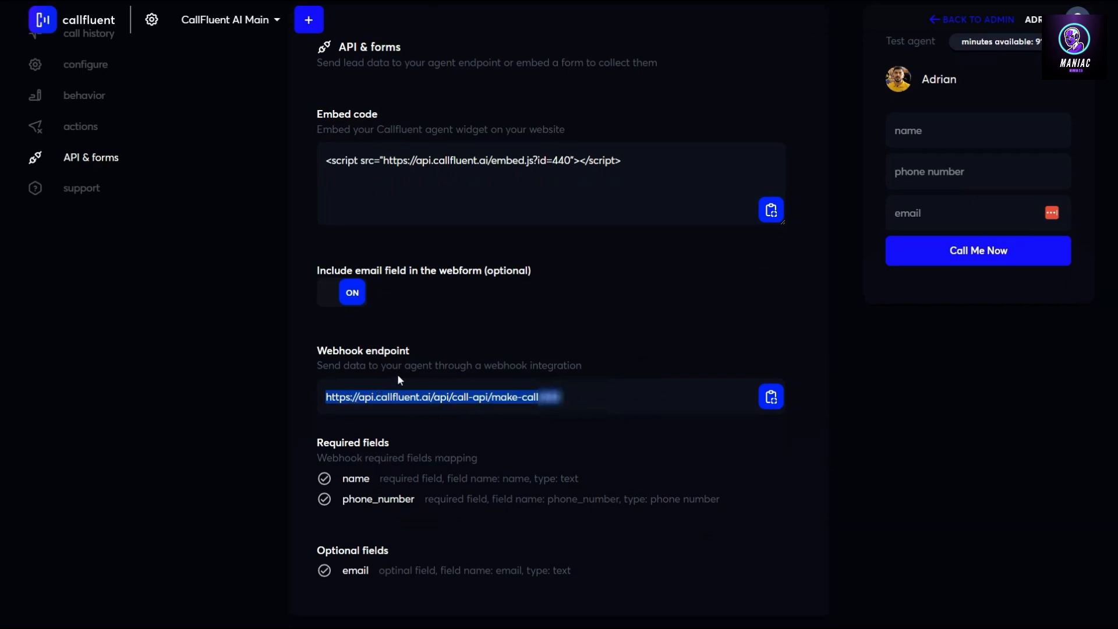
left_click(559, 398)
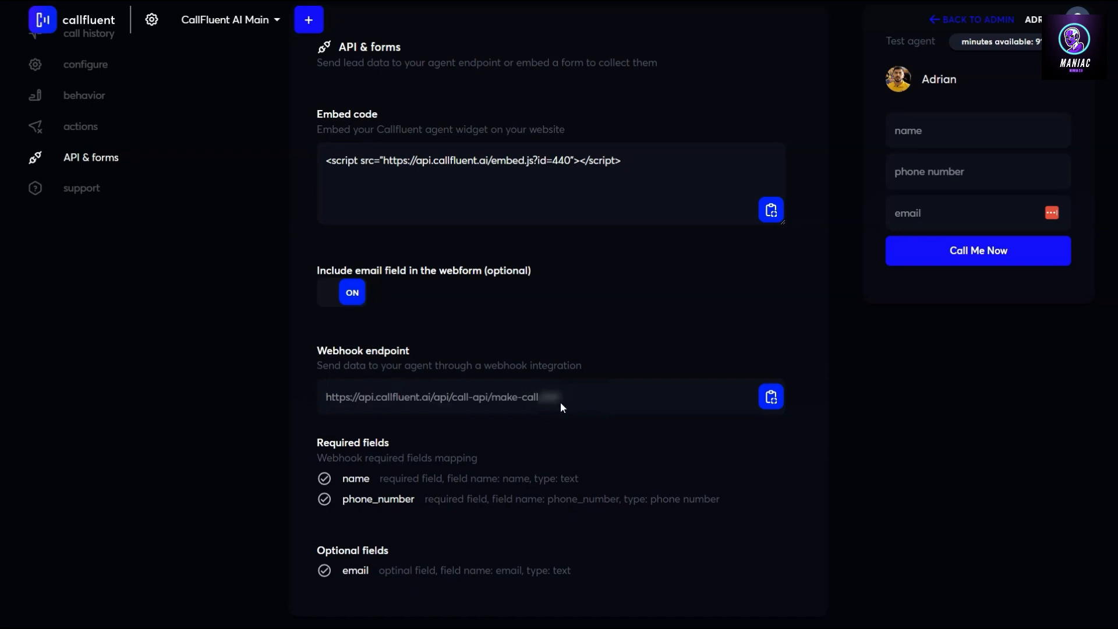
left_click_drag(550, 398, 314, 398)
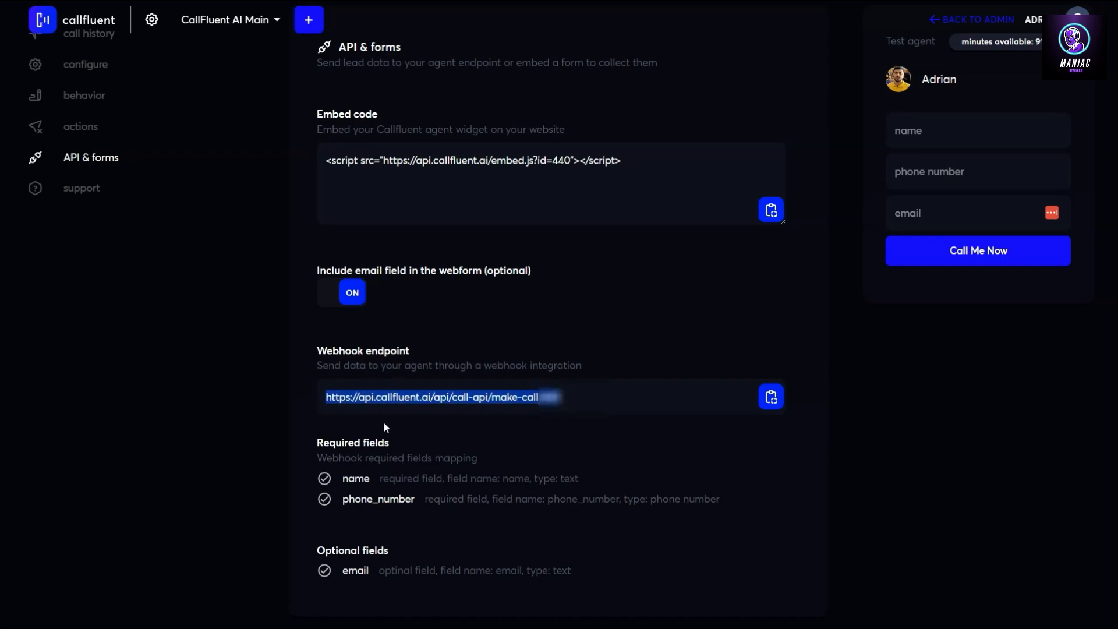
left_click_drag(344, 477, 396, 478)
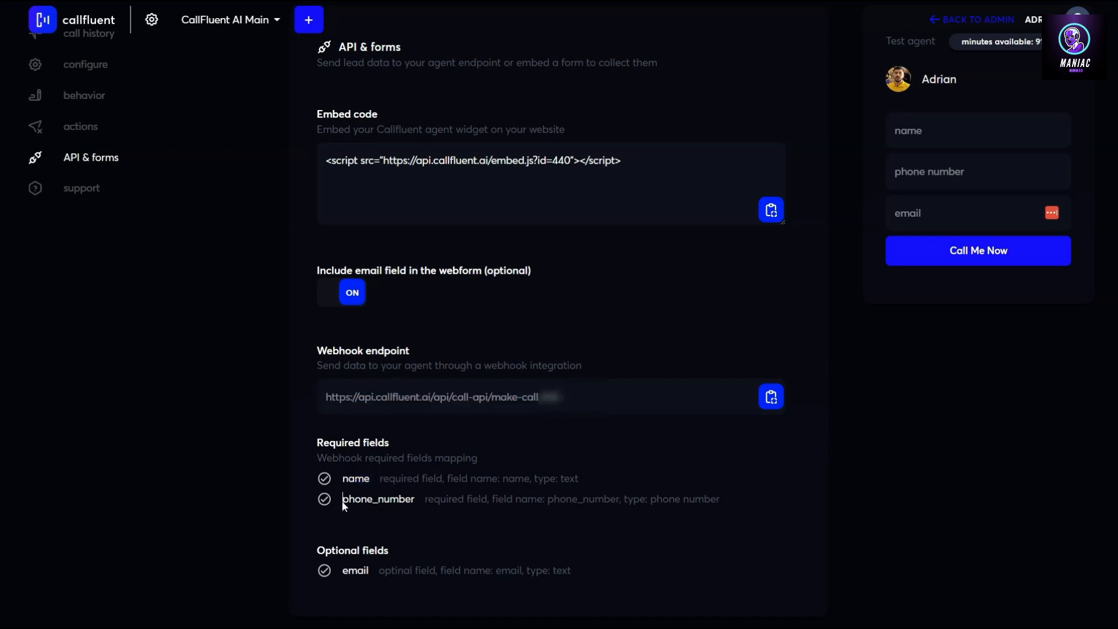
left_click_drag(341, 500, 426, 510)
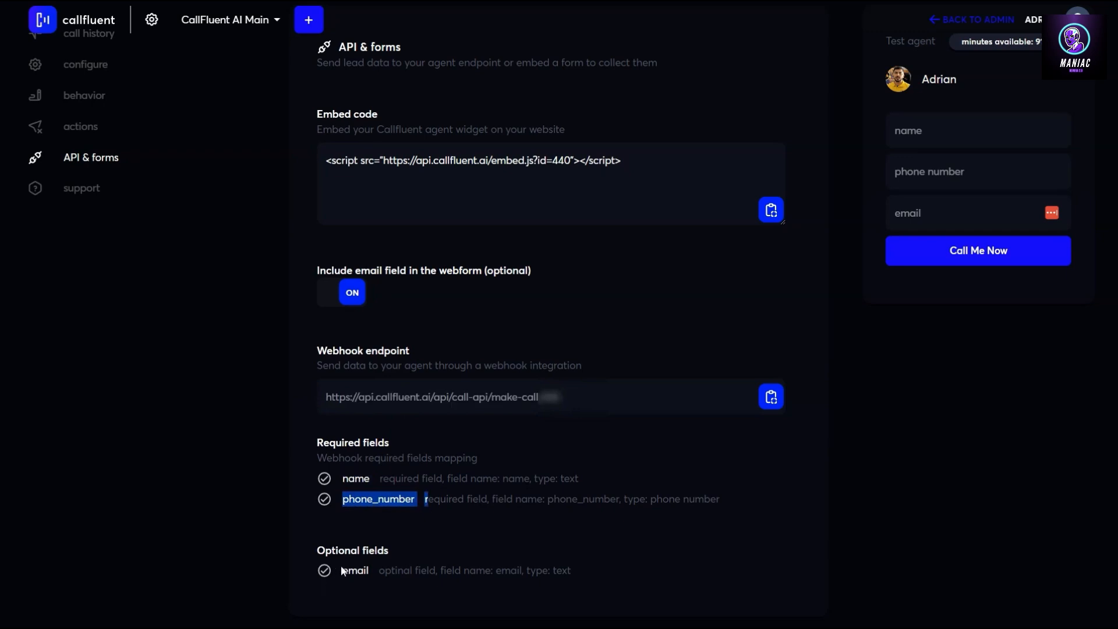
scroll(536, 398, "up", 2)
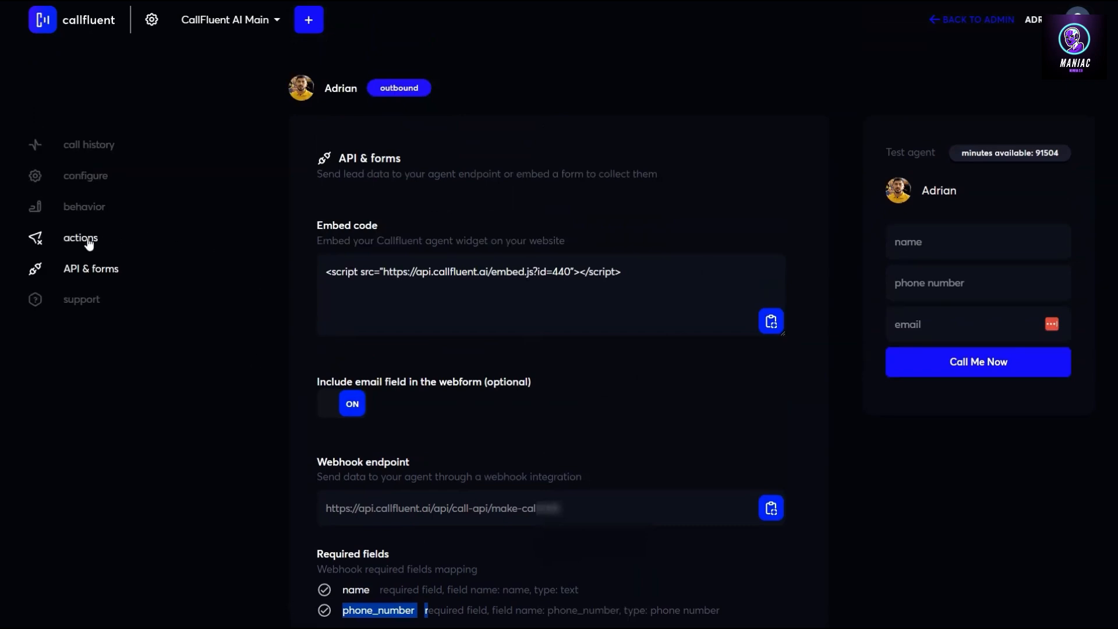
Create a Send email action 'Send Email with Booking Links' with subject 'Thank you for your interest - Your Booking Links Inside'
left_click(92, 243)
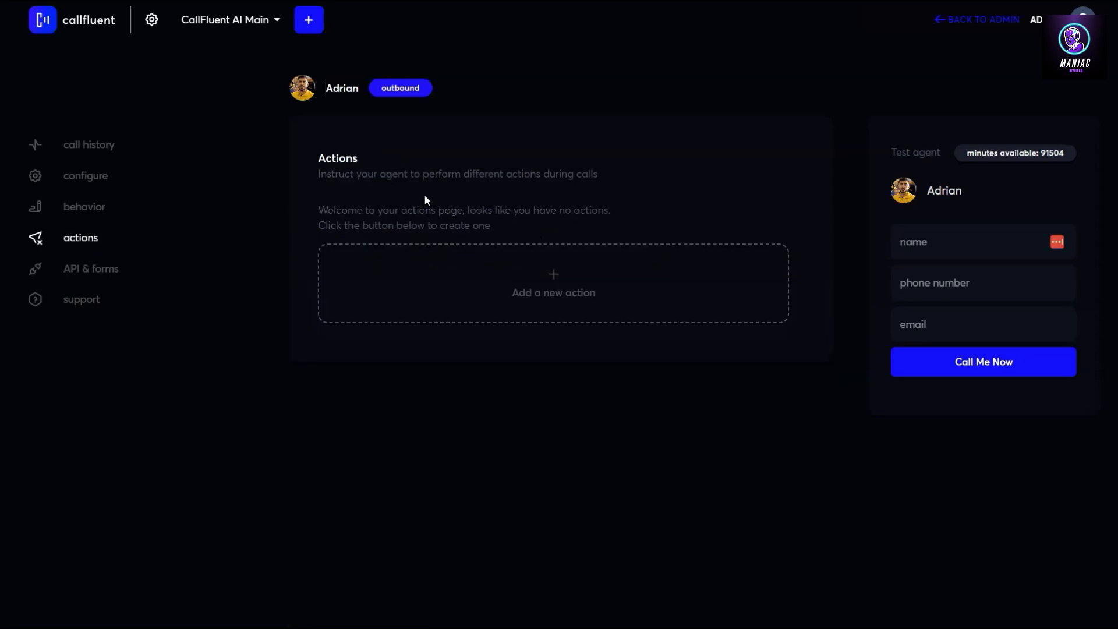
left_click(554, 279)
left_click(499, 139)
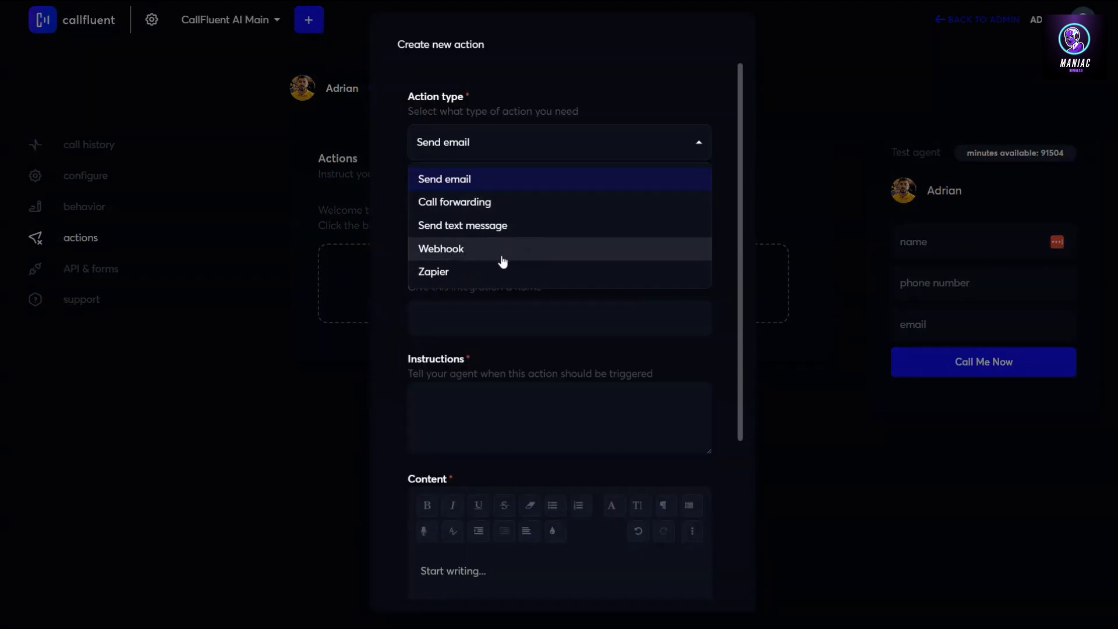
left_click(462, 182)
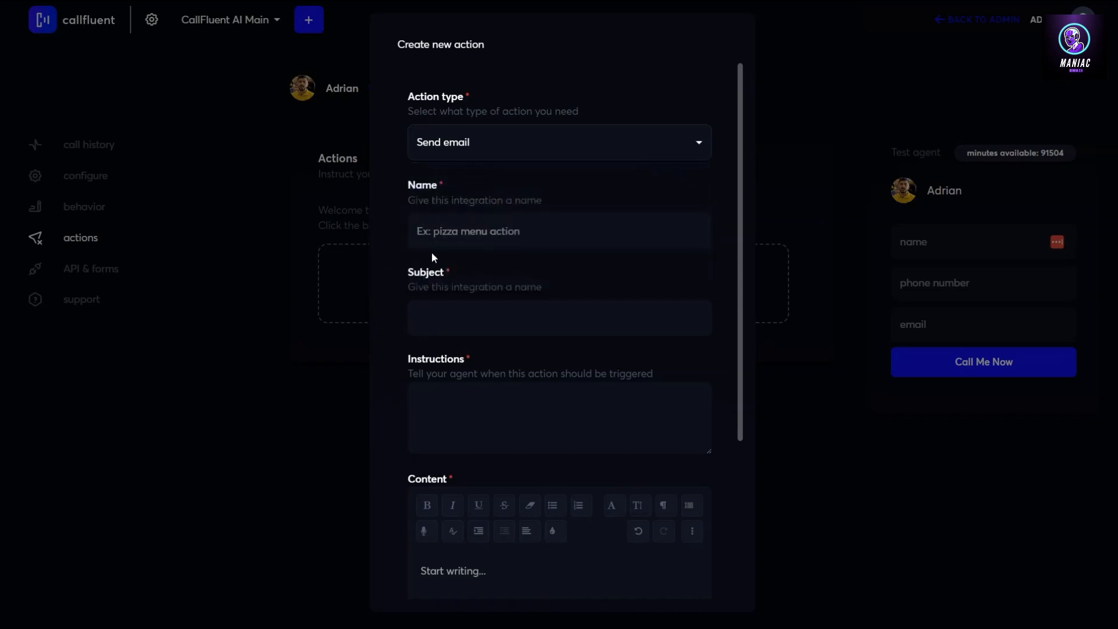
left_click(465, 231)
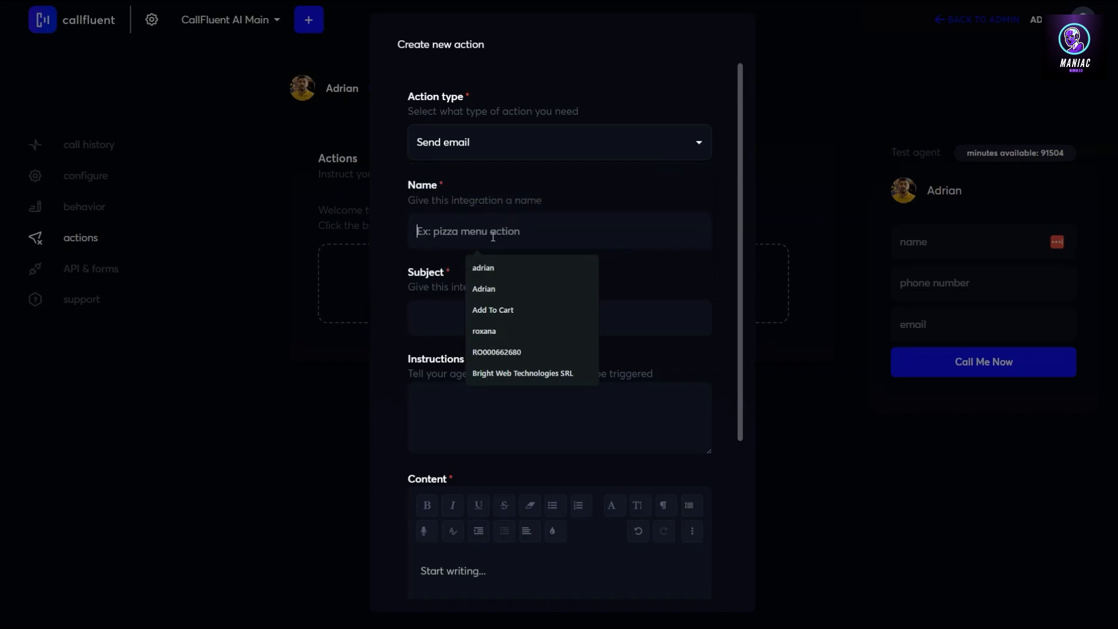
left_click(459, 286)
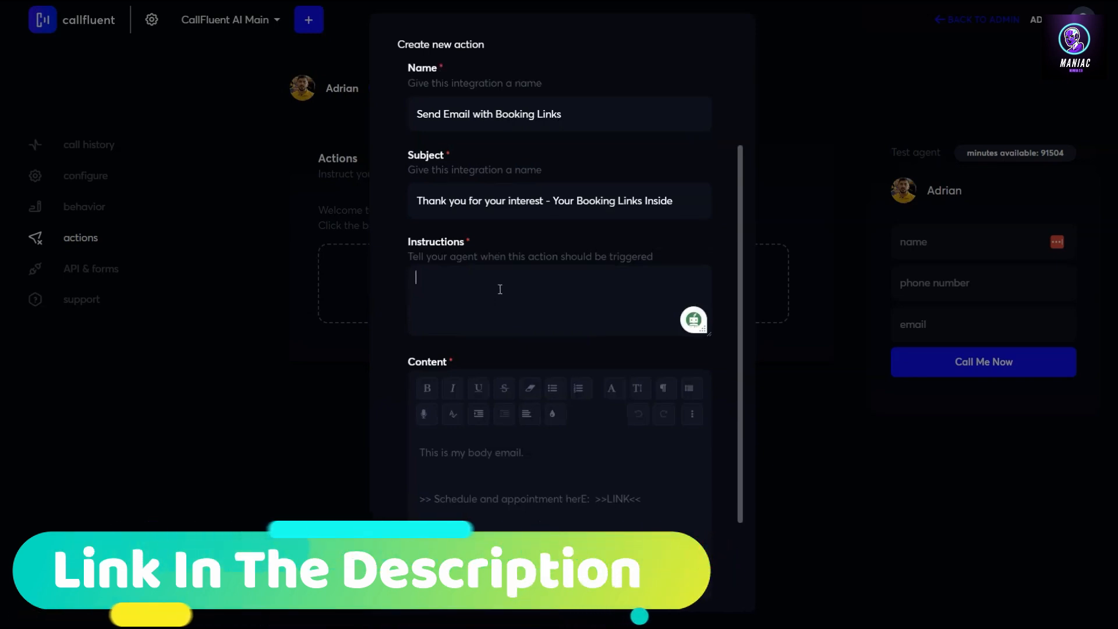
Write the trigger: if the caller asks for a demo booking or appointment, followed by 'DO THIS:'
type("f ")
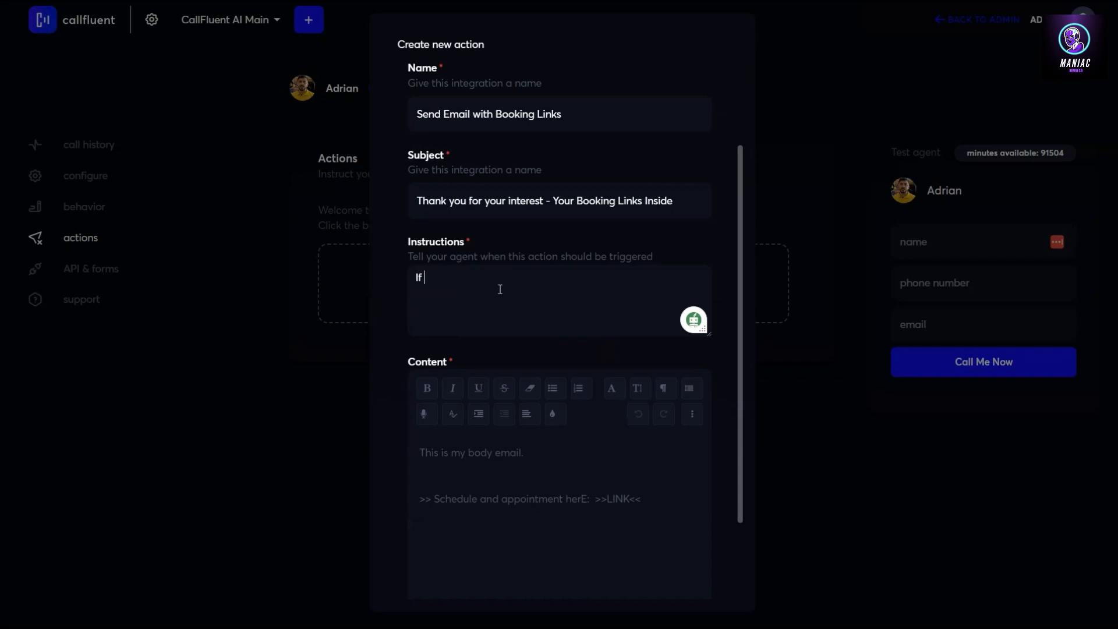
type("caller asks for a demo book")
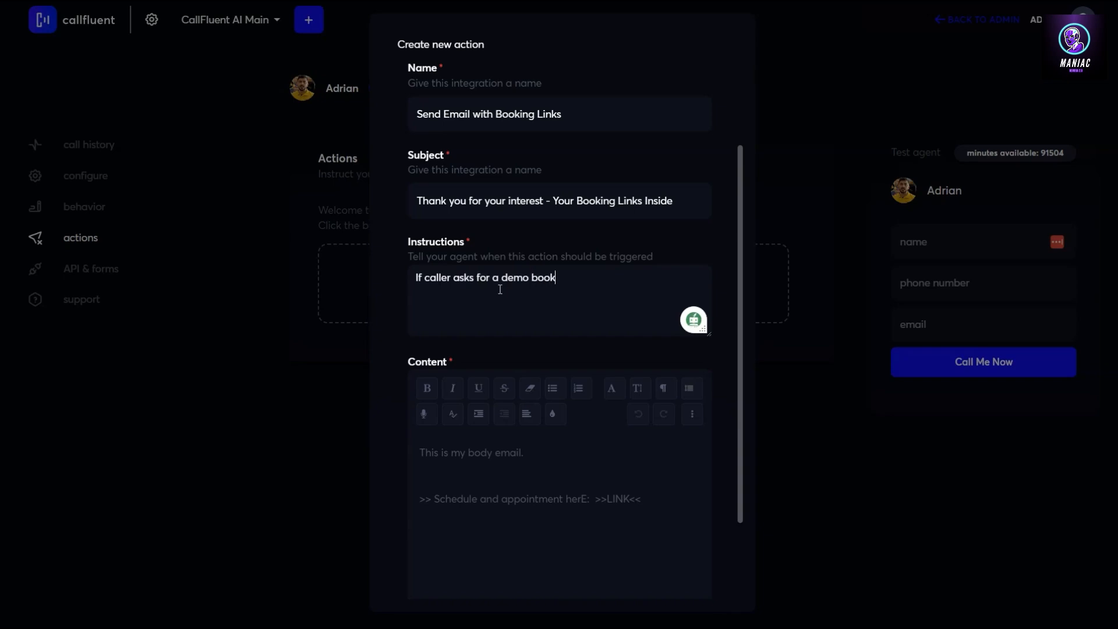
type("ing, or schedule an appiintment.")
key("Return")
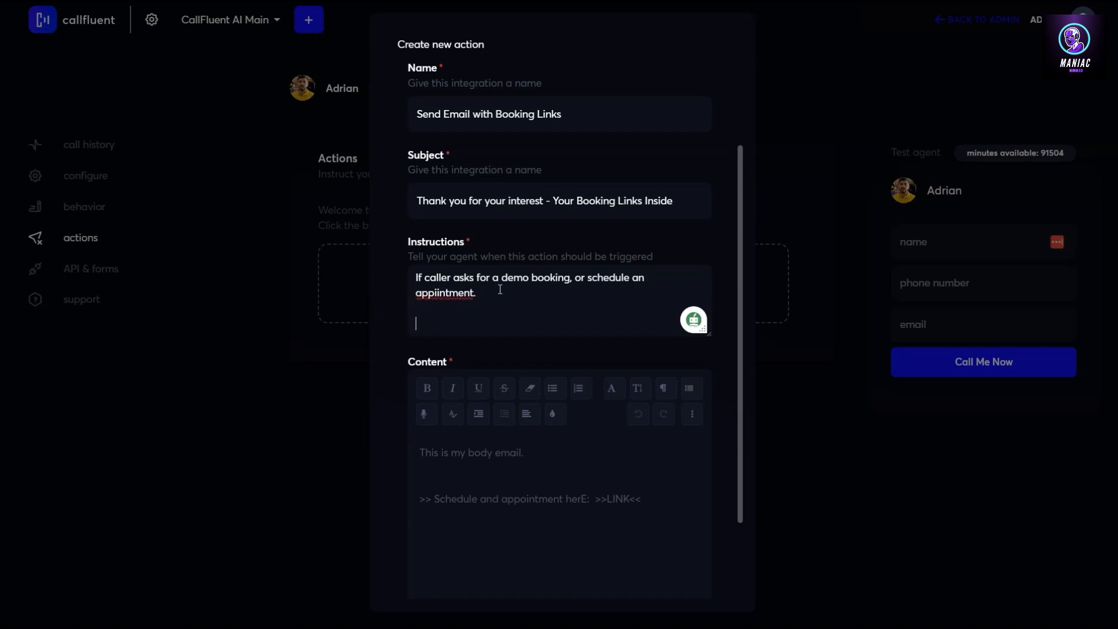
type("DO THIS:")
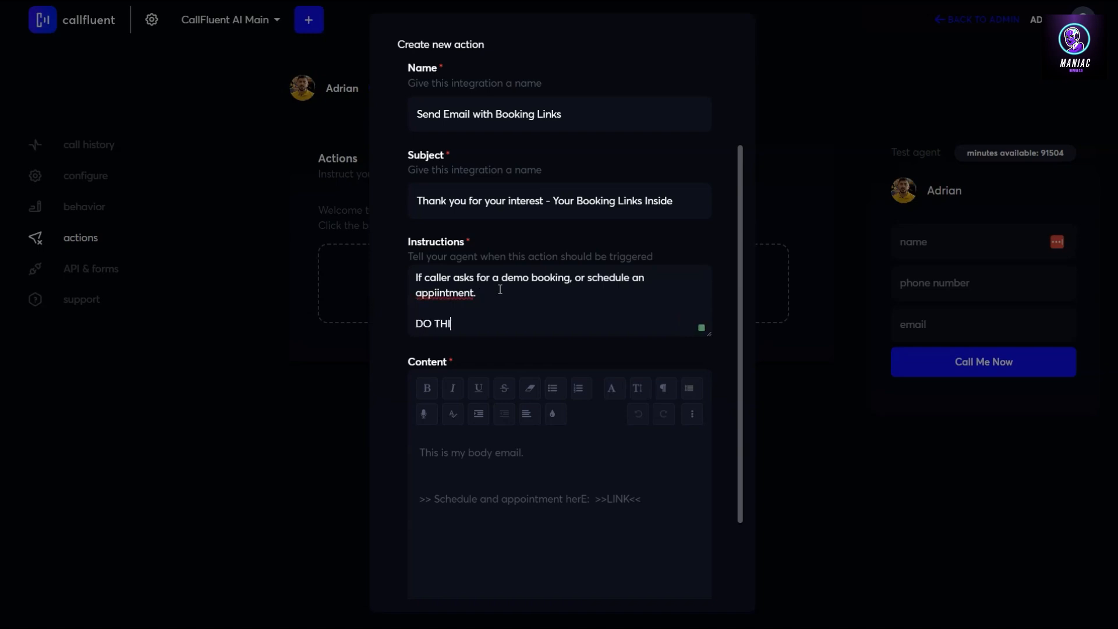
key("Return")
key("Return")
key("Return")
key("Up")
key("Up")
key("Return")
Add the reply 'Got it, I sent you an email with the booking links…' and 'SEND THE EMAIL'
type("1")
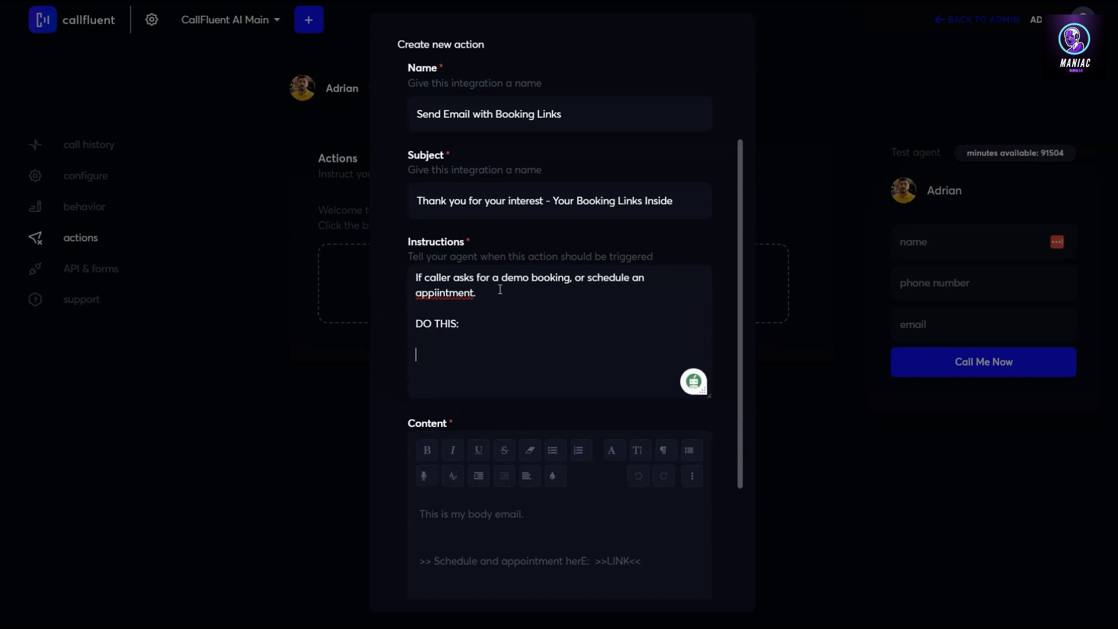
type("Say :")
key("BackSpace")
key("BackSpace")
key("BackSpace")
key("BackSpace")
key("BackSpace")
key("BackSpace")
type("Say \"Got it")
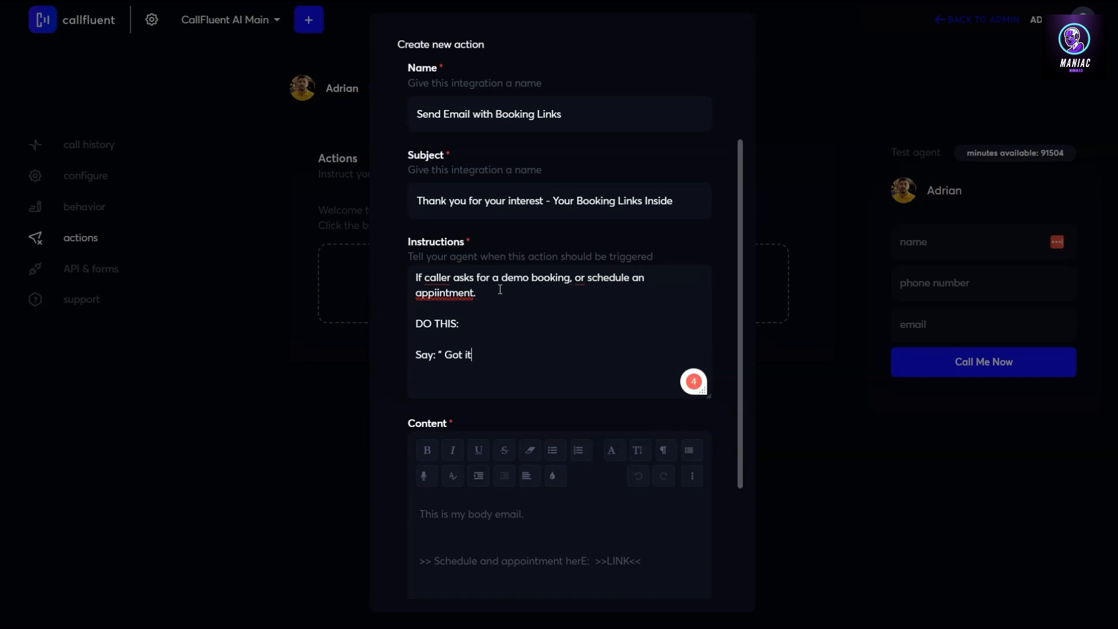
type(", I sent you an email with")
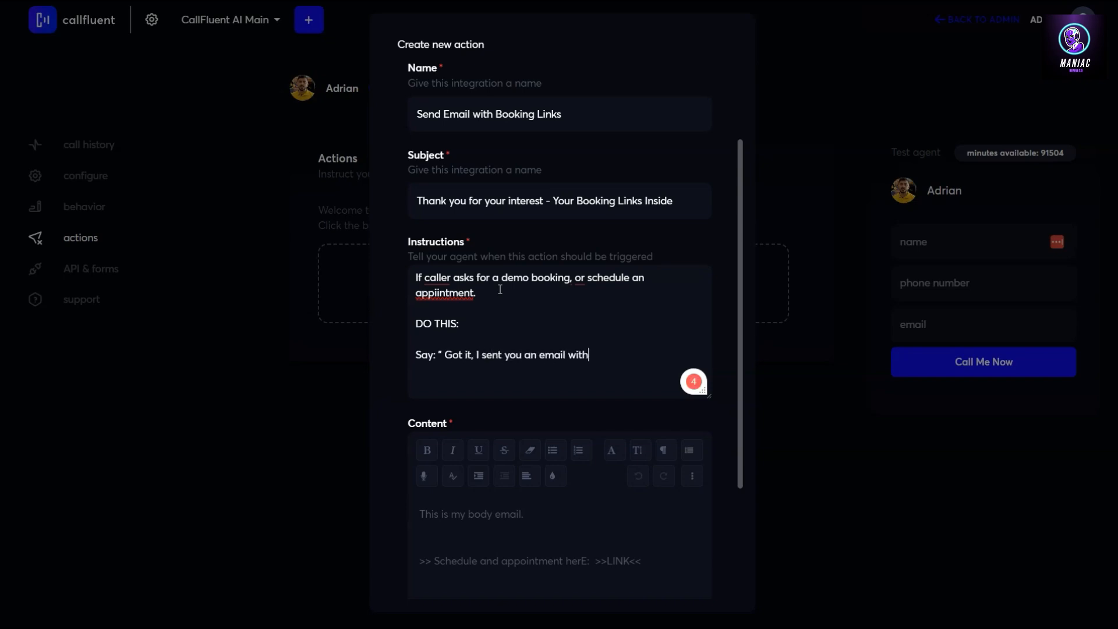
type(" the bookiang")
key("BackSpace")
key("BackSpace")
key("BackSpace")
key("BackSpace")
type("ing links, let me")
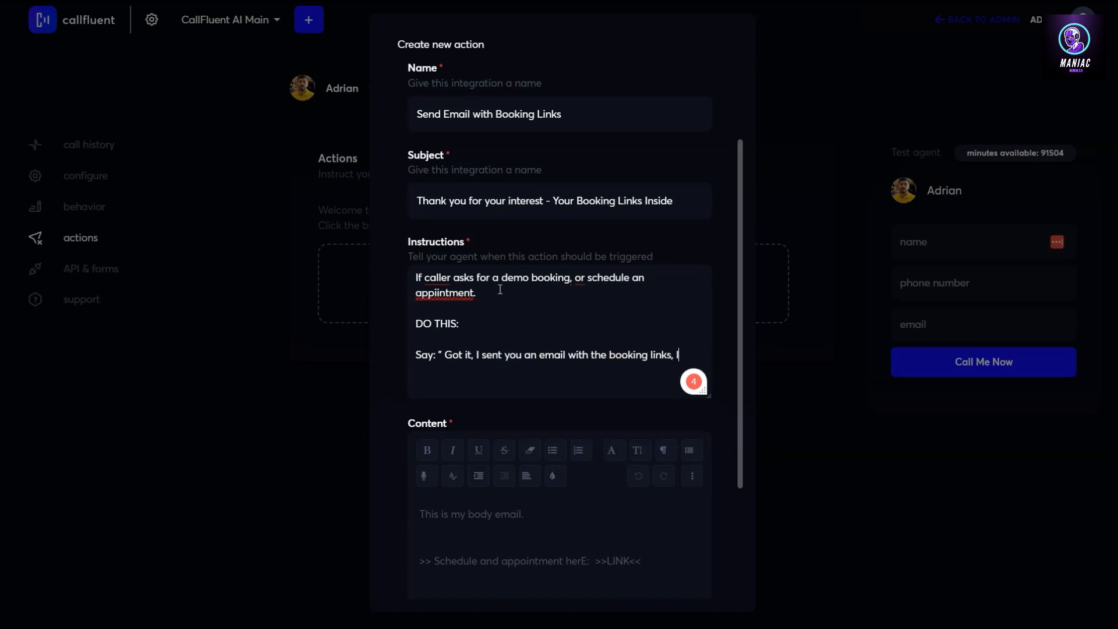
key("BackSpace")
key("BackSpace")
key("BackSpace")
key("BackSpace")
key("BackSpace")
key("BackSpace")
key("BackSpace")
type("it should arri")
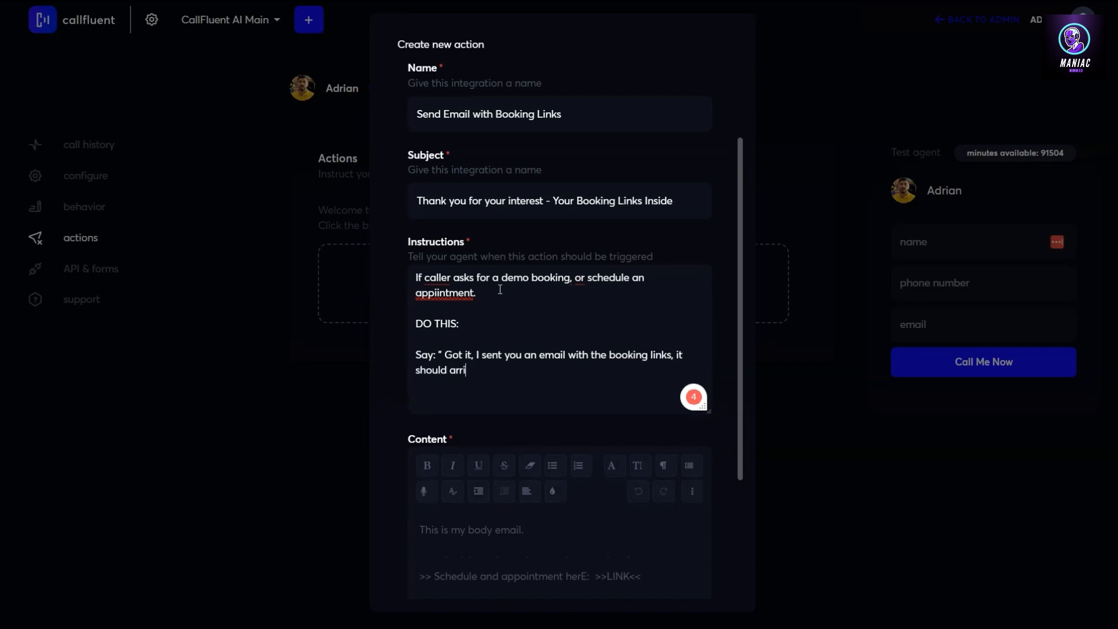
type("ve in your inbox shortly.\"")
key("Return")
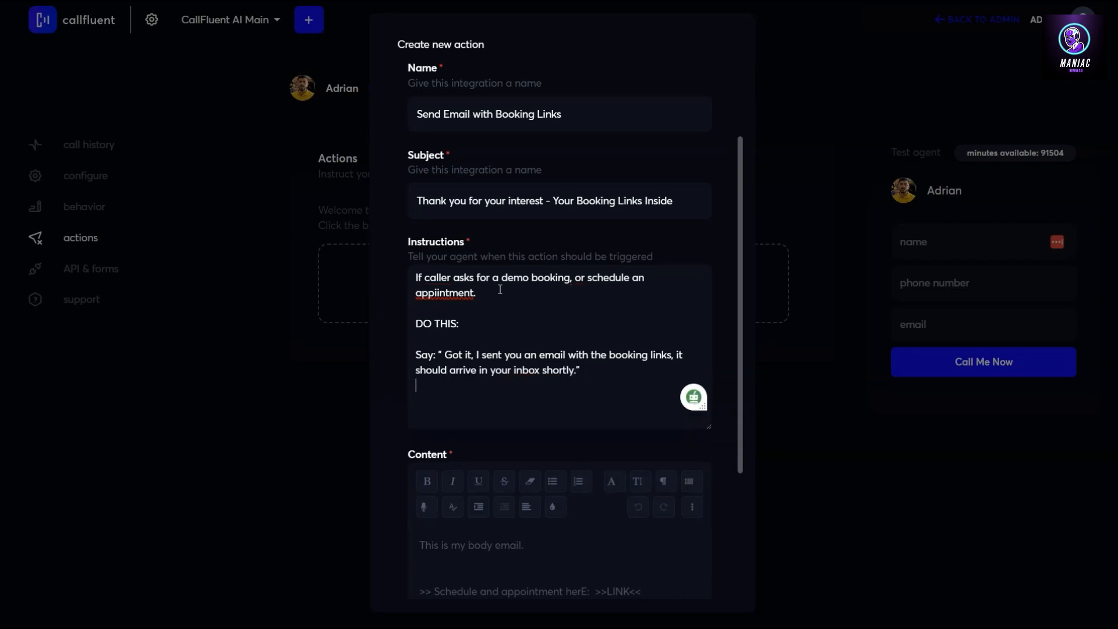
key("Return")
type("SEND T")
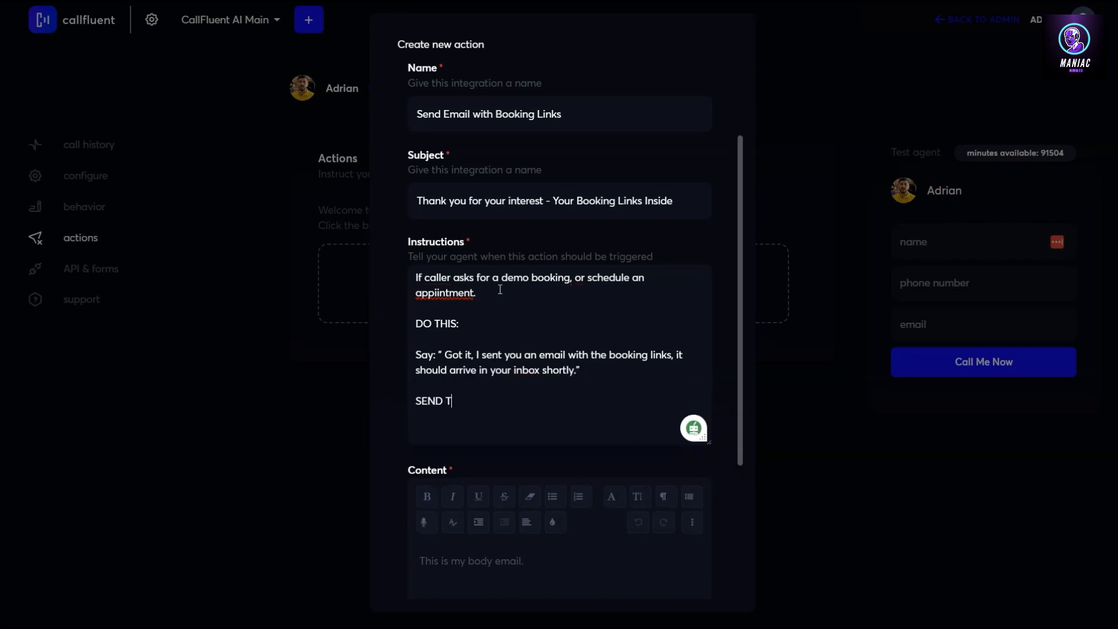
type("HE EMAIL!")
Correct the misspelled 'appiintment' and save the booking-links email action
left_click_drag(530, 396, 425, 287)
left_click(425, 289)
right_click(450, 294)
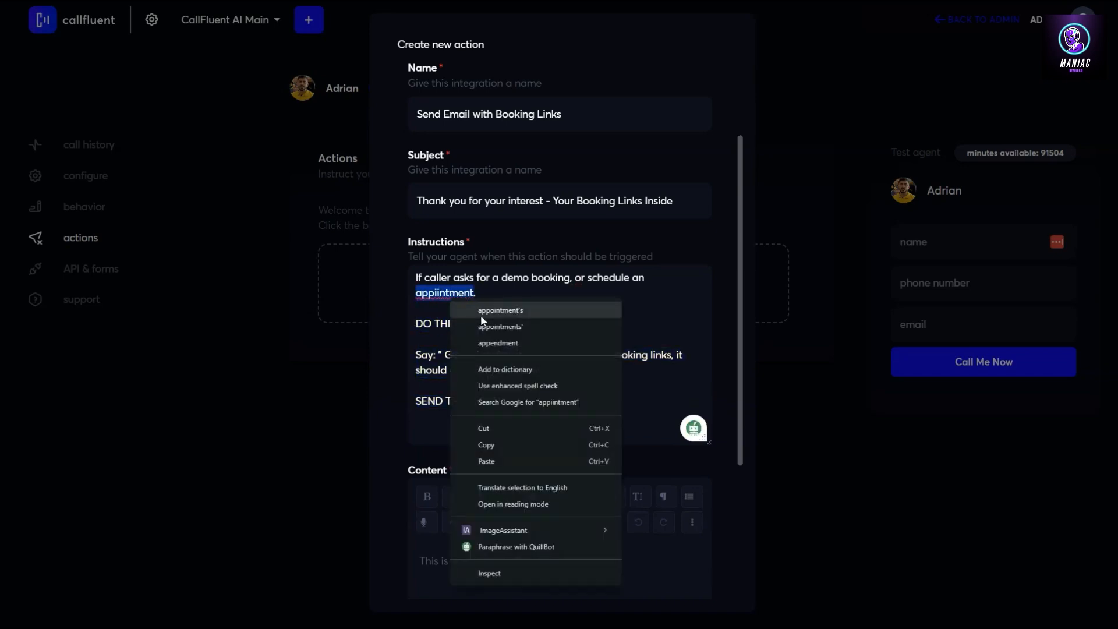
left_click(499, 343)
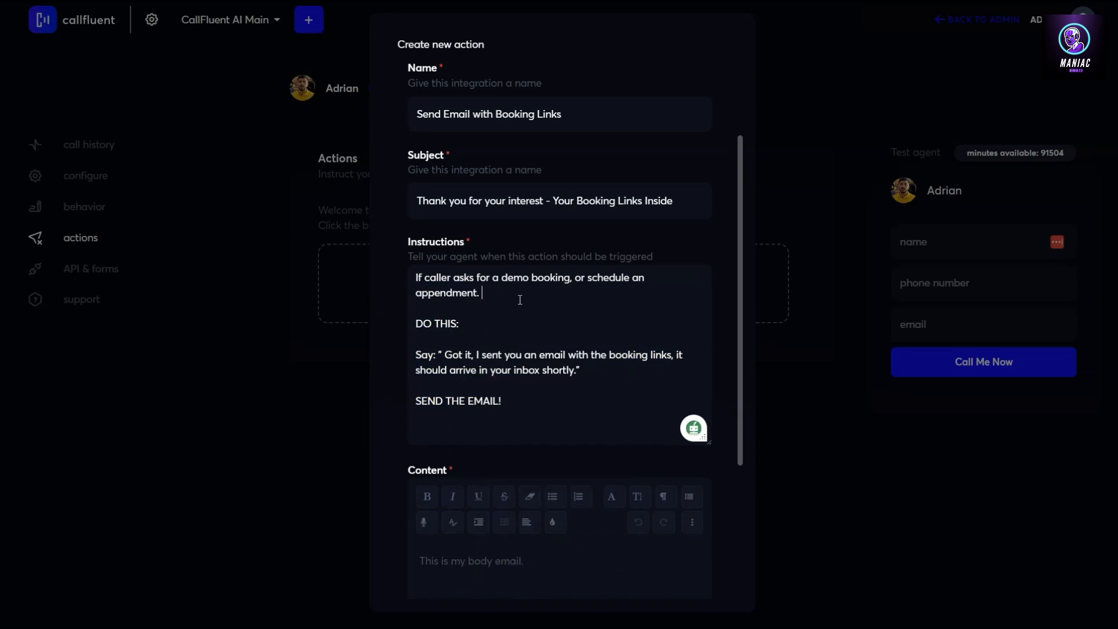
scroll(704, 452, "down", 4)
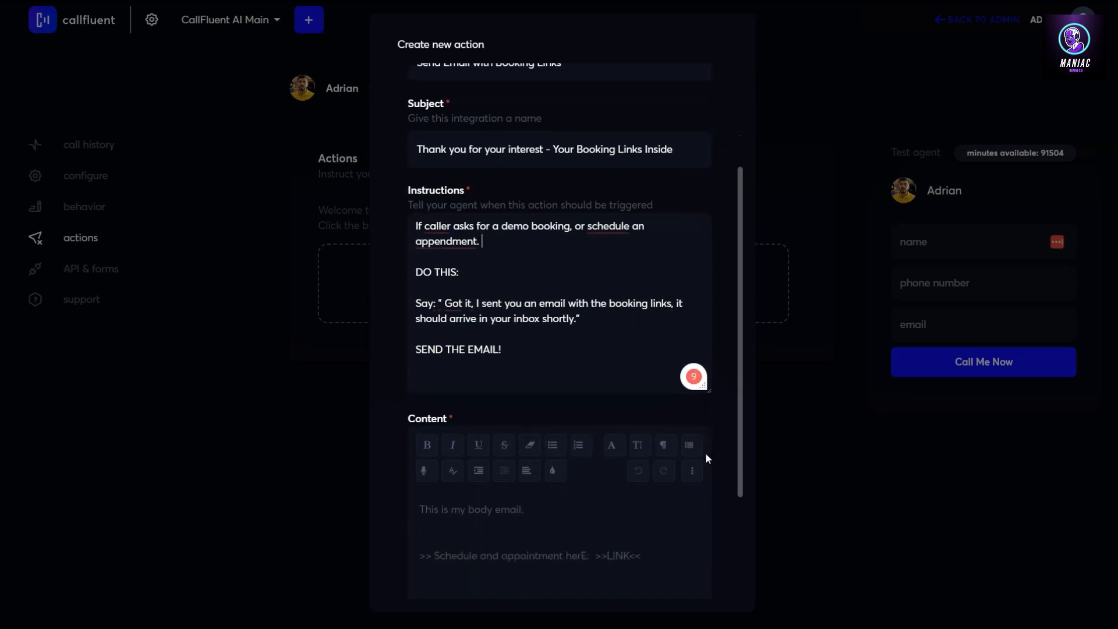
left_click(460, 548)
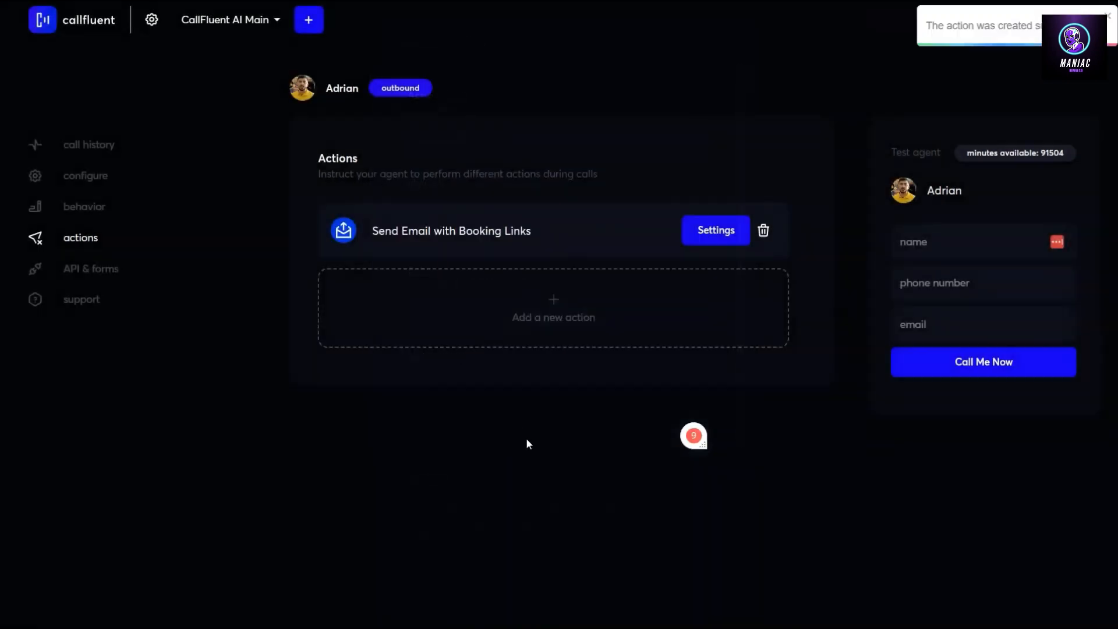
Add a Call forwarding action named 'Forward call to sales dep' with its forwarding phone number
left_click(554, 308)
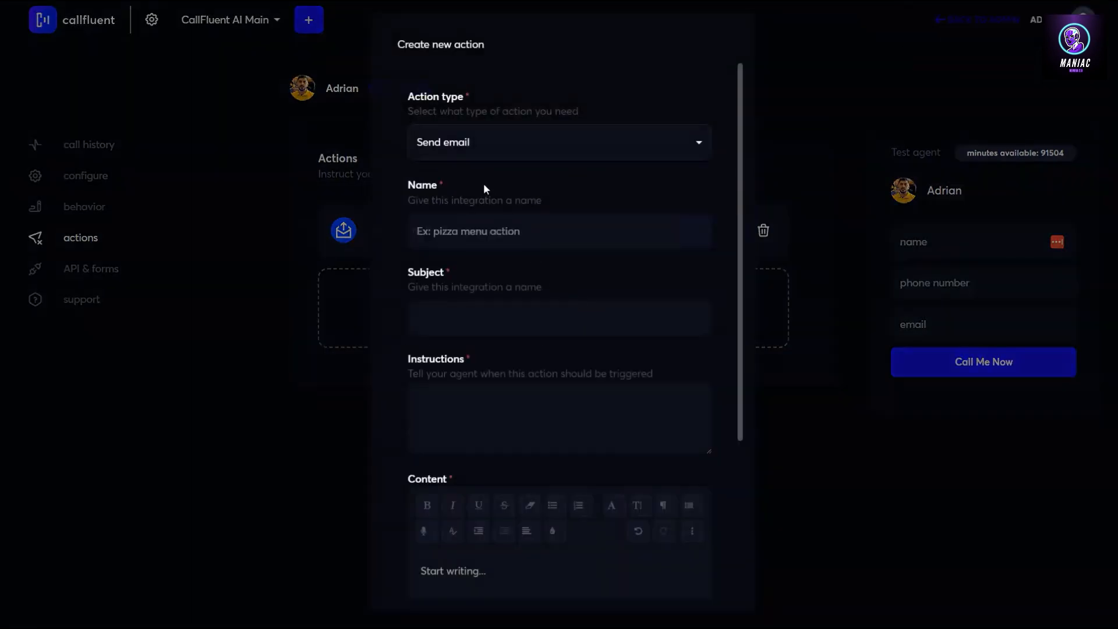
left_click(489, 142)
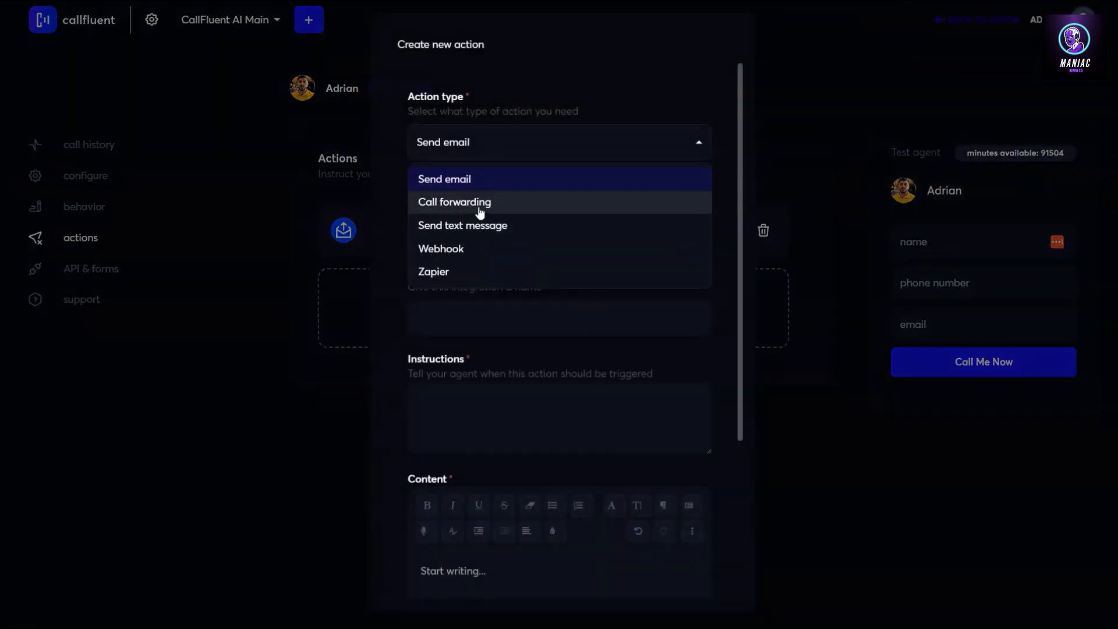
left_click(479, 208)
left_click(480, 263)
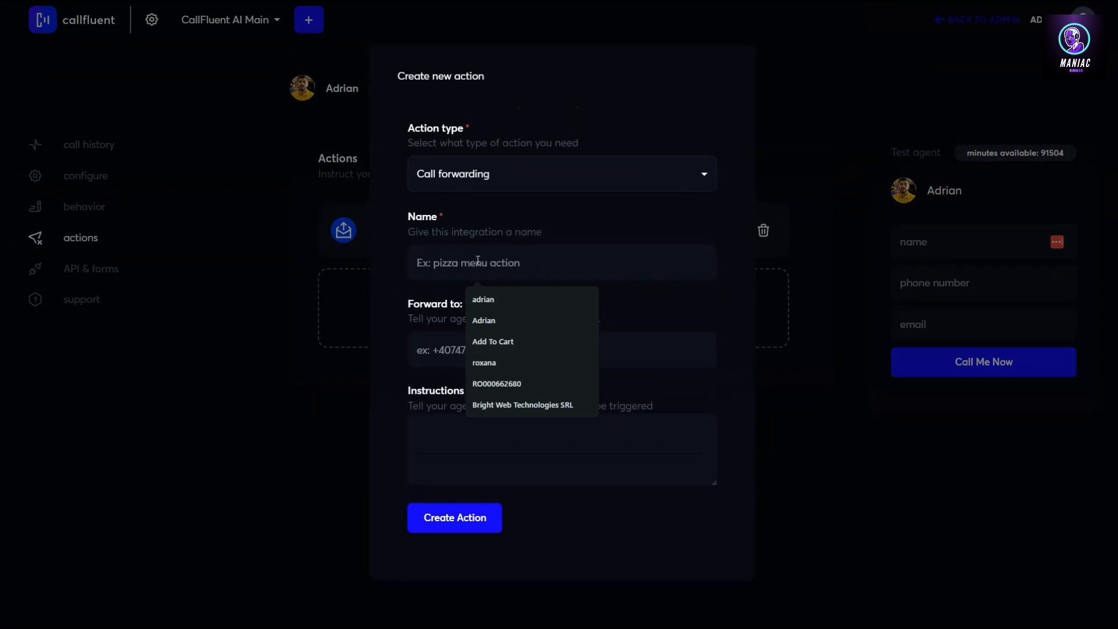
type("Forward ")
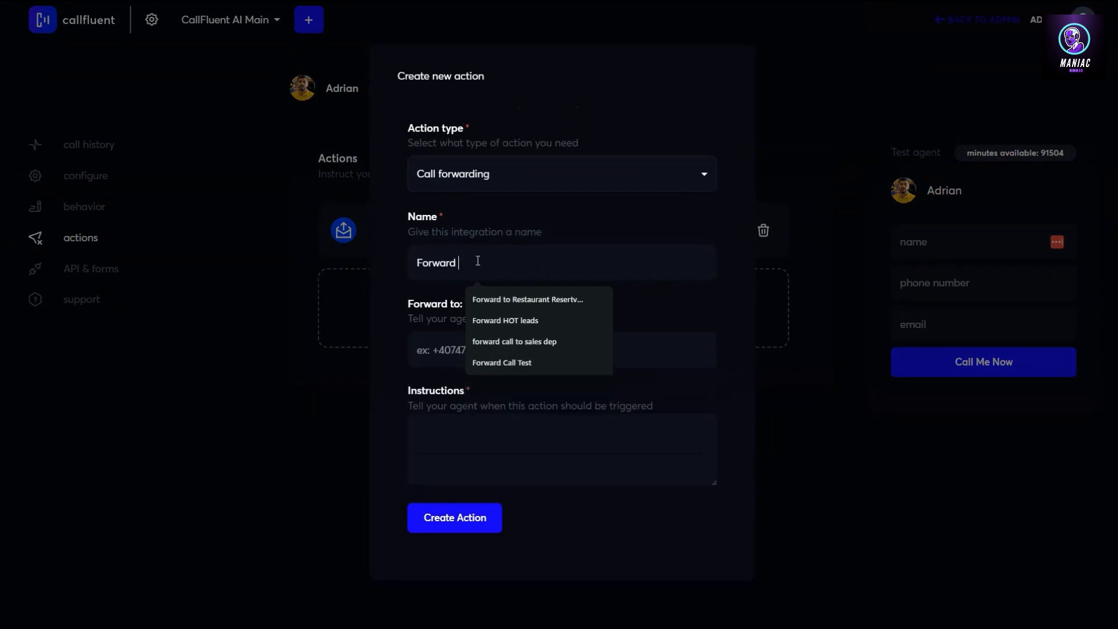
type("call to ")
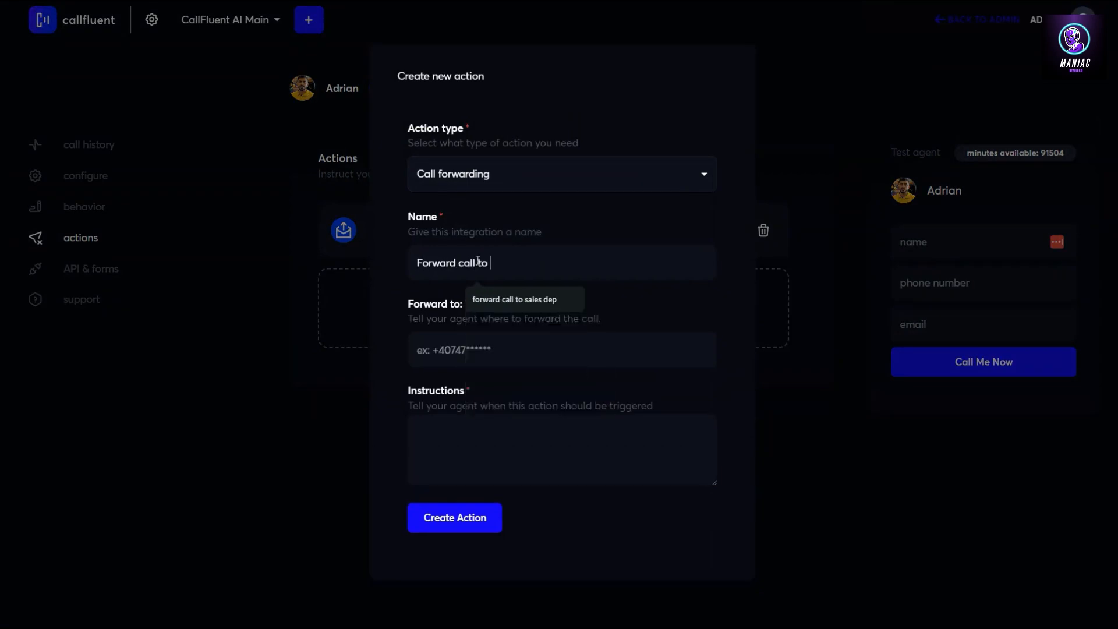
type("sales dep")
key("Tab")
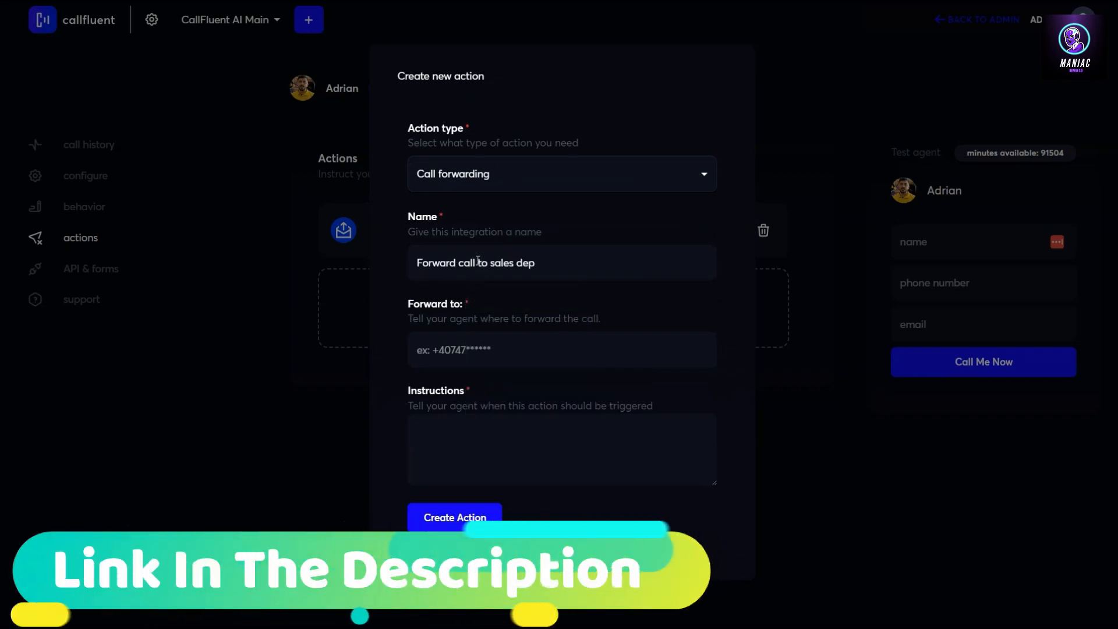
type("+1 555 555 555")
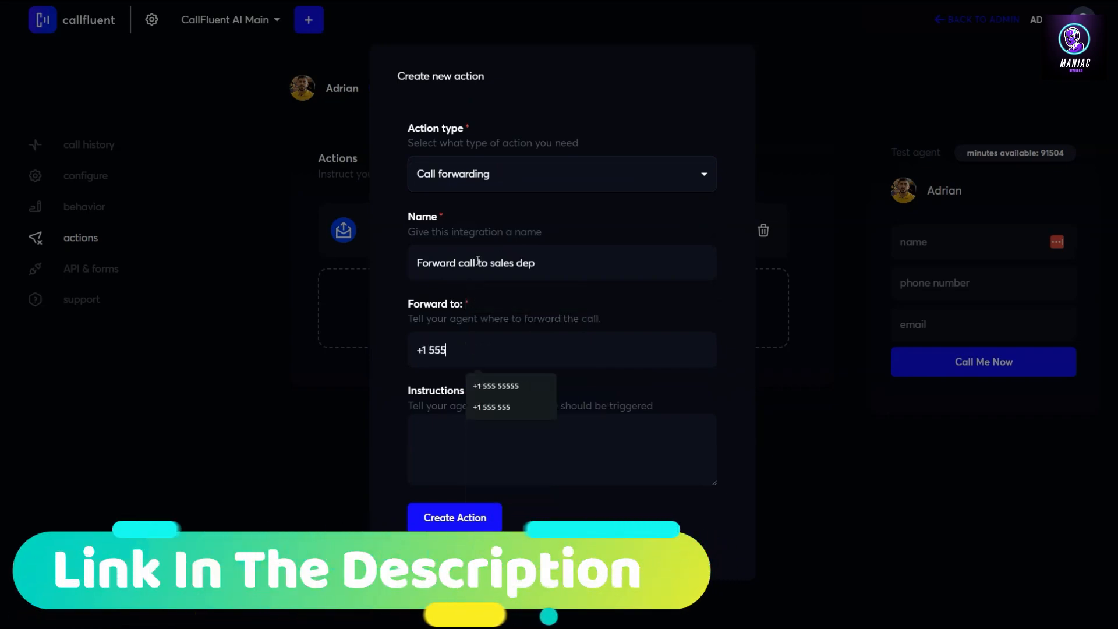
key("Tab")
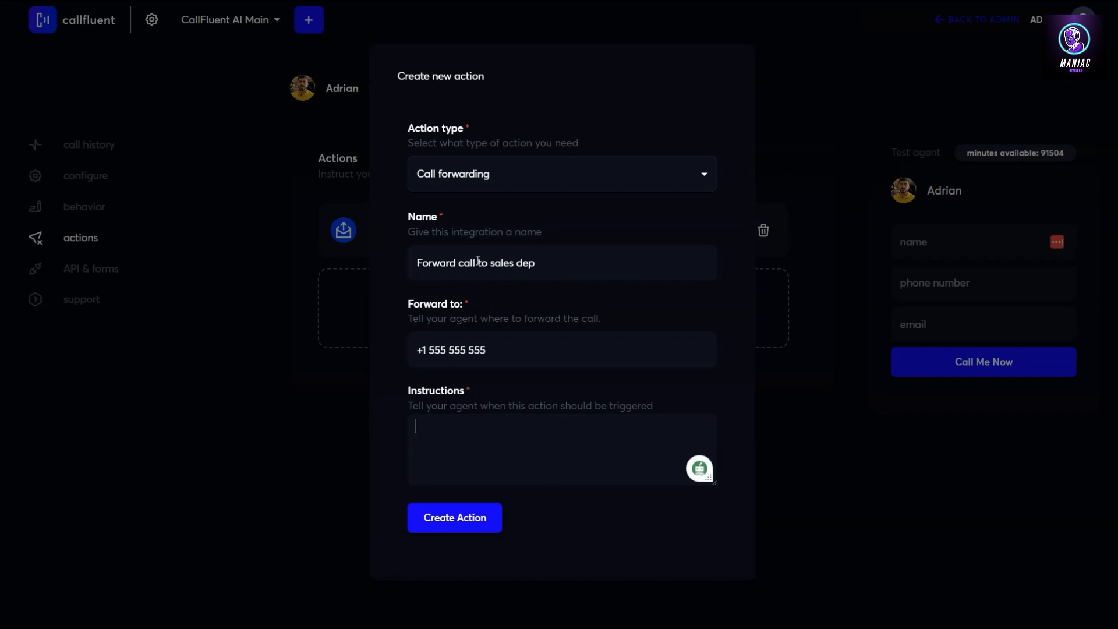
Write the trigger: caller asks for the sales department or a real human, then 'DO THIS:'
type("If user asks to be transfered ")
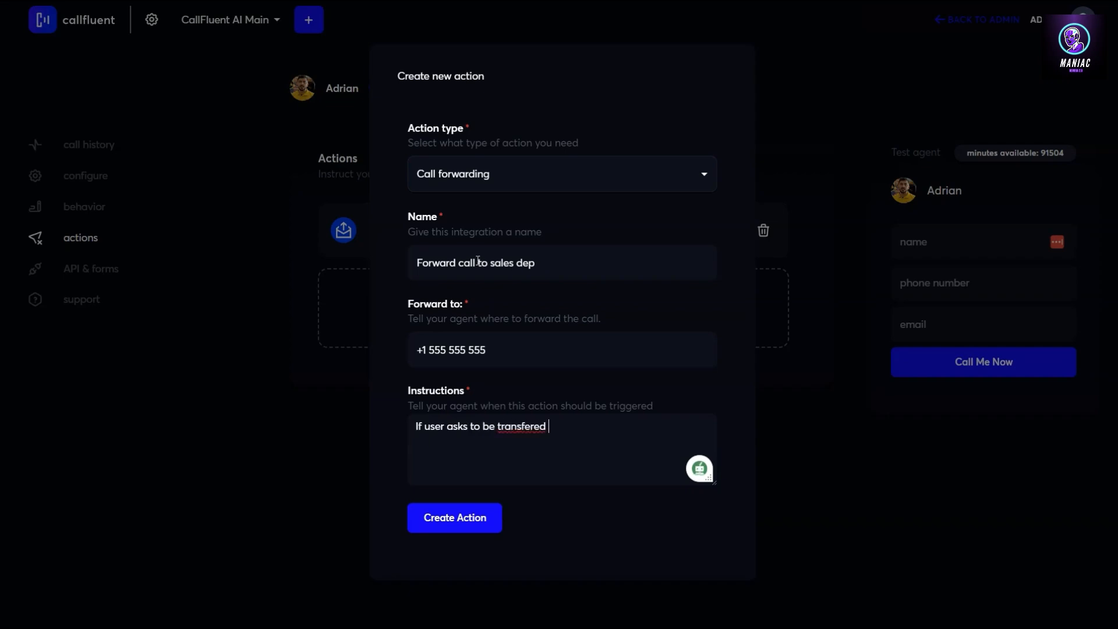
type("to the sales department or asks to ta")
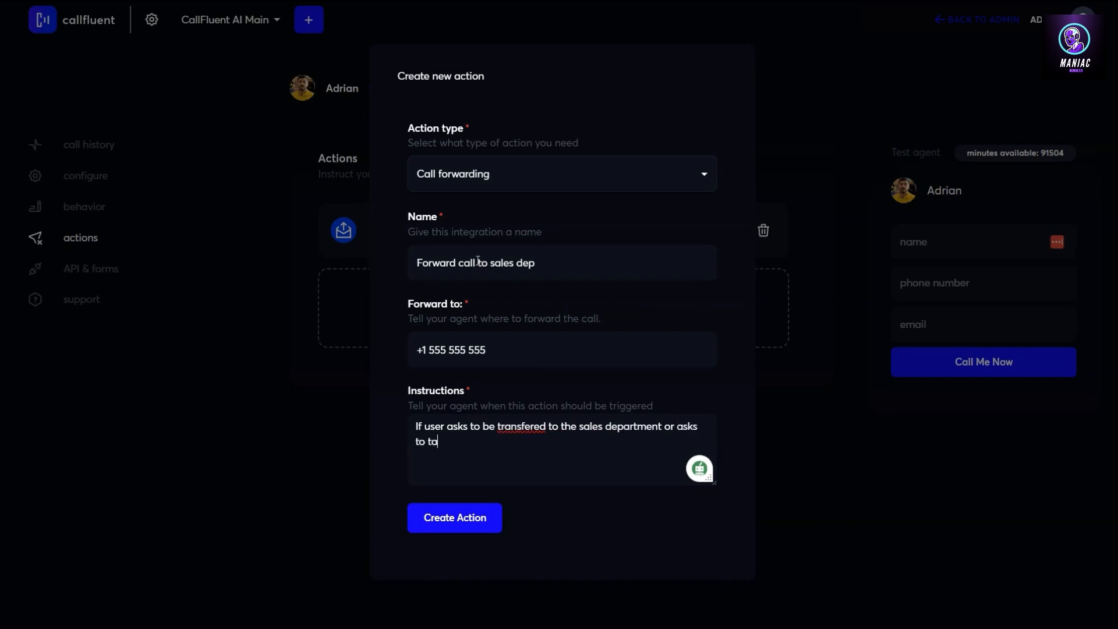
type("lk to a real human")
key("Return")
key("Return")
type("DO THIS:")
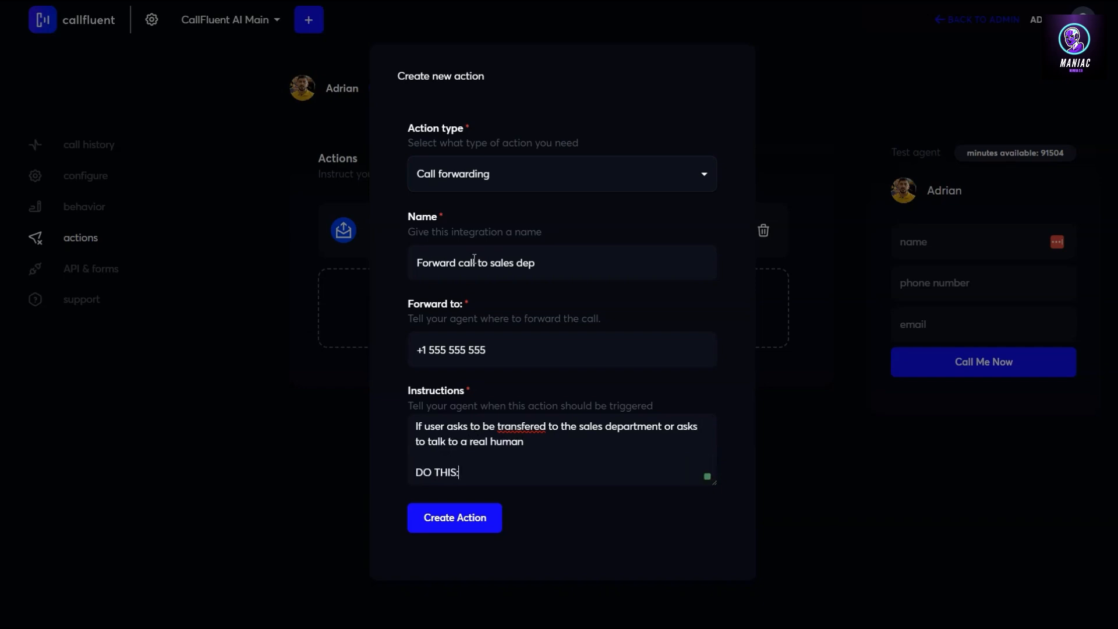
key("Return")
key("Return")
Add the reply 'I'm transferring you over to our sales department… Please hold on the line.'
type("Say:\"")
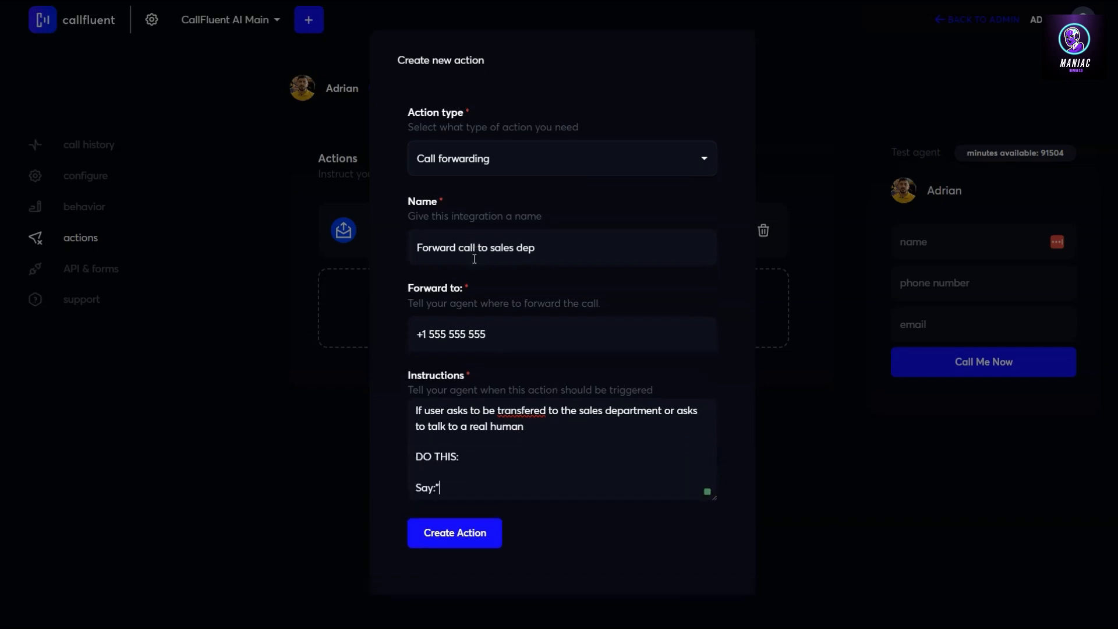
type(" :\"")
type("m tr")
key("BackSpace")
key("BackSpace")
key("BackSpace")
key("BackSpace")
key("BackSpace")
type("'m transferign yo")
type("u")
key("BackSpace")
key("BackSpace")
key("BackSpace")
key("BackSpace")
key("BackSpace")
key("BackSpace")
type("ing you")
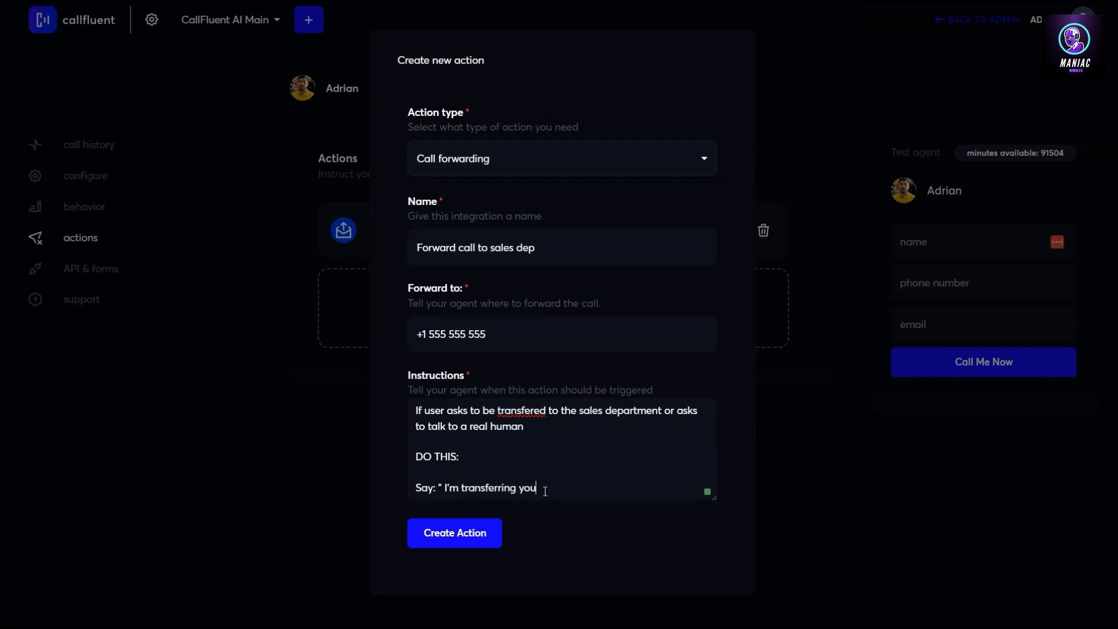
type("over")
type("our sales")
type(" departme")
type("nt so you ca")
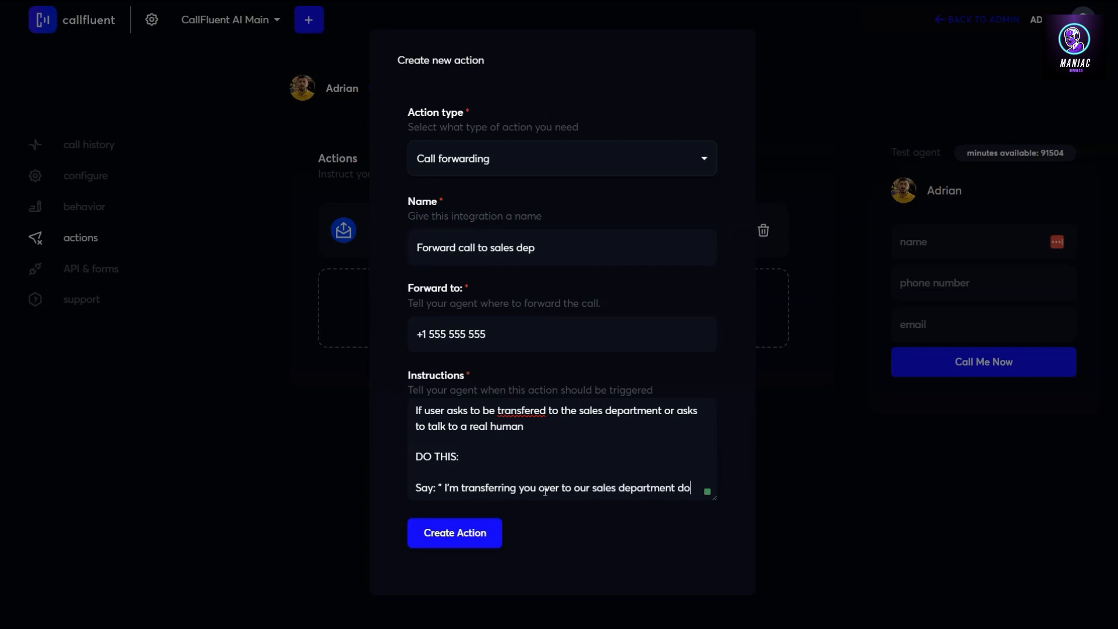
type("n talk wit")
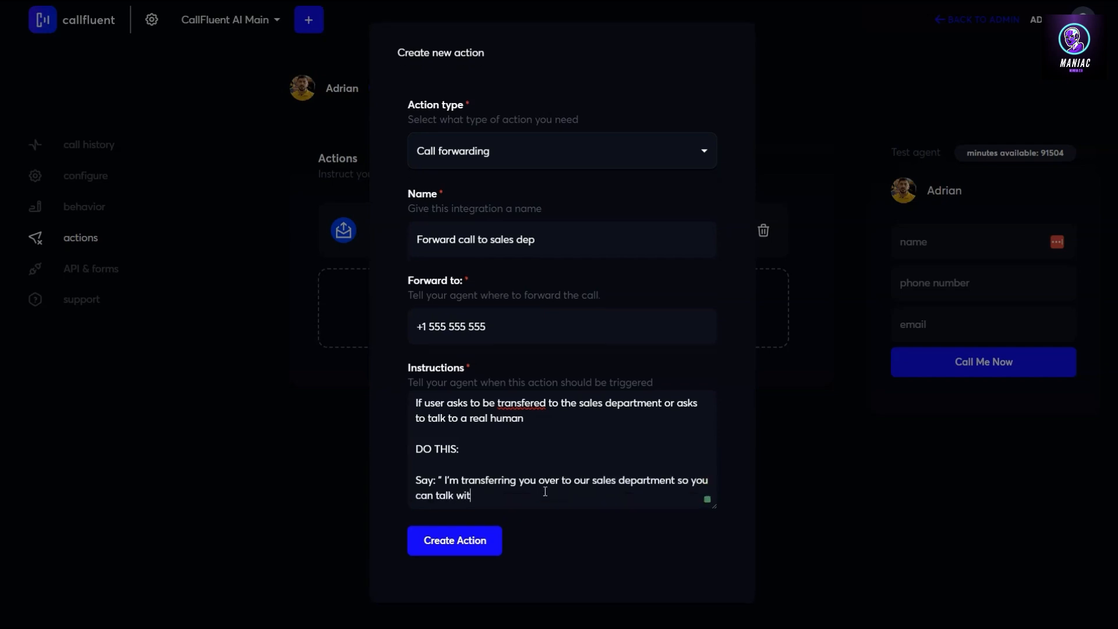
type("h one of our team mebers. Please")
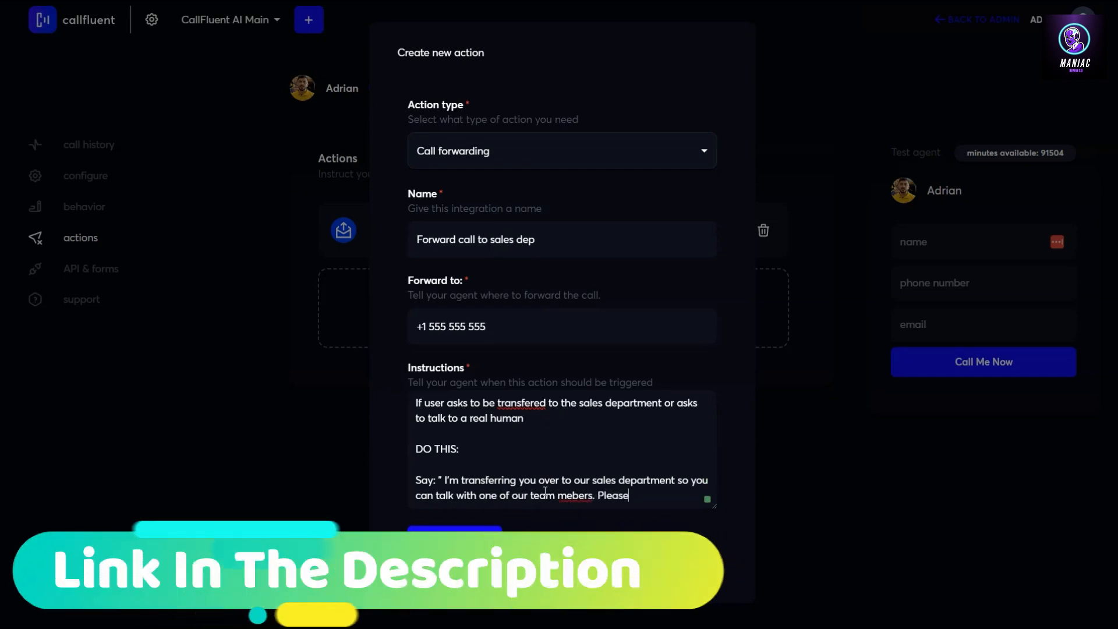
type(" hold on th")
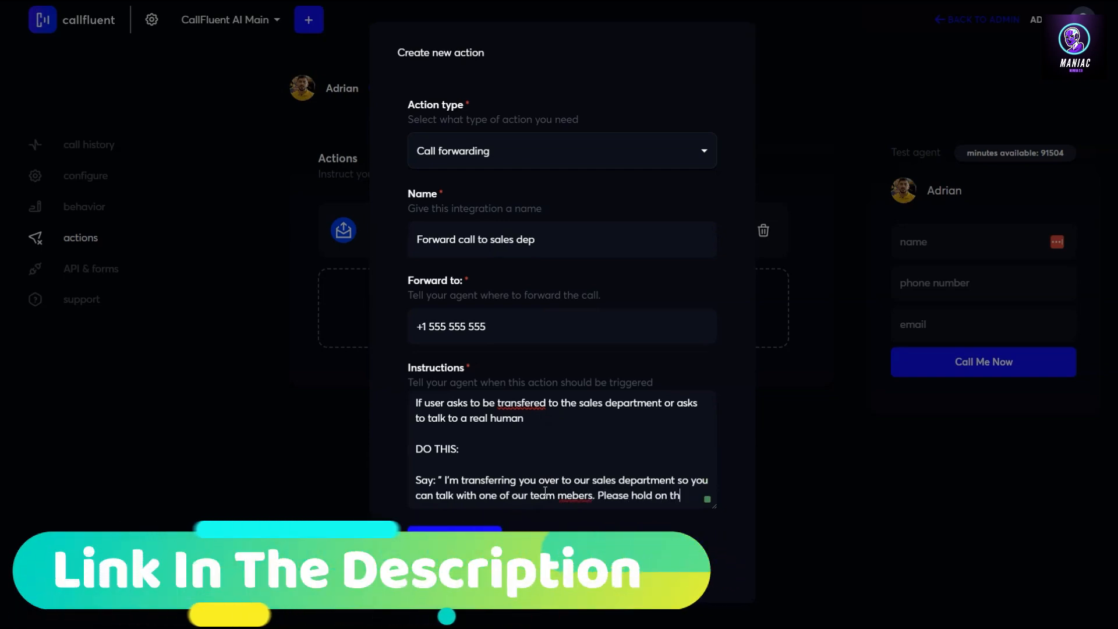
type("e line...\"")
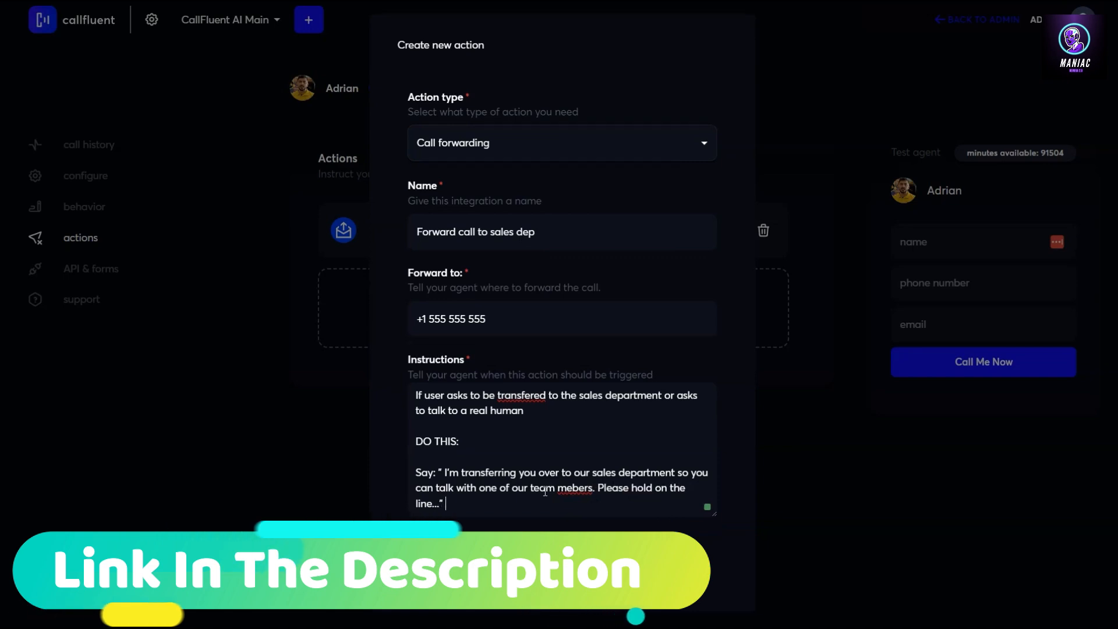
key("Return")
key("Return")
End with 'TRANSFER CALL!', save the forwarding action, and fill the test form's name, phone and email
type("TRANSFER CALL!")
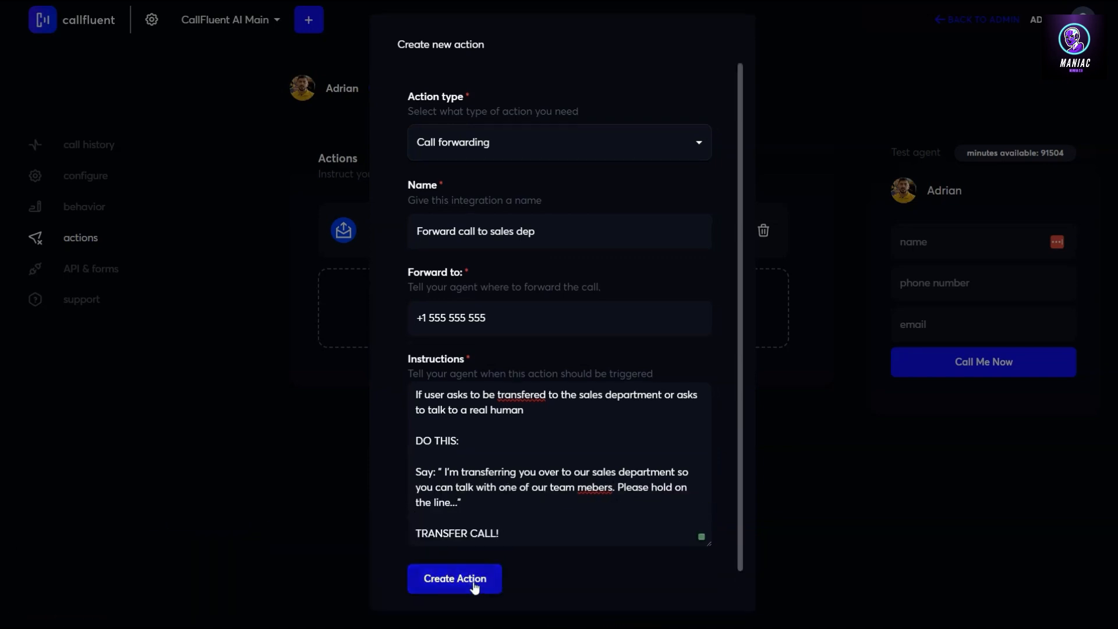
left_click(455, 578)
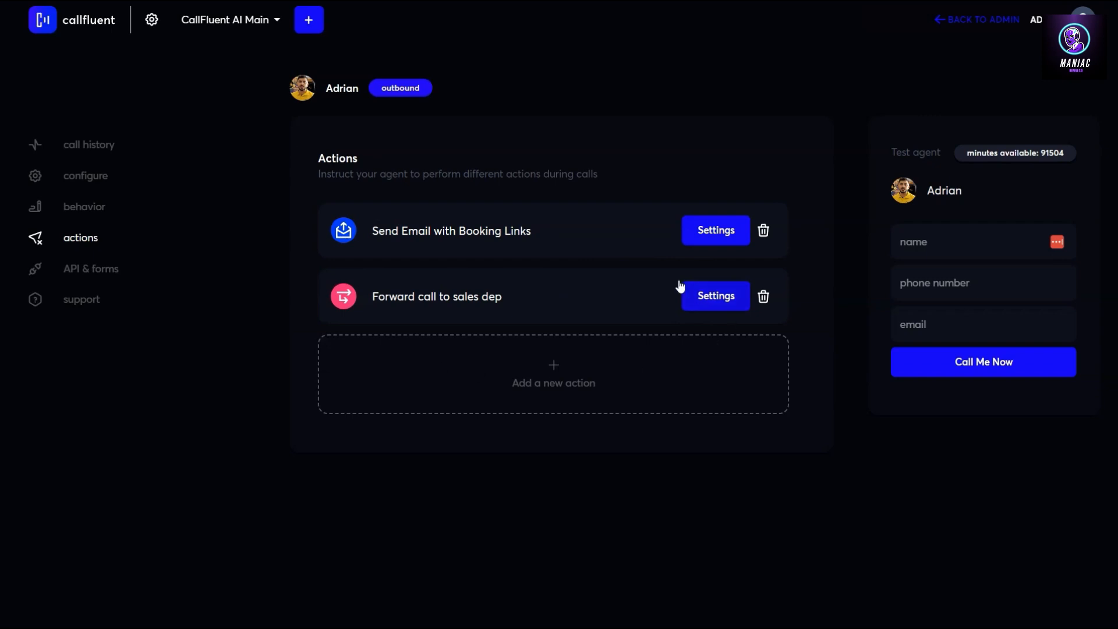
left_click(939, 238)
type("s")
key("BackSpace")
type("alex")
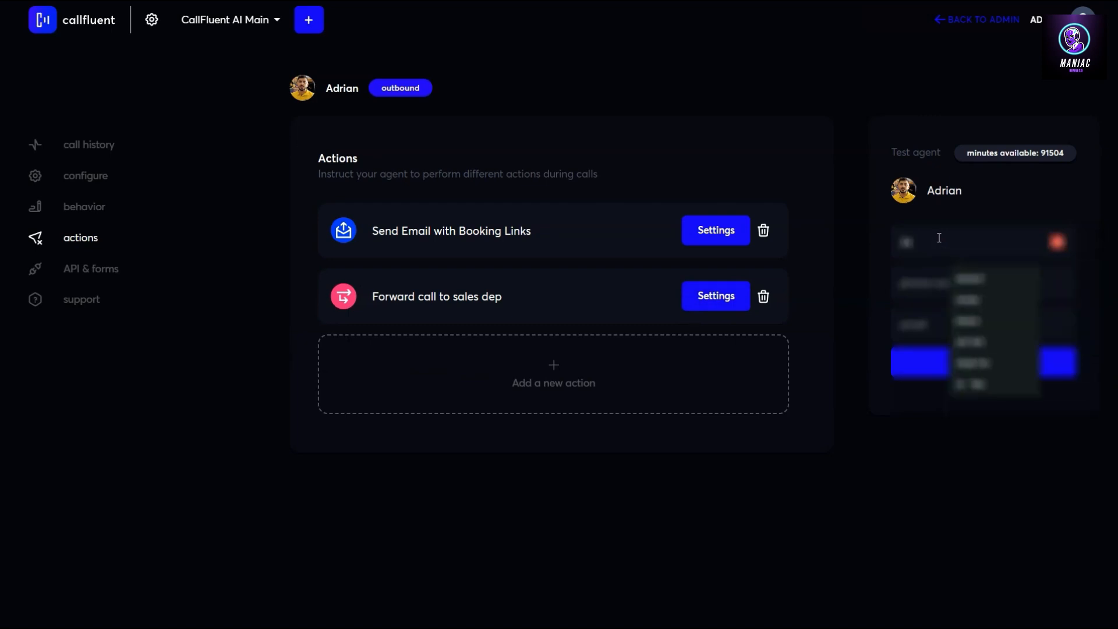
key("Tab")
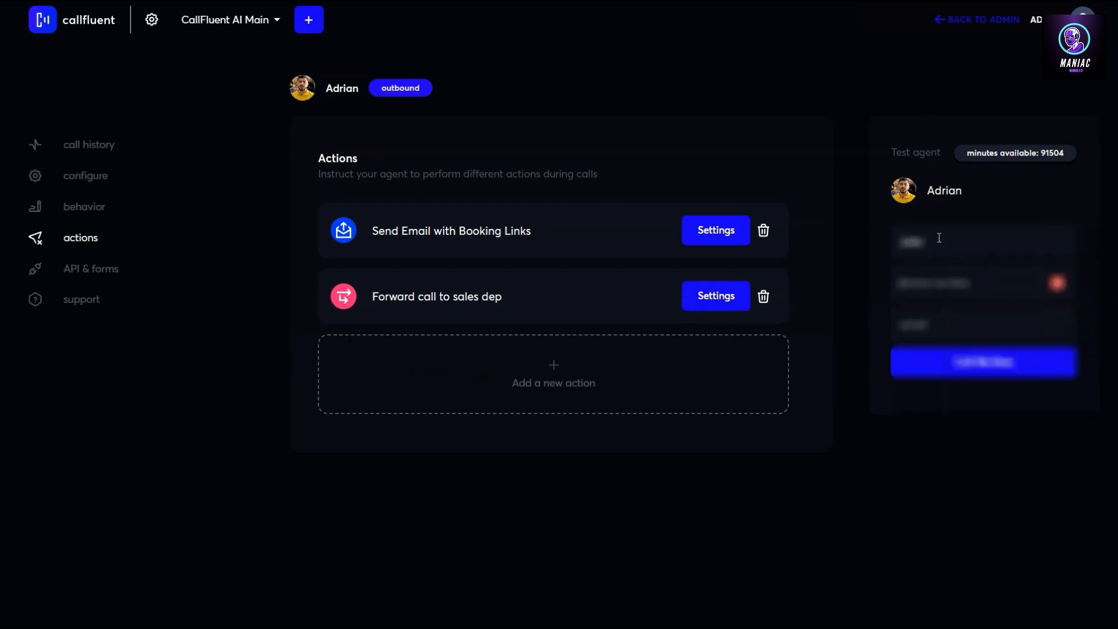
key("Tab")
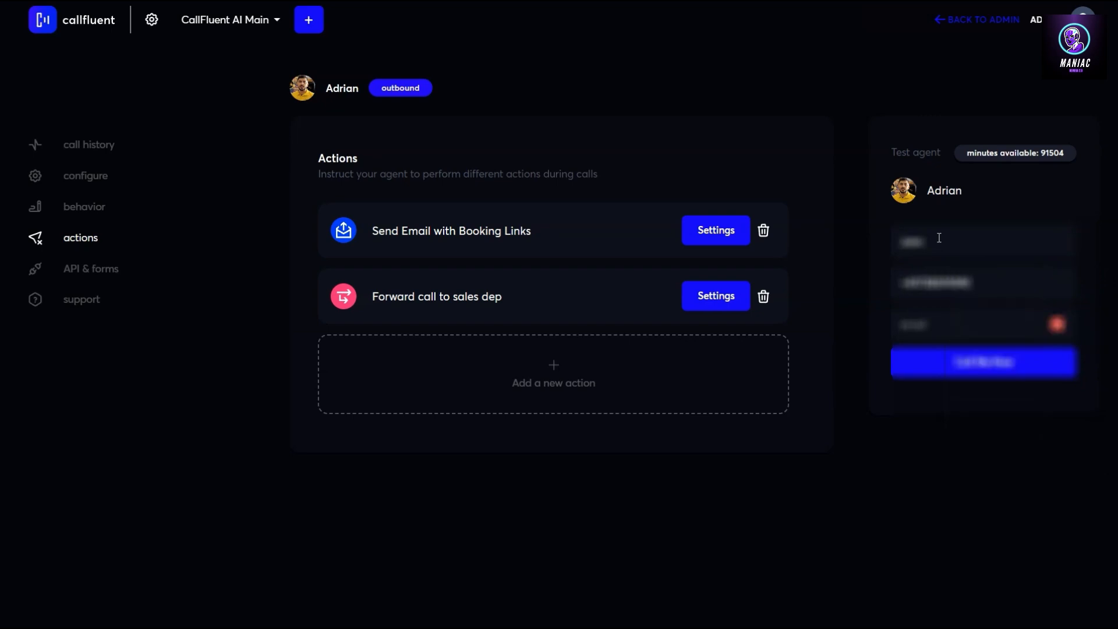
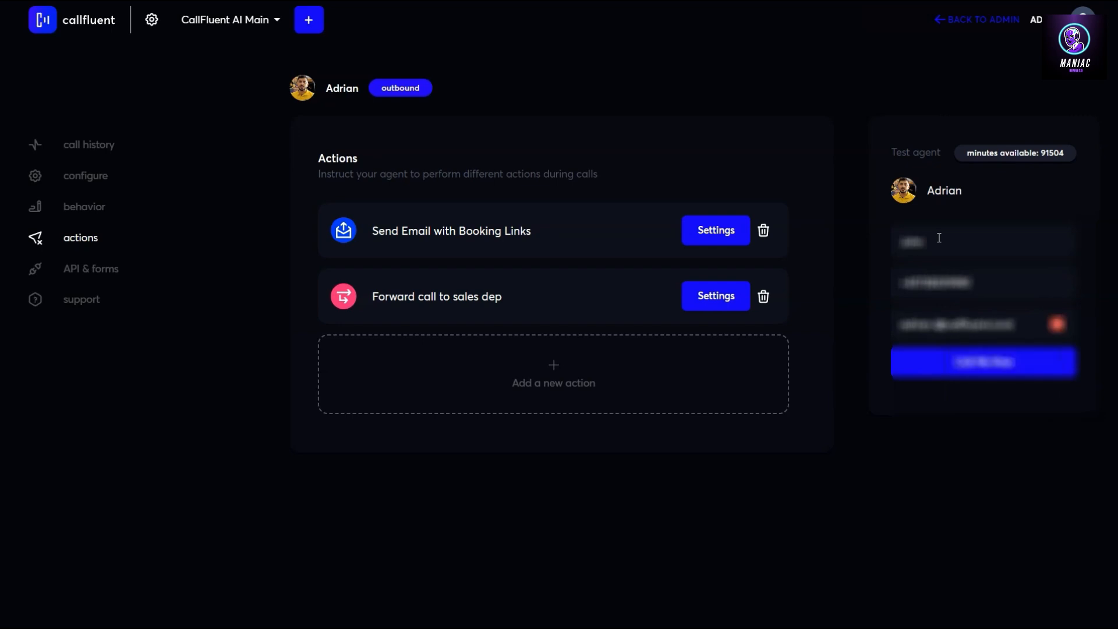
Have Adrian place a live test call and view the in-progress call's transcript
left_click(986, 368)
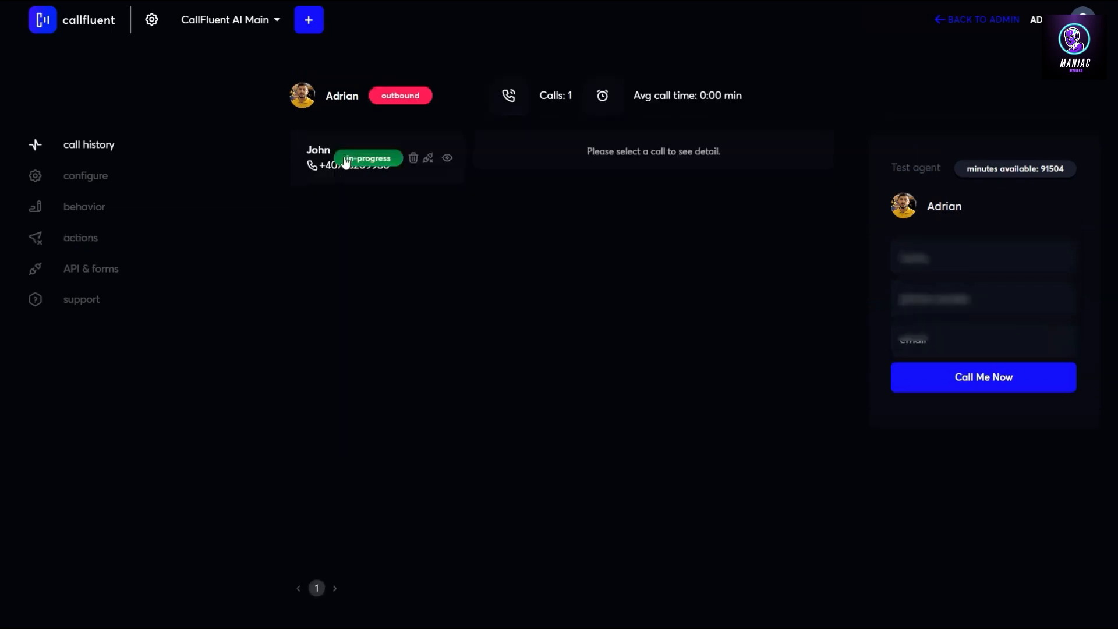
left_click(326, 152)
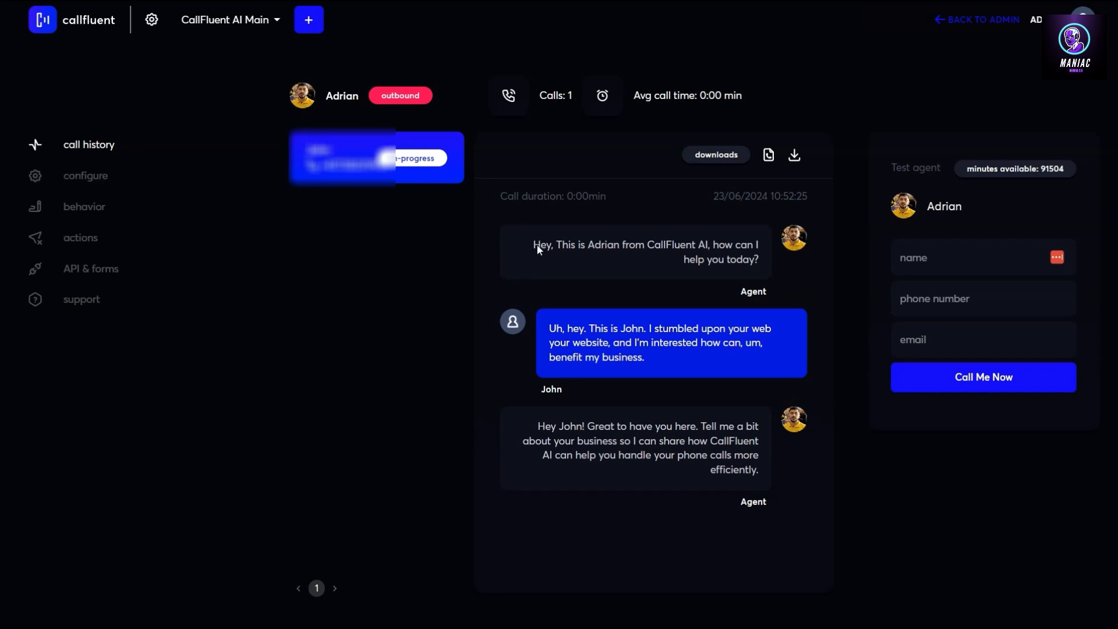
Reopen the live call and highlight Adrian's replies about appointment reminders and reaching out to customers
left_click(317, 166)
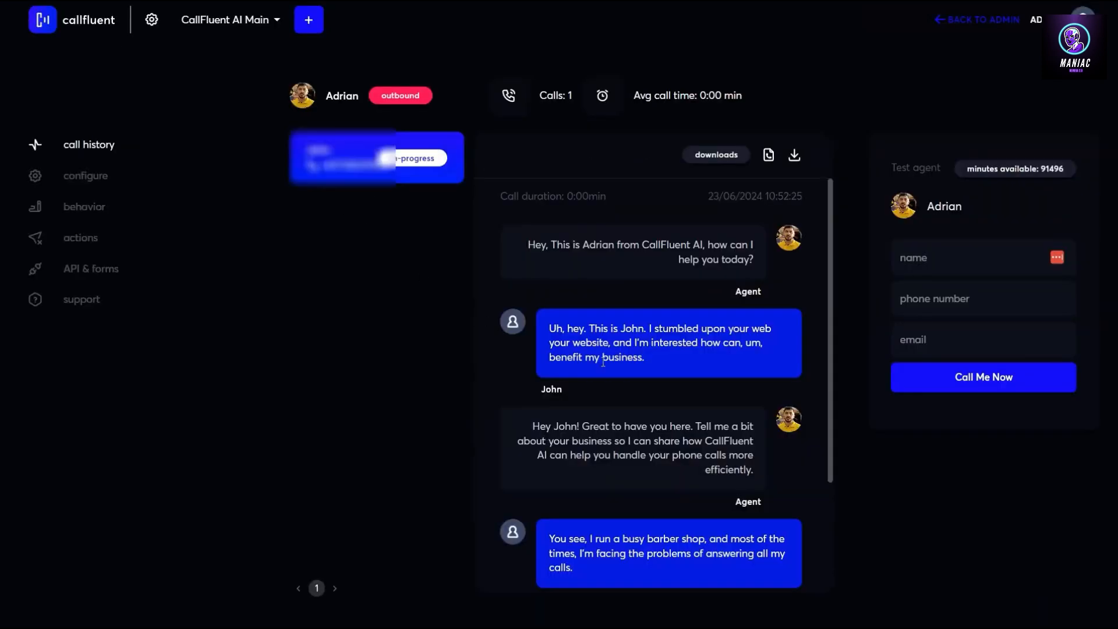
scroll(643, 373, "down", 3)
left_click_drag(583, 501, 676, 516)
left_click(653, 518)
left_click_drag(608, 516, 721, 520)
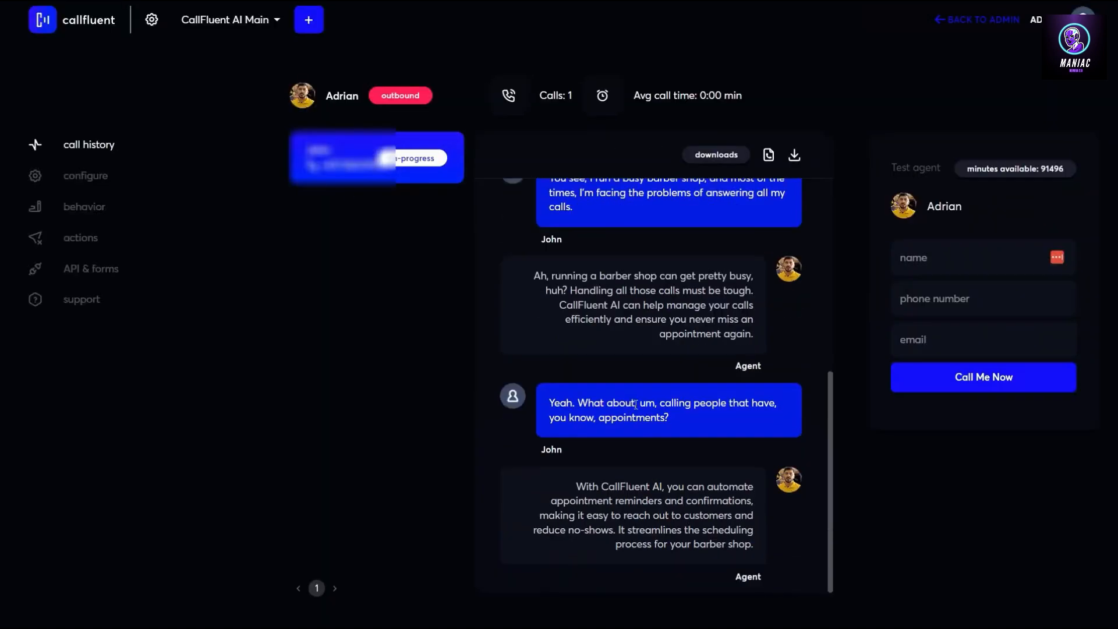
left_click_drag(671, 501, 741, 512)
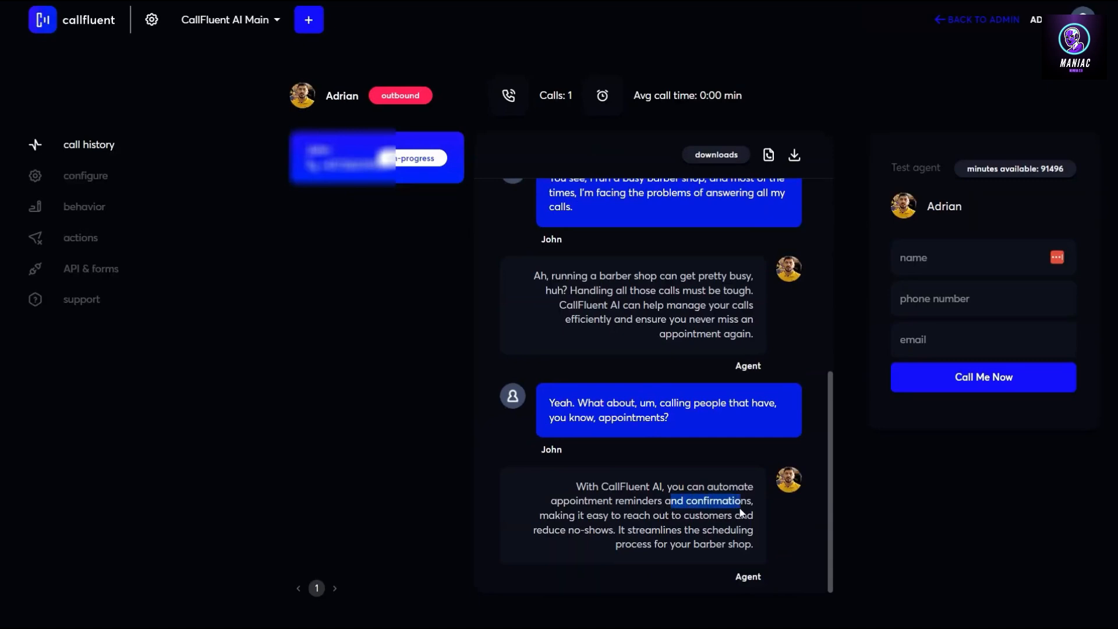
left_click_drag(598, 516, 705, 542)
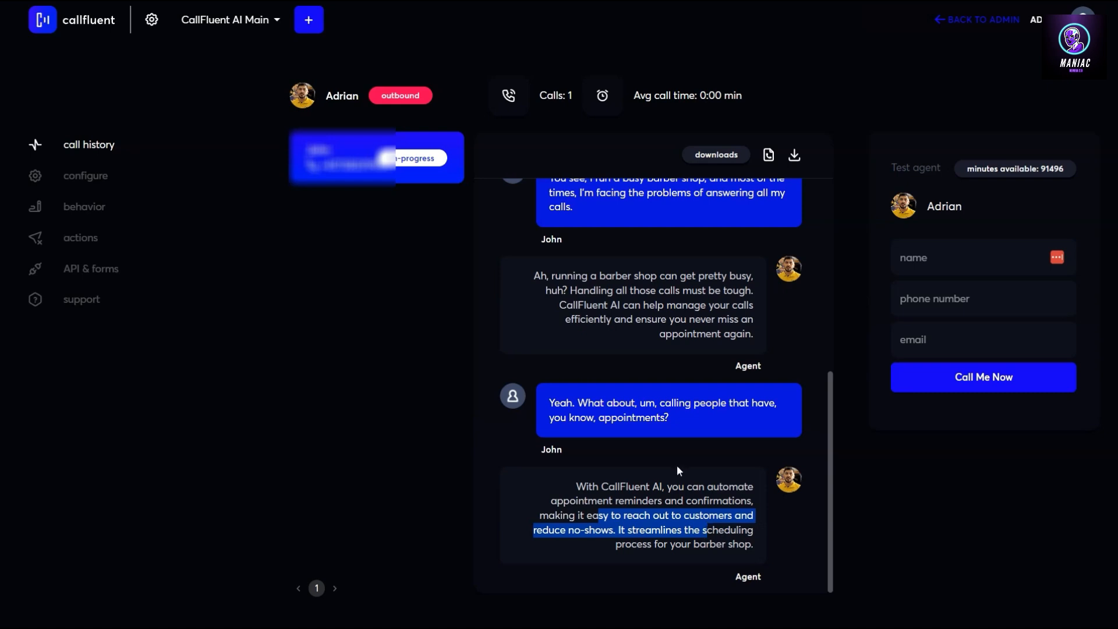
Reload the page and reopen the call to show the newer messages listing Adrian's features
key("F5")
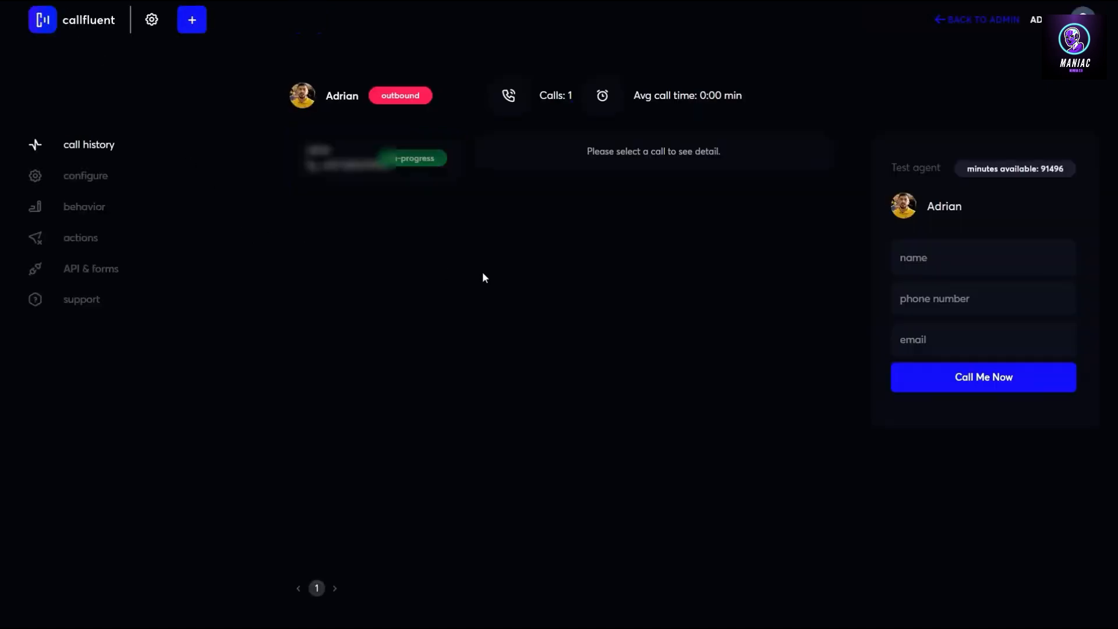
left_click(317, 163)
scroll(629, 372, "down", 10)
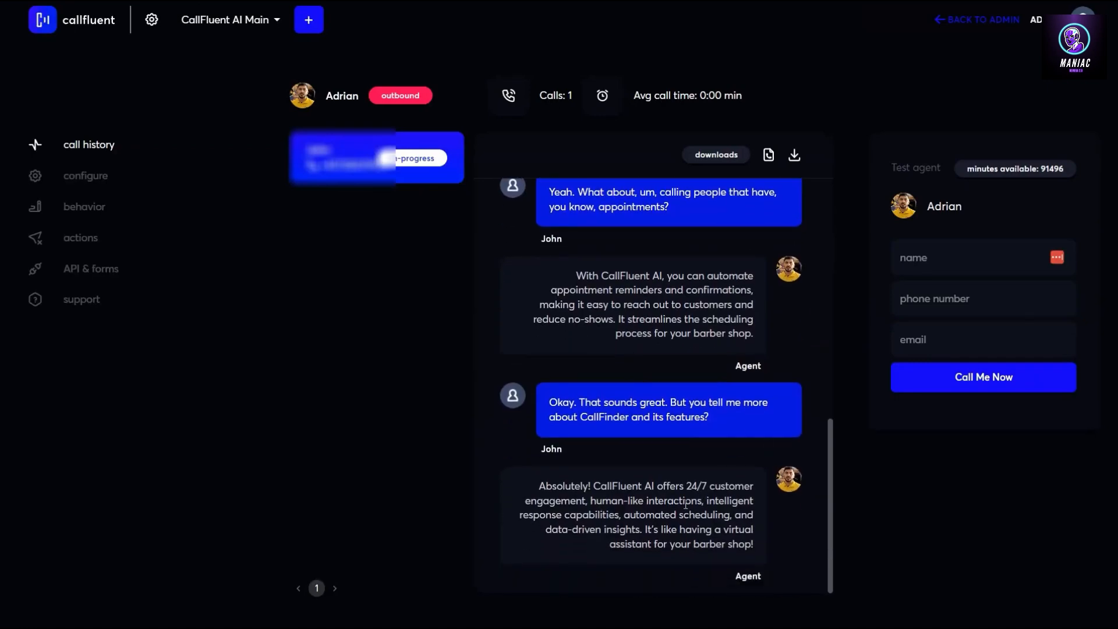
left_click_drag(553, 520, 733, 542)
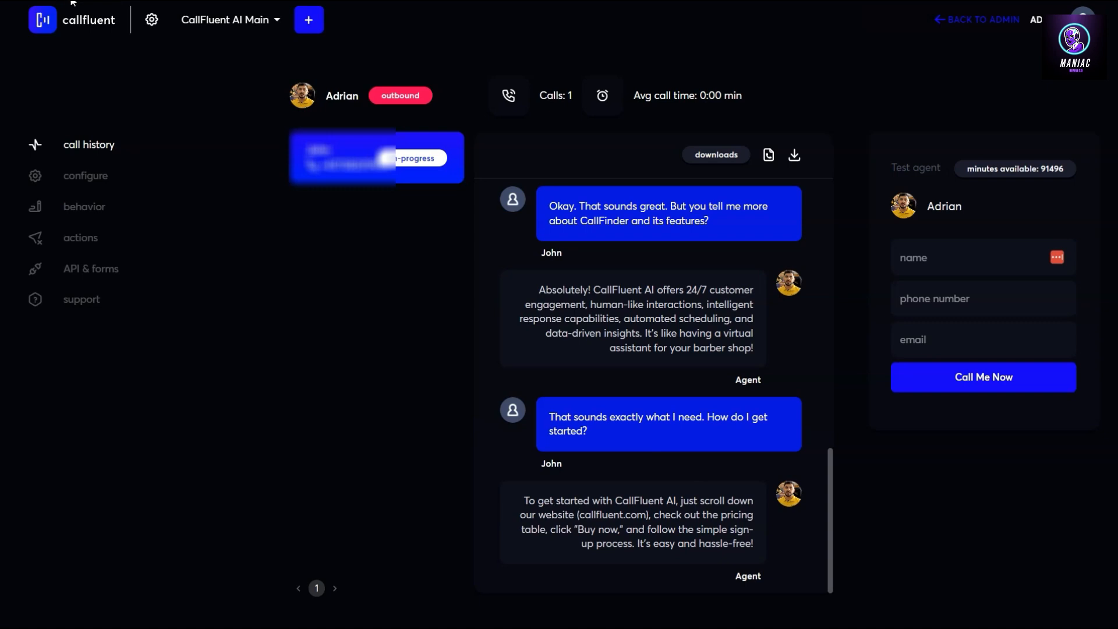
Reload and open the completed 2:13 call to review its transcript, ending with Adrian emailing details
left_click(71, 1)
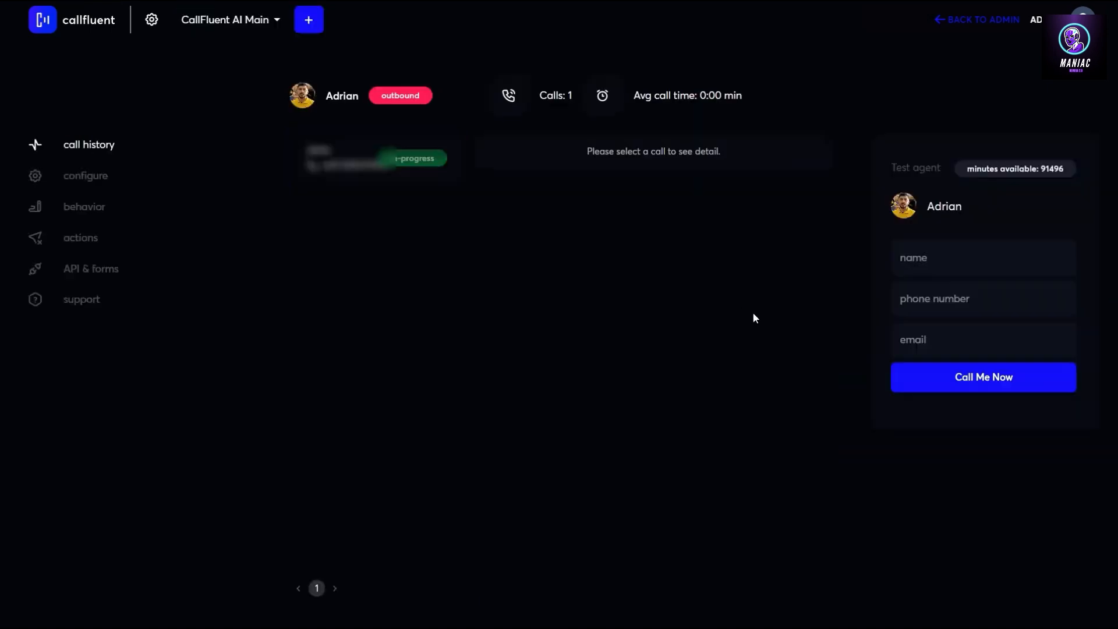
left_click(334, 172)
scroll(633, 405, "down", 10)
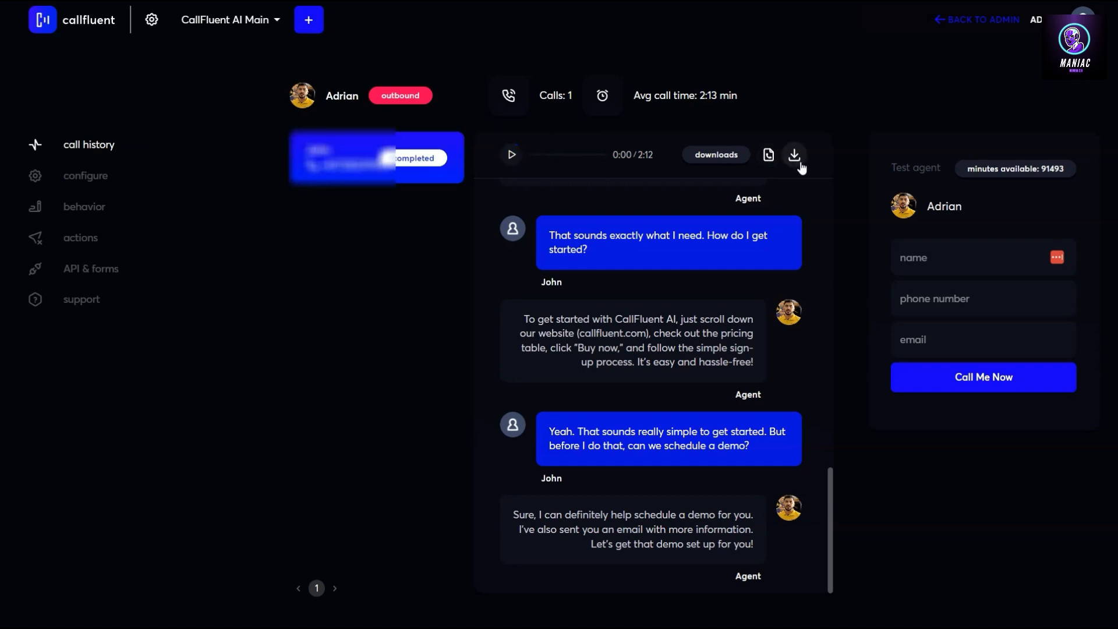
scroll(604, 320, "up", 20)
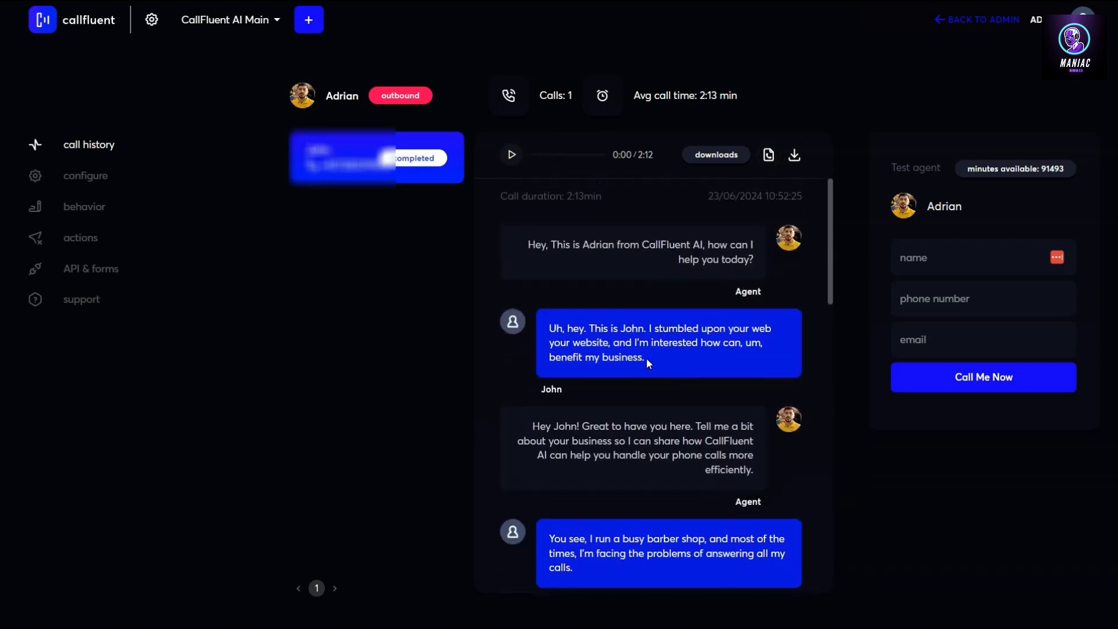
scroll(646, 358, "down", 20)
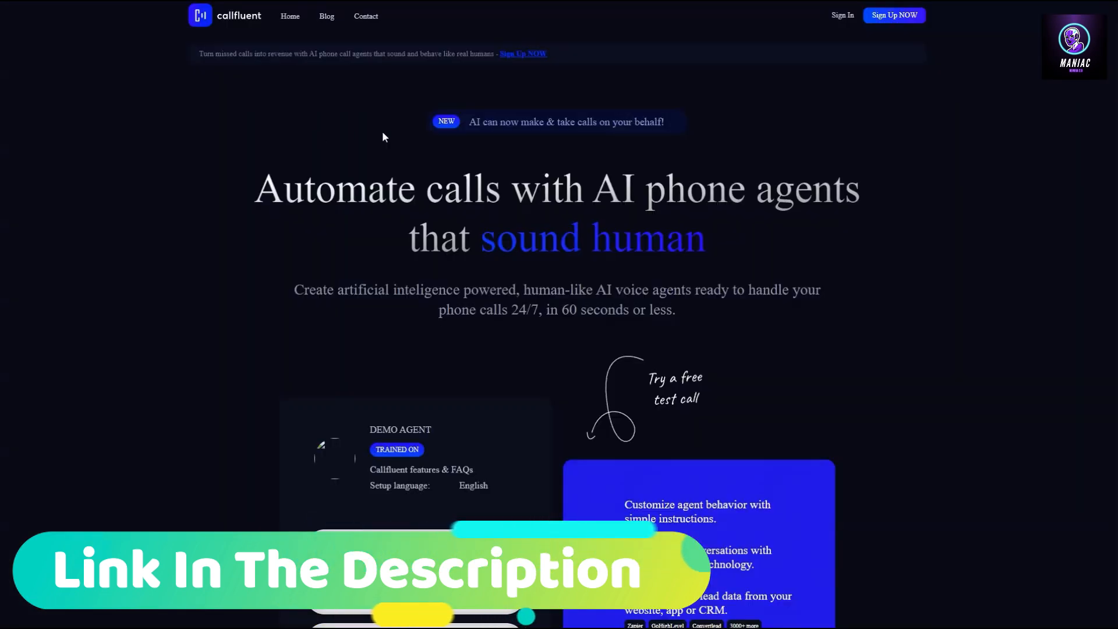
Scroll the callfluent.com homepage past the demo form to the appointment booking and reminders section
scroll(431, 391, "down", 5)
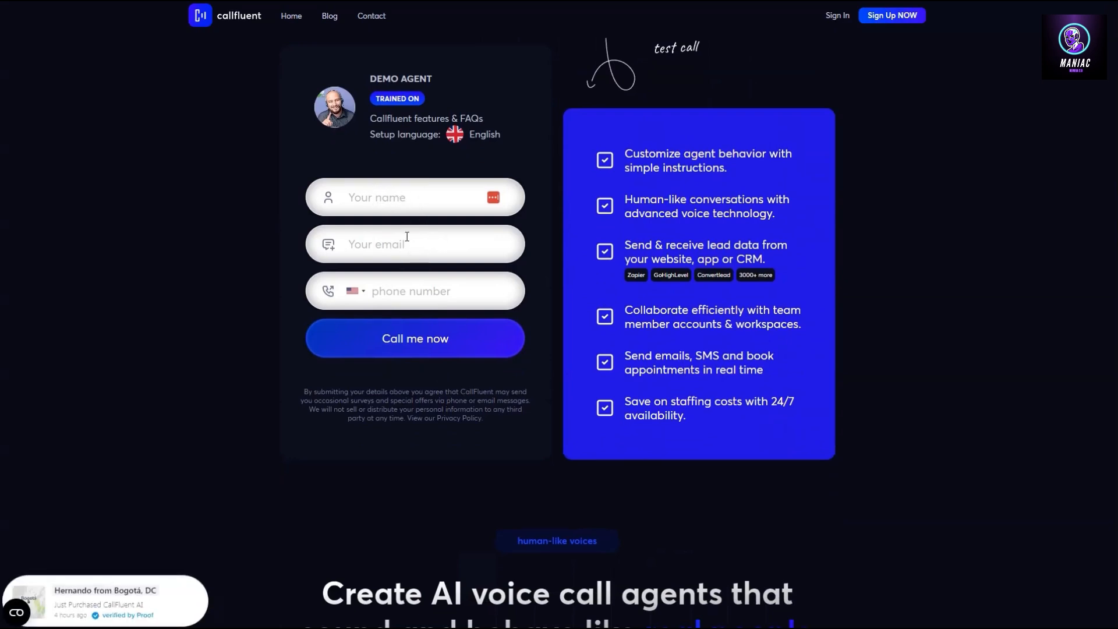
scroll(628, 215, "up", 5)
scroll(620, 306, "down", 14)
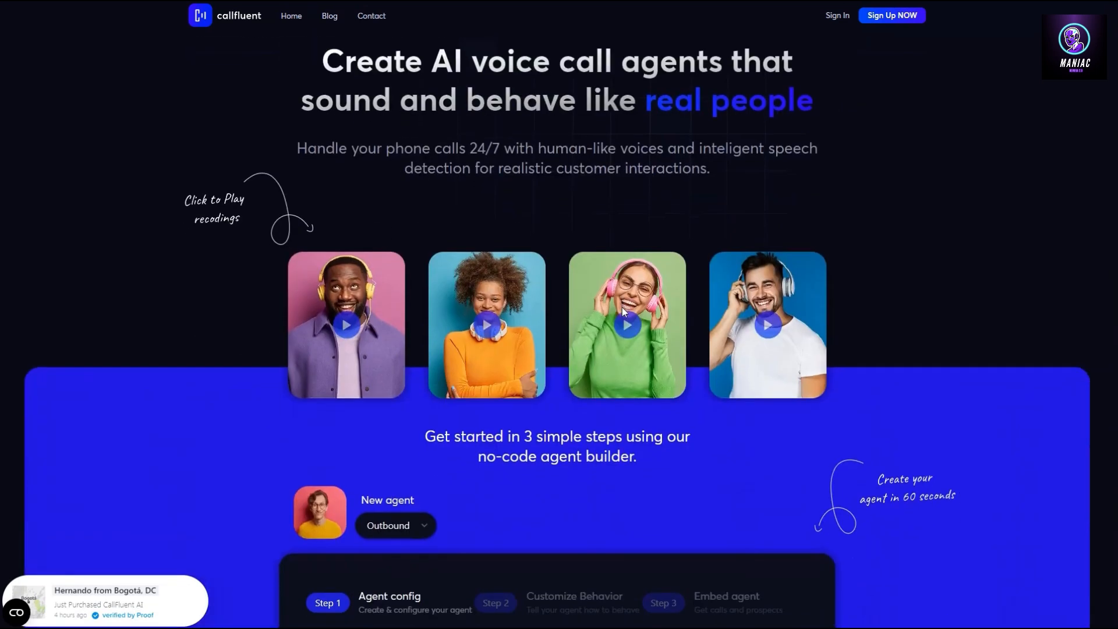
scroll(621, 306, "down", 18)
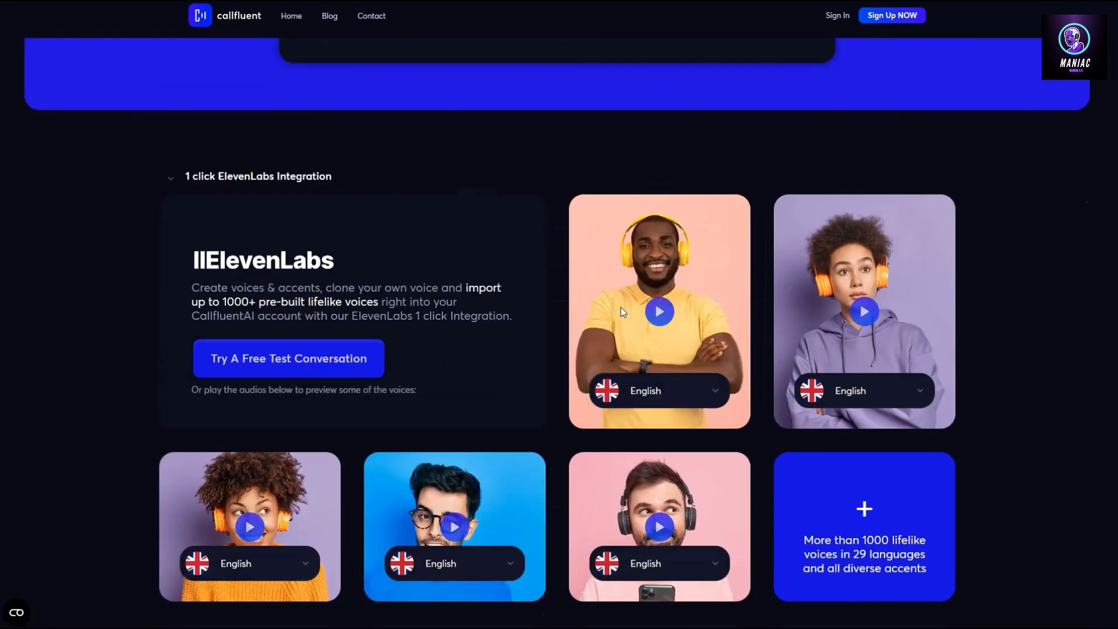
scroll(621, 306, "down", 12)
scroll(621, 307, "down", 14)
scroll(619, 308, "down", 18)
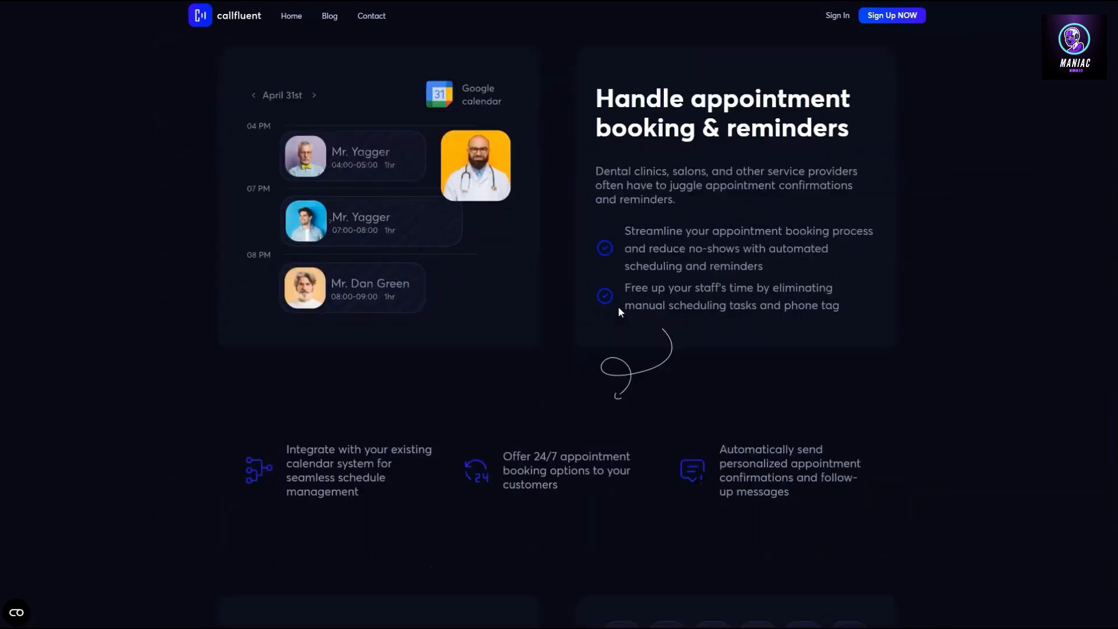